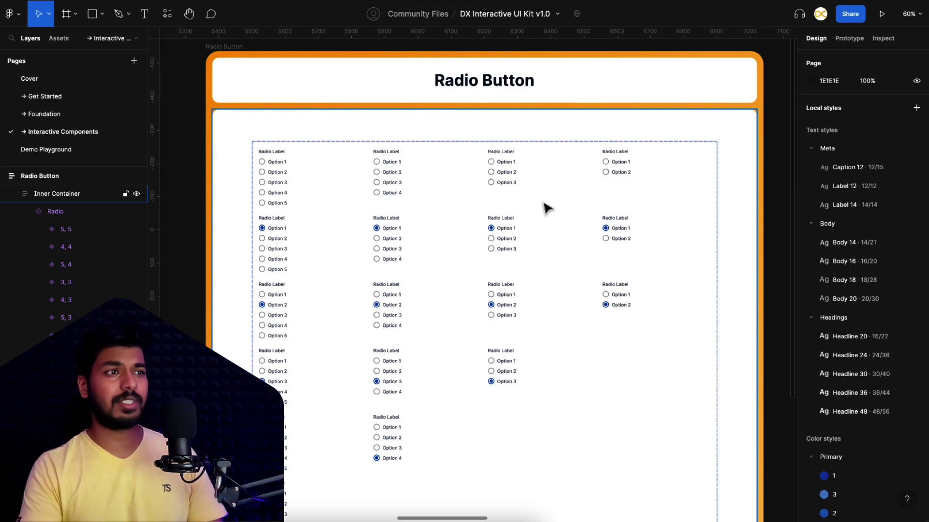
Place an instance of the Radio component in the blank iPhone 8 - 1 frame on the Demo Playground page
left_click(428, 177)
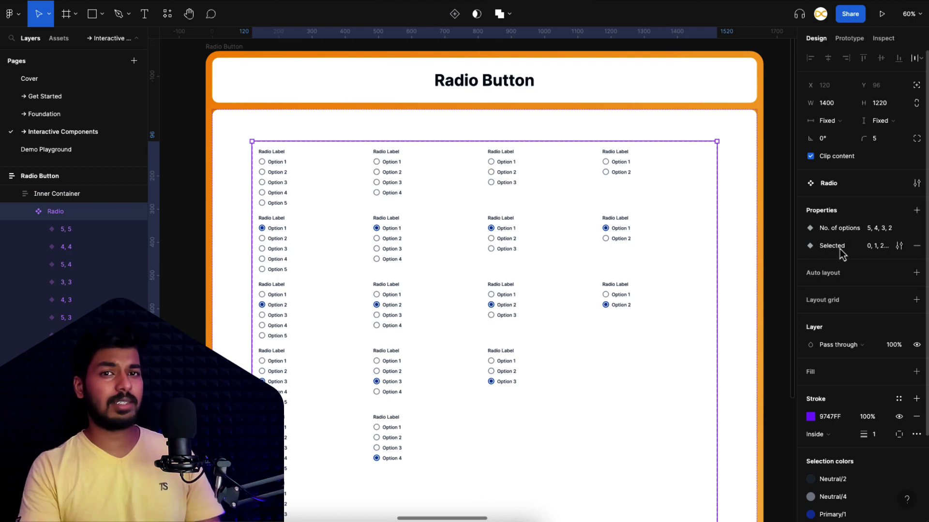
left_click(106, 154)
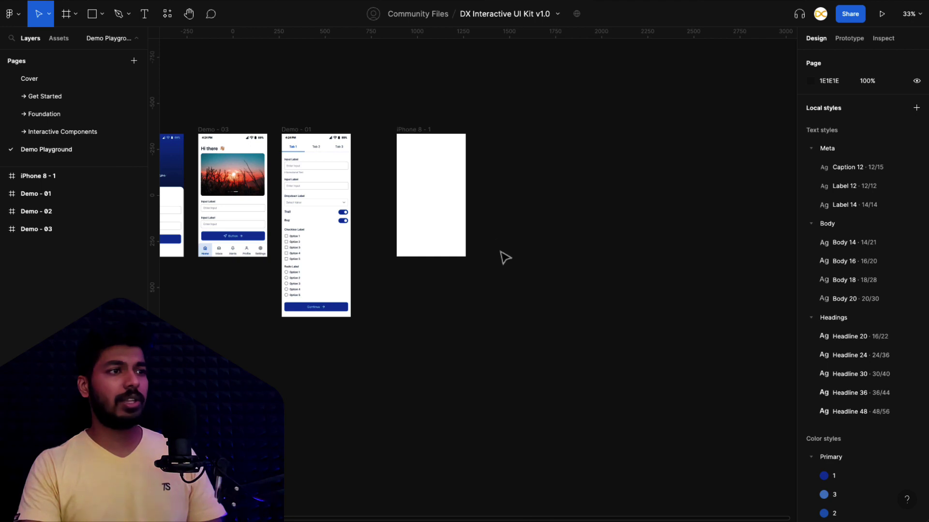
scroll(427, 172, "up", 10, "ctrl")
left_click(59, 38)
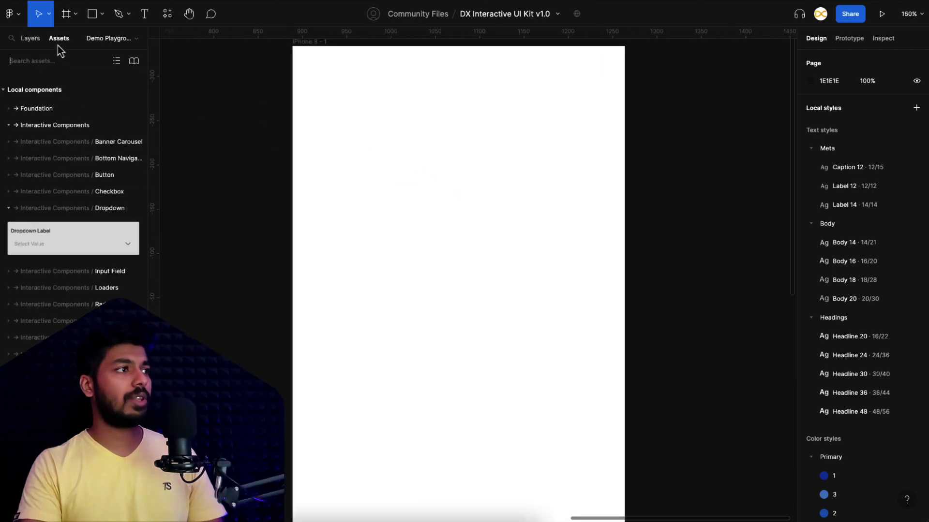
left_click(7, 309)
left_click_drag(38, 339, 408, 211)
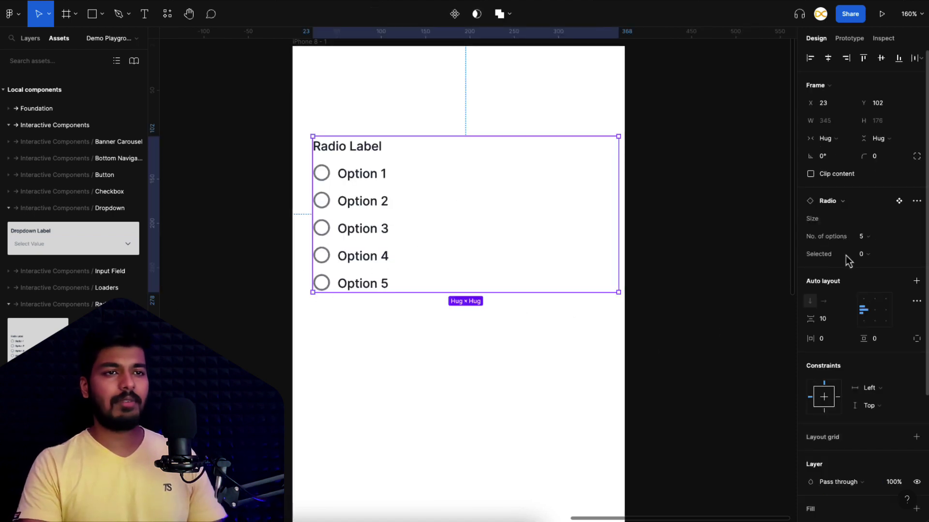
Try 4 and 2 as the radio instance's number of options, and settle on 3
left_click(868, 243)
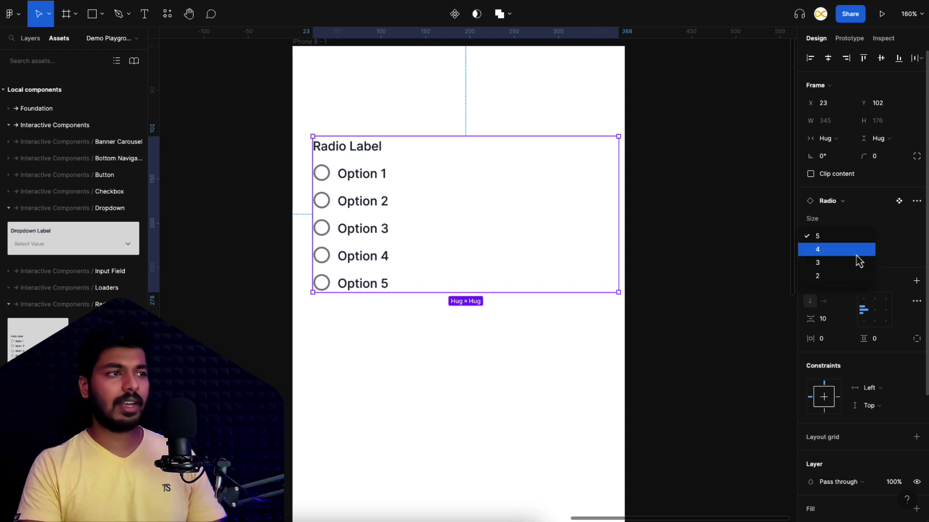
left_click(859, 250)
left_click(866, 244)
left_click(842, 262)
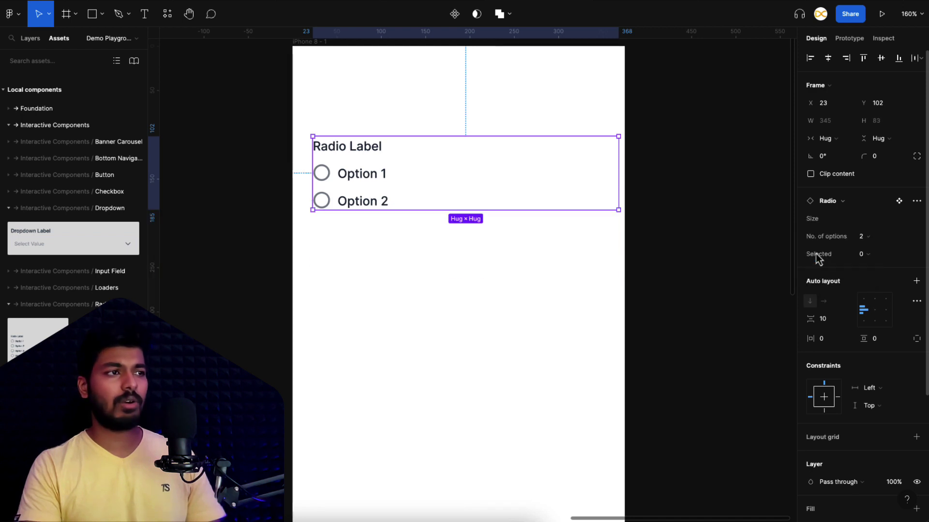
left_click(874, 243)
left_click(849, 223)
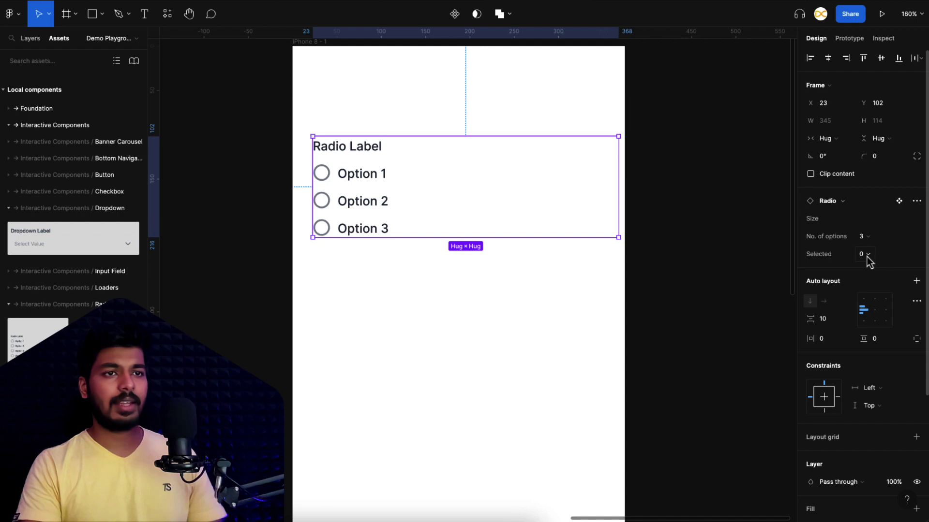
Set the radio instance's Selected property to 2
left_click(867, 256)
left_click(828, 285)
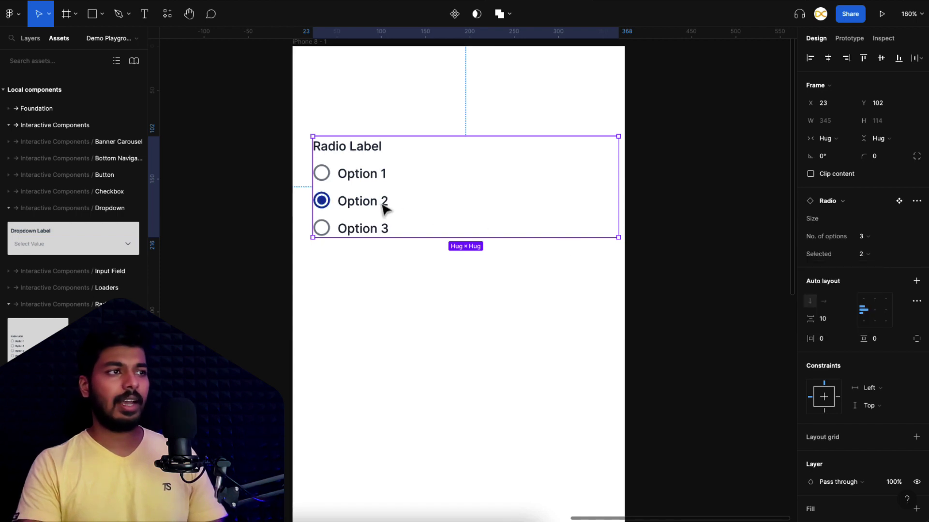
left_click(407, 304)
left_click(367, 138)
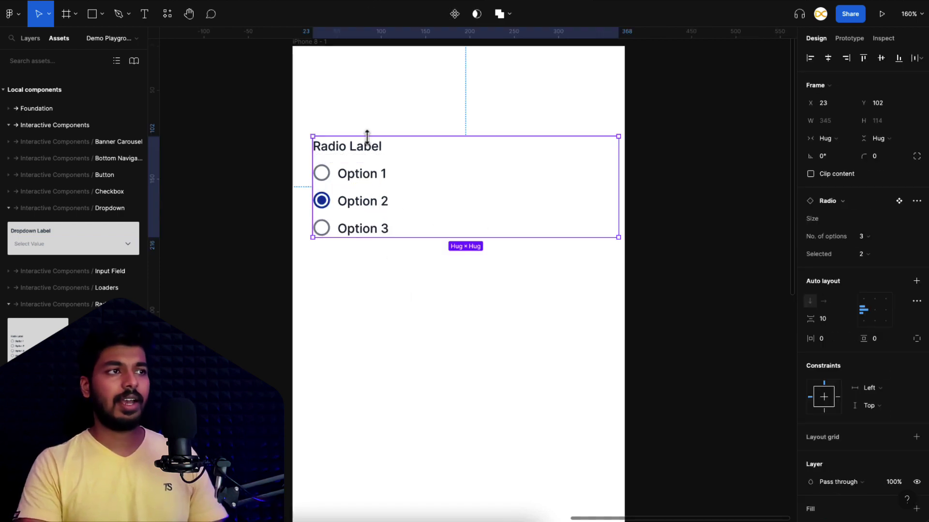
Preview the prototype, test switching between Option 1, Option 3 and Option 2, and close the preview
left_click(882, 14)
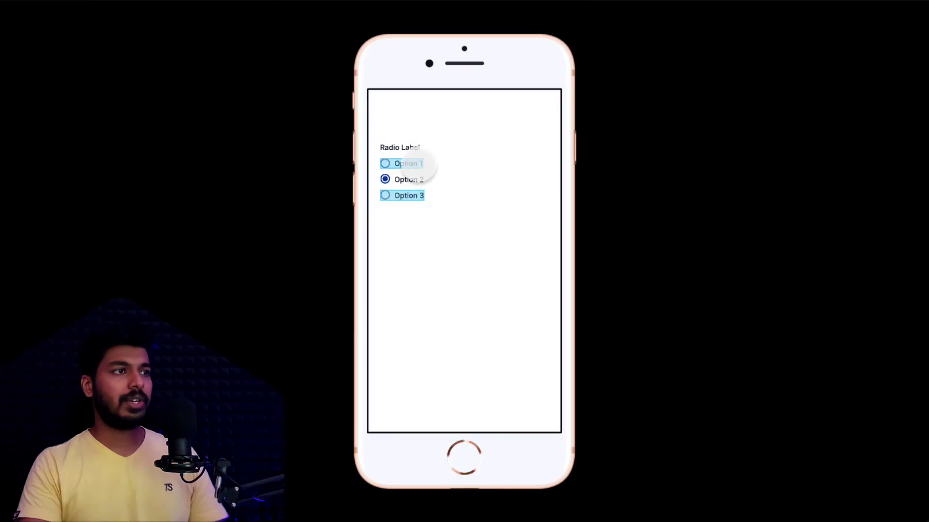
left_click(407, 164)
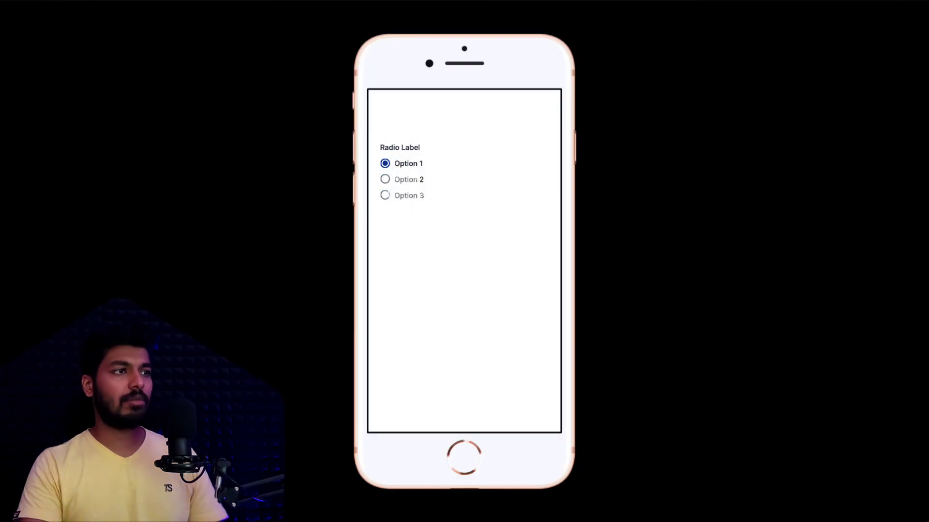
left_click(409, 195)
left_click(408, 179)
left_click(408, 164)
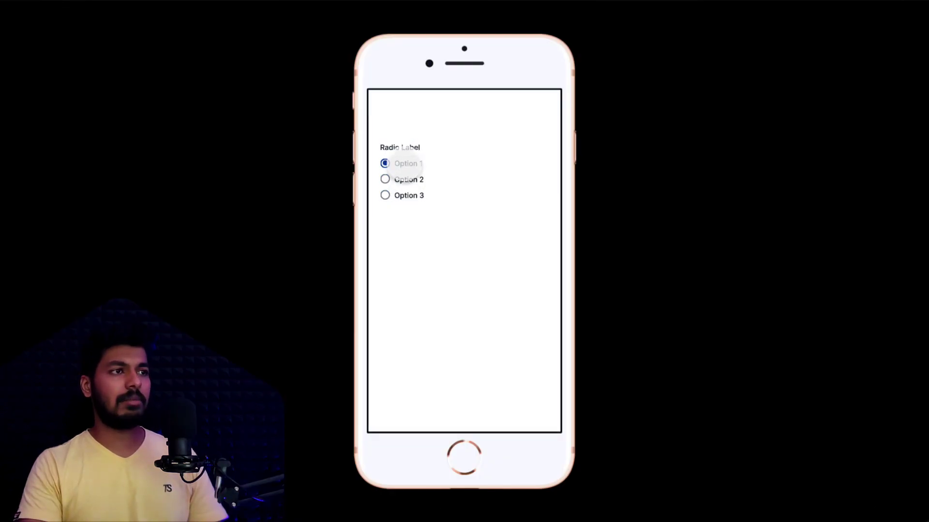
mouse_move(525, 3)
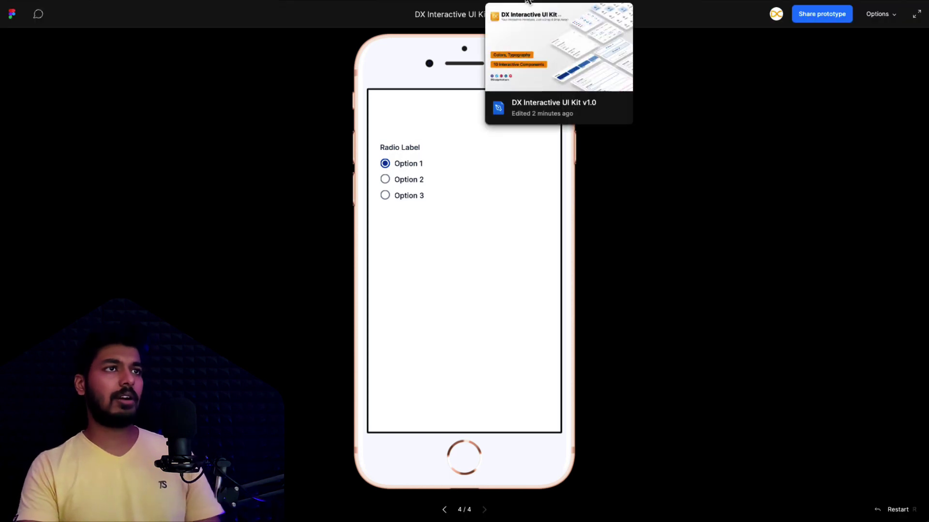
key("ctrl+w")
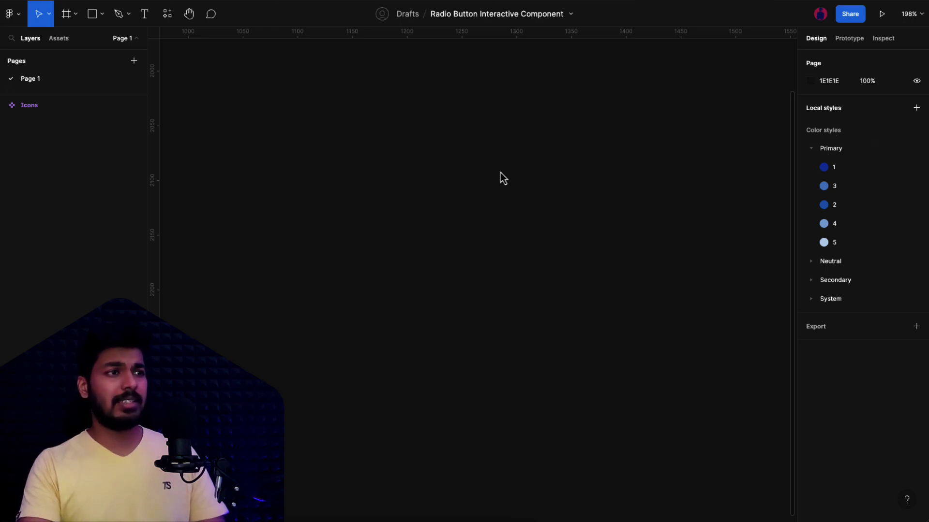
Draw a frame on the empty canvas of the Radio Button Interactive Component file and paste the radio reference image into its upper-right area
key("f")
left_click_drag(263, 110, 711, 403)
left_click(740, 371)
key("ctrl+v")
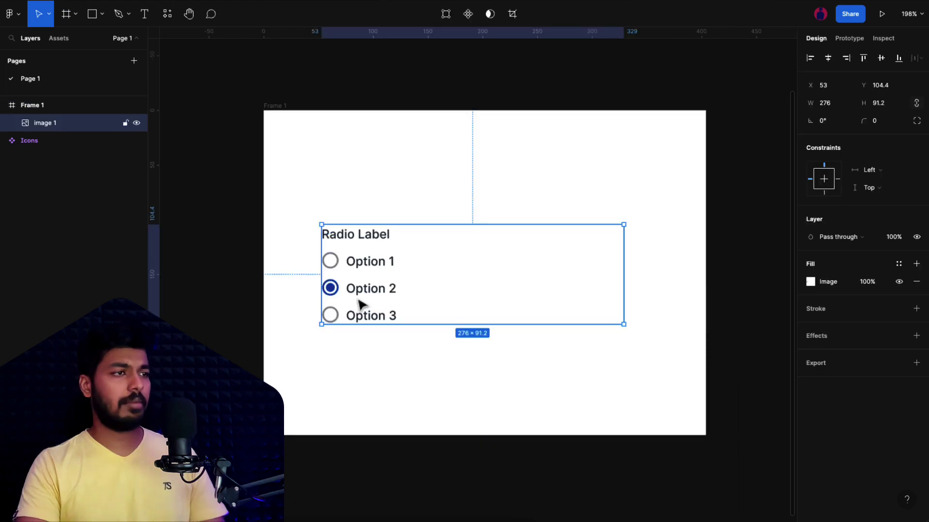
left_click_drag(358, 305, 597, 203)
left_click(532, 222)
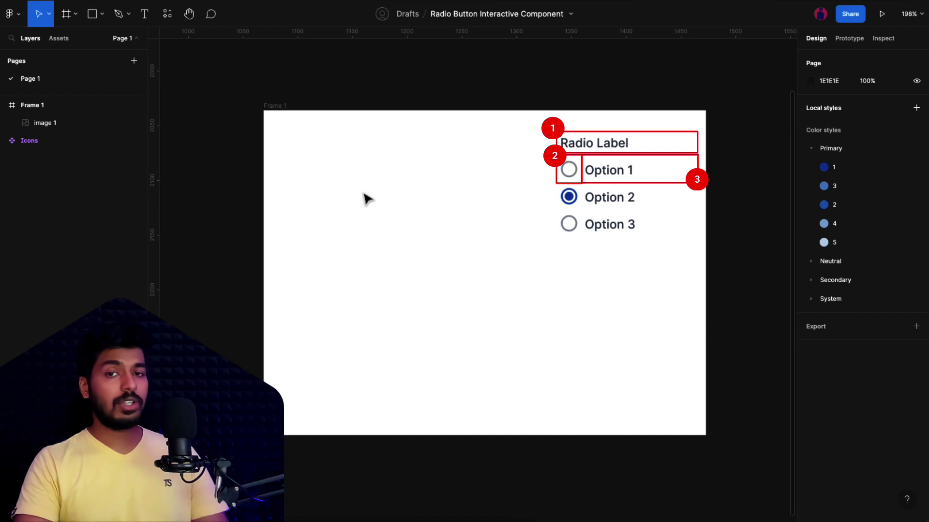
Add the text "Radio Label" in the upper-left area of the frame
key("t")
left_click(293, 161)
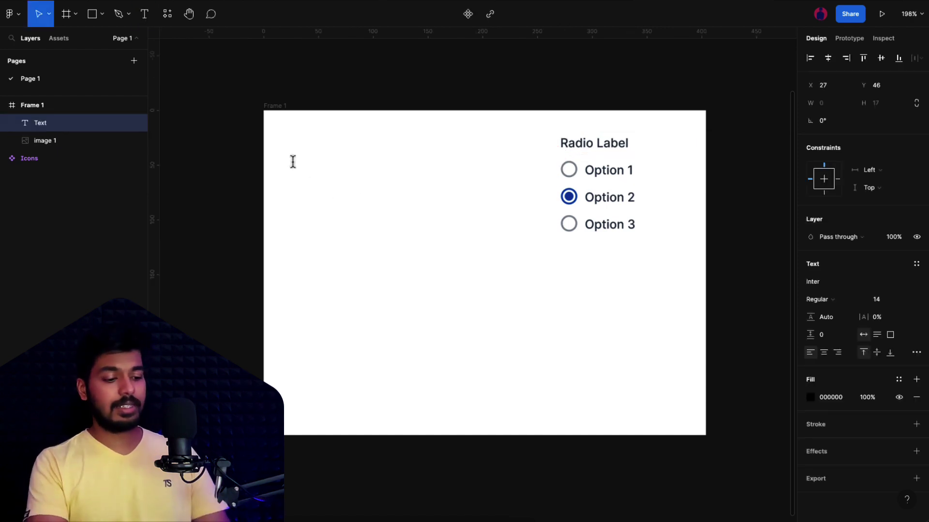
type("Radio Label")
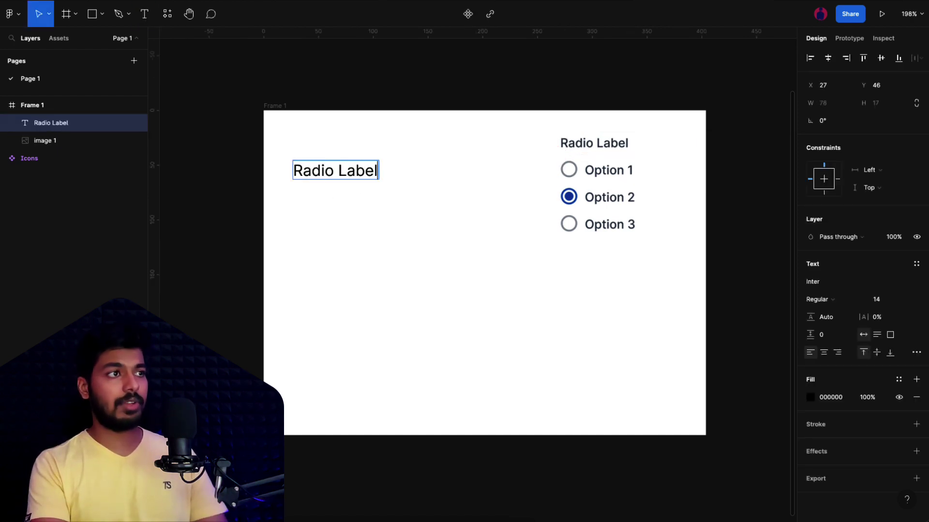
left_click(400, 199)
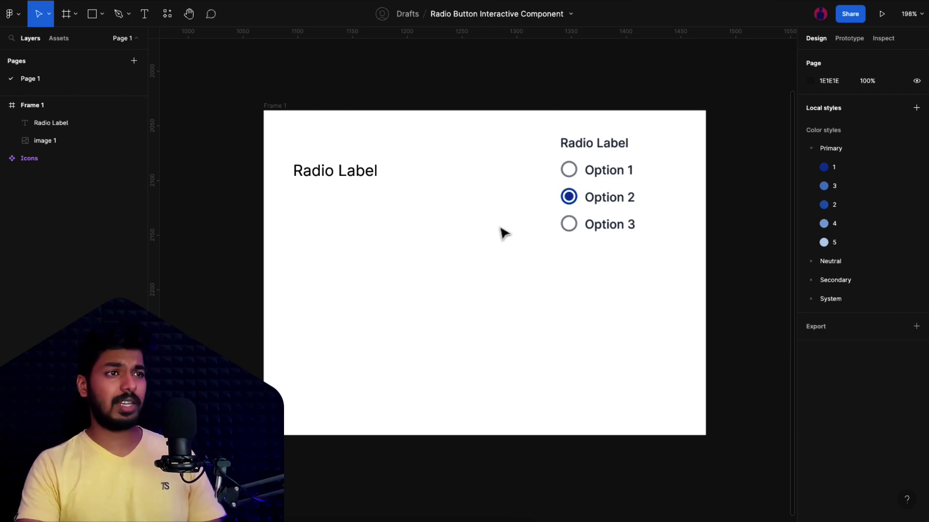
Draw a circle about 17 × 17 in the middle of the frame and give it a Neutral/3 stroke
key("o")
left_click_drag(446, 235, 464, 250)
left_click(901, 309)
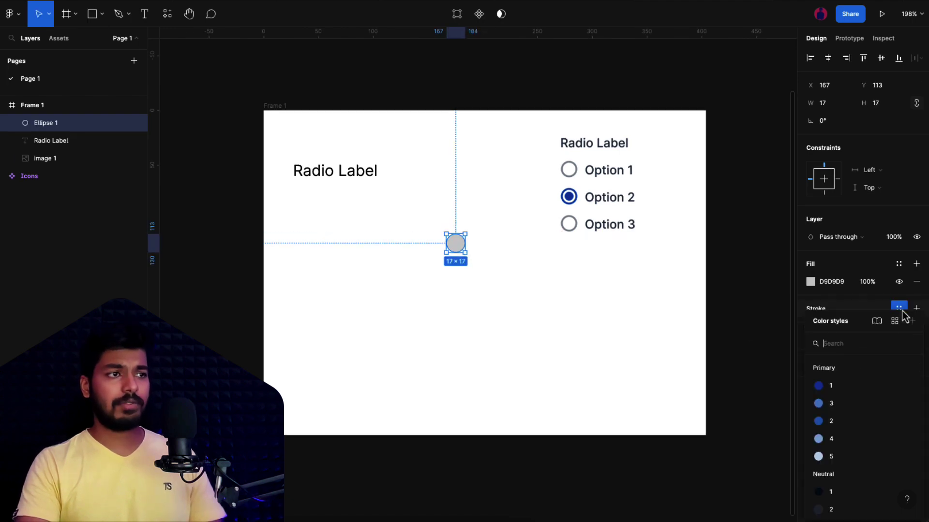
scroll(853, 421, "down", 2)
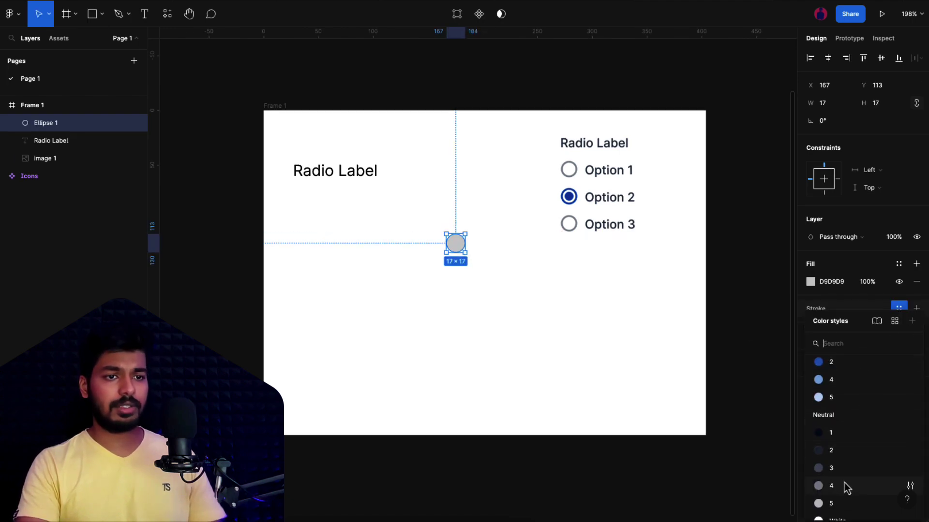
left_click(842, 468)
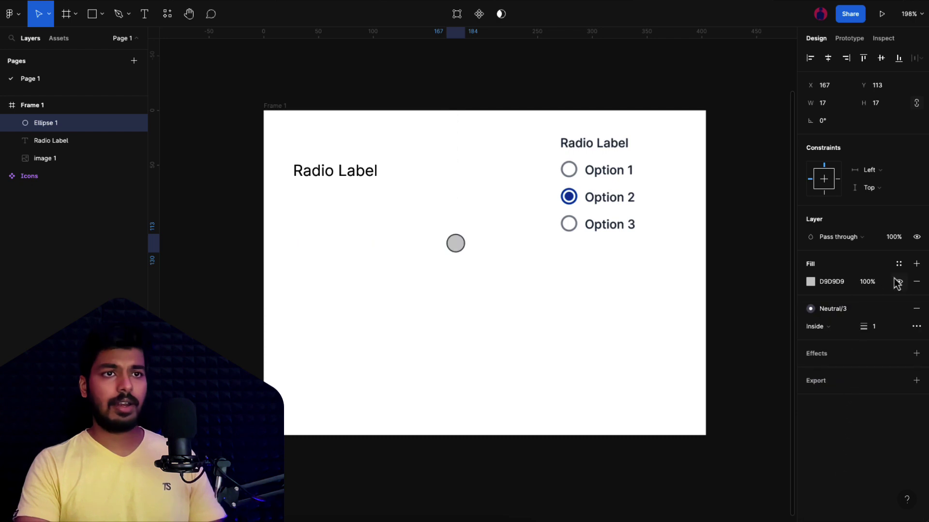
Remove the circle's fill and set its stroke width to 2
left_click(916, 281)
left_click(877, 311)
type("2")
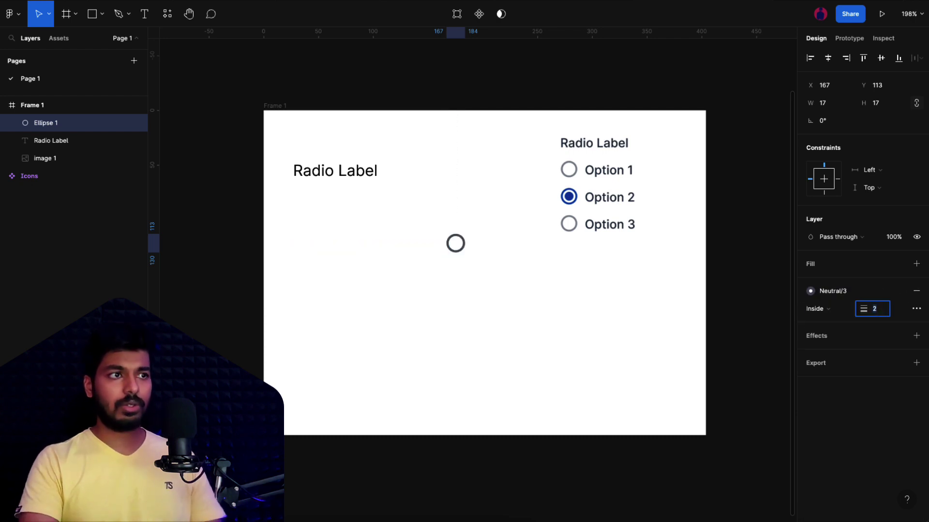
left_click(486, 286)
Duplicate the ring to the right of the original, and centre a second copy scaled to 9 × 9 inside the duplicate
left_click(460, 251)
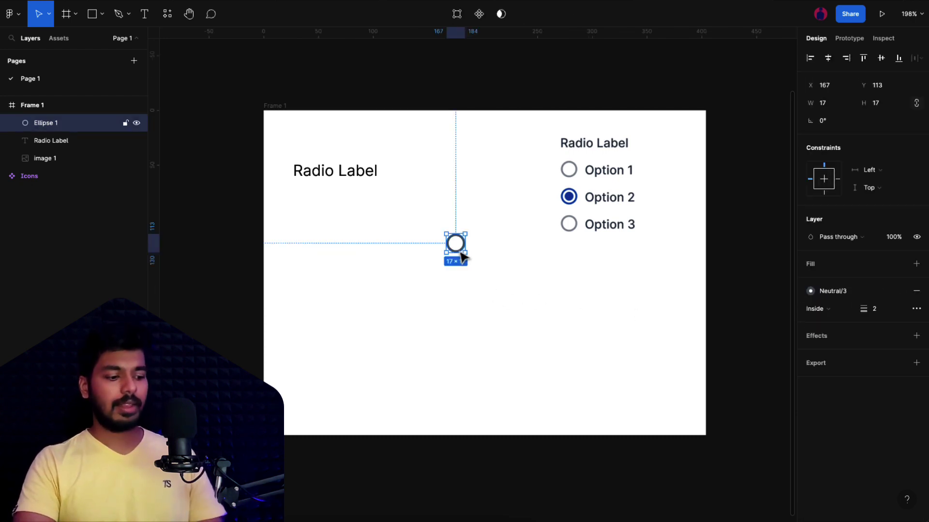
key("ctrl+d")
left_click_drag(460, 251, 497, 237)
key("ctrl+d")
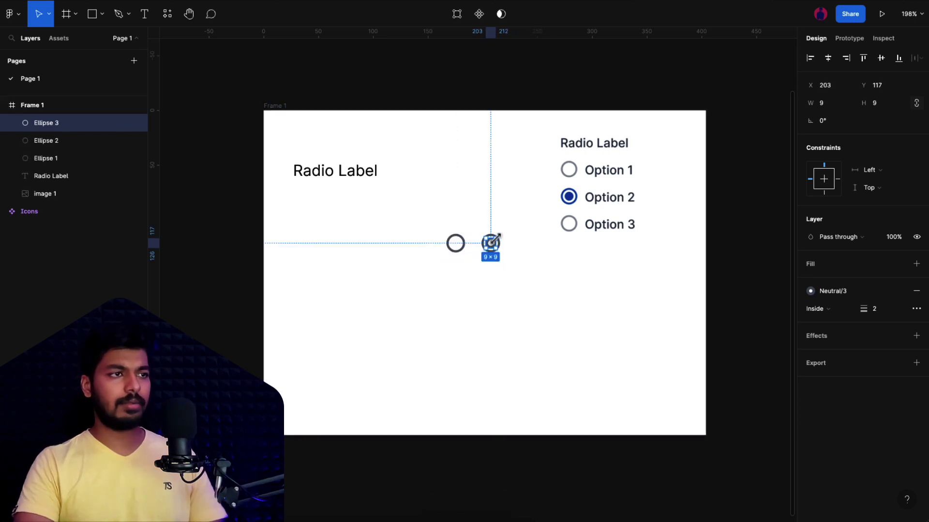
Fill the small inner circle with the Primary/1 color style and remove its stroke
left_click(900, 265)
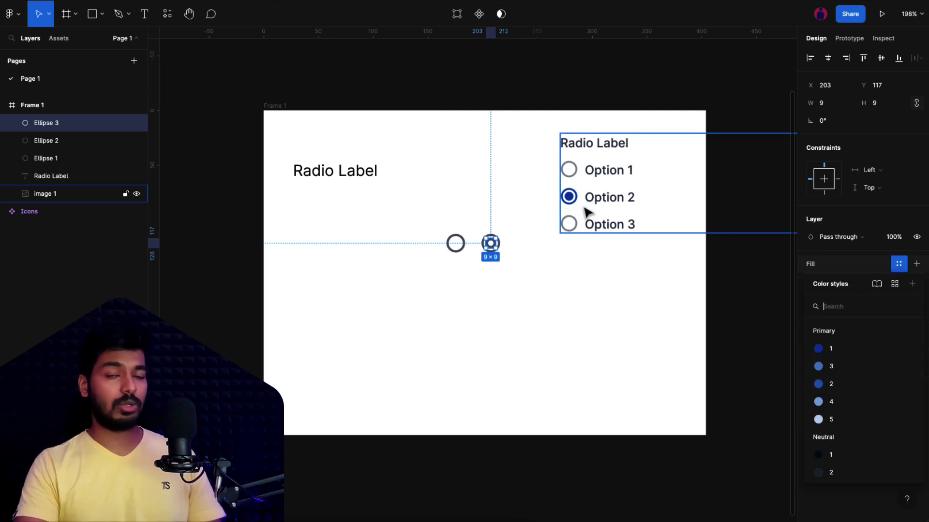
left_click(849, 349)
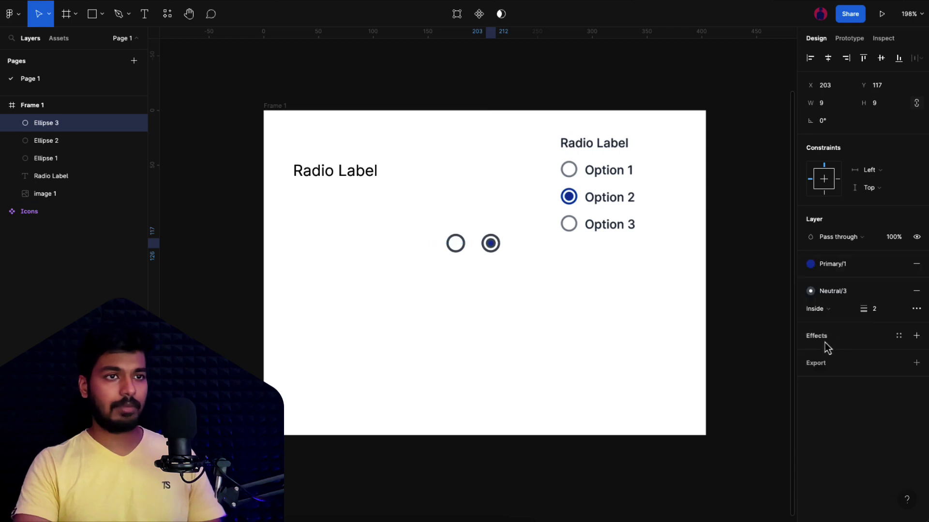
left_click(916, 291)
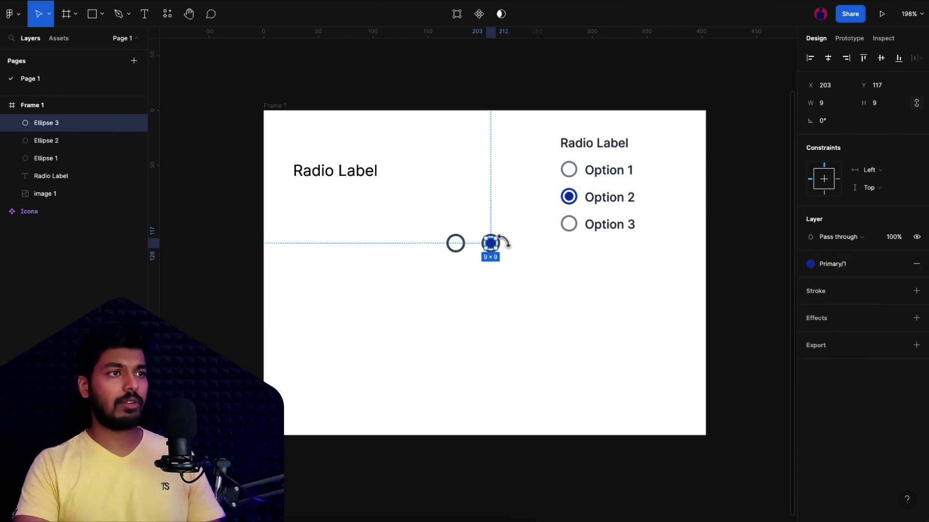
Change the stroke of the ring around the filled dot to the Primary/1 color style
left_click(504, 247)
left_click(499, 245)
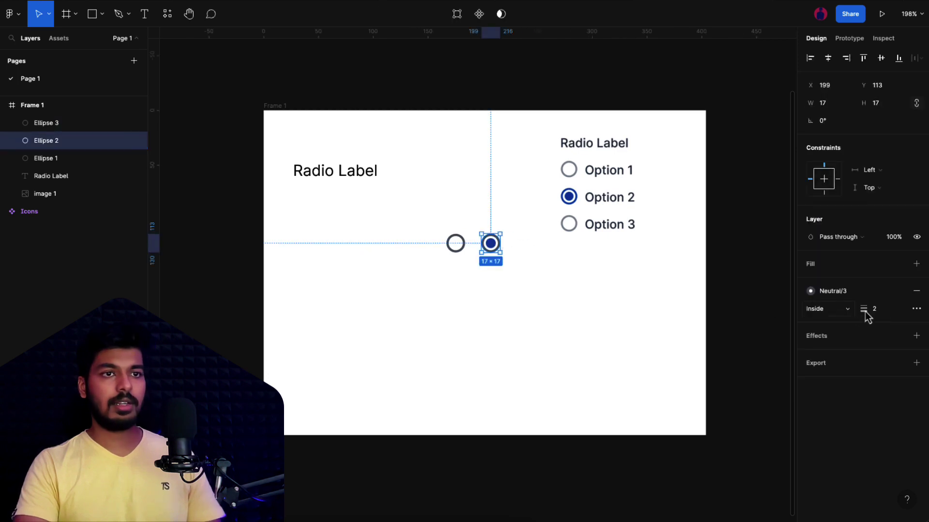
left_click(844, 293)
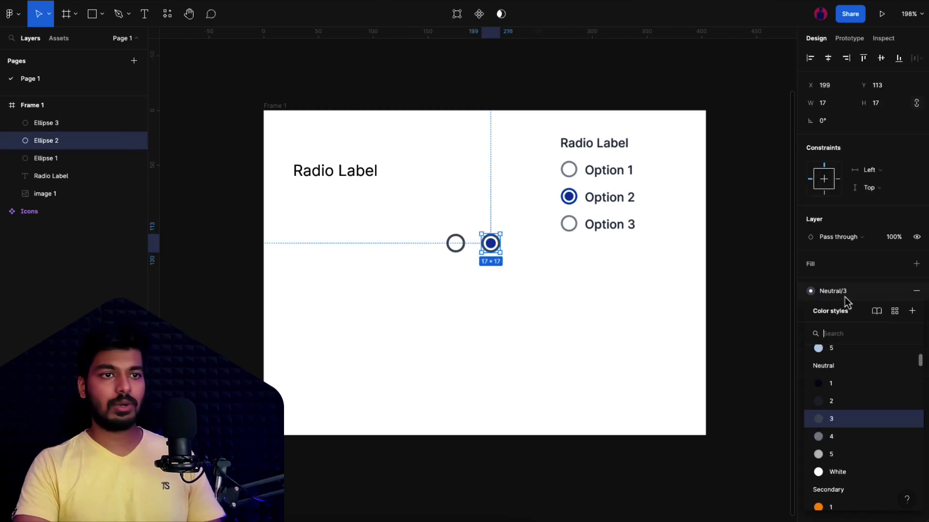
left_click(765, 382)
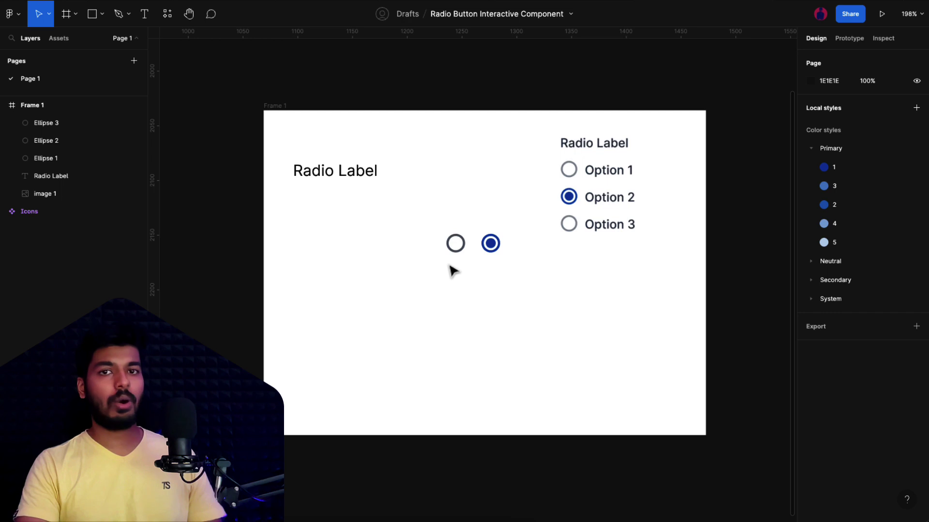
Group the blue ring with its inner dot
left_click_drag(431, 223, 475, 274)
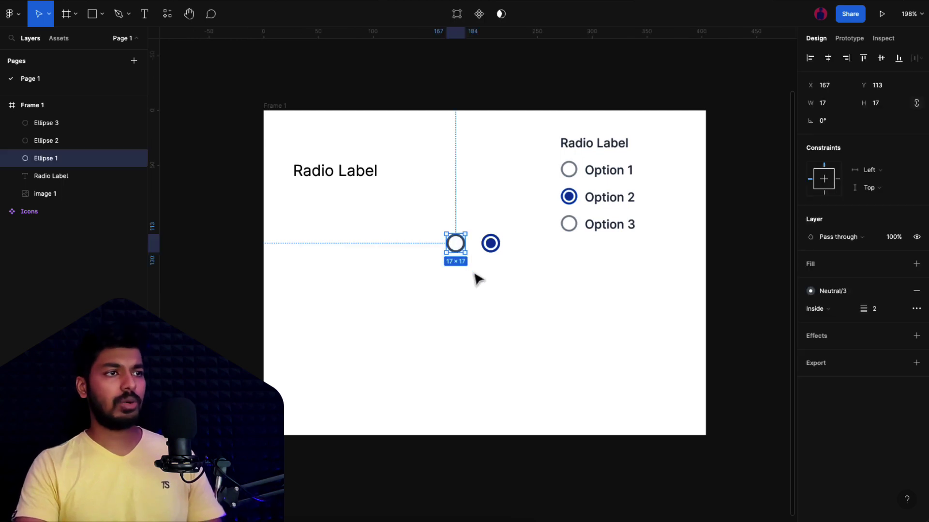
left_click_drag(502, 235, 499, 199)
key("ctrl+g")
Combine the empty ring and the grouped blue radio circle into a component set with two variants
left_click(455, 243, "shift")
left_click(464, 22)
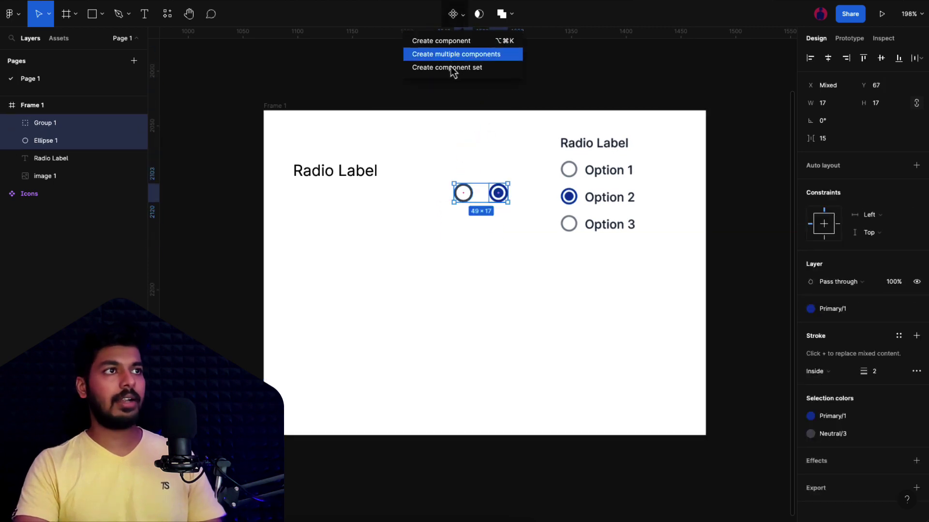
left_click(477, 69)
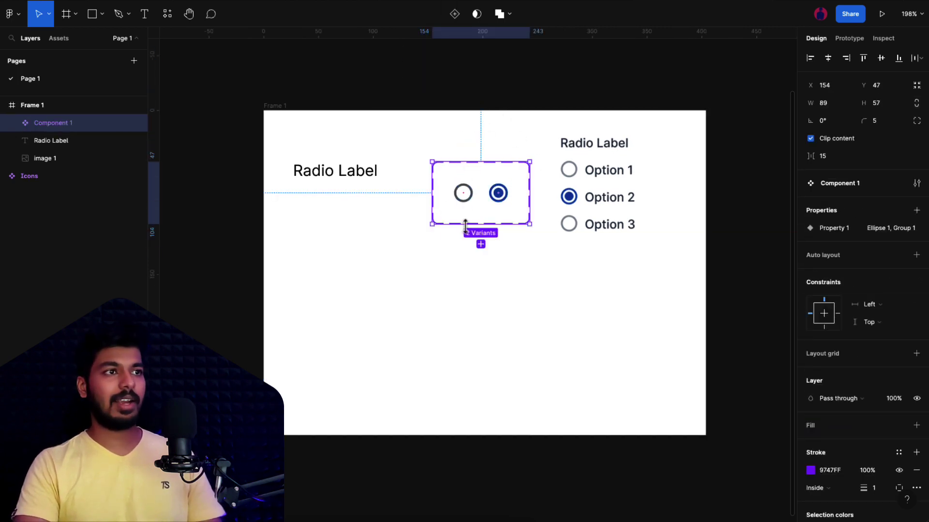
Rename the component set Icons, its blue filled circle variant Radio On and its empty ring variant Radio Off
key("ctrl+r")
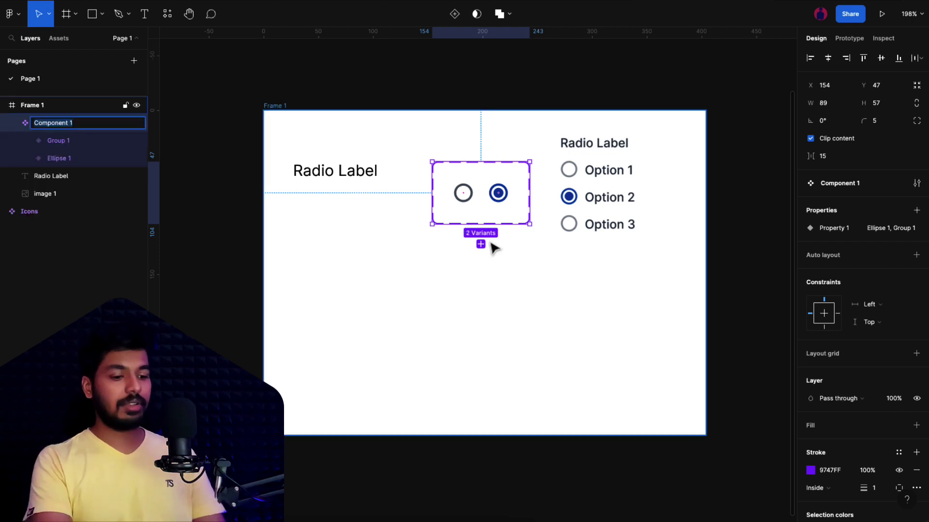
type("Icons")
left_click(58, 140)
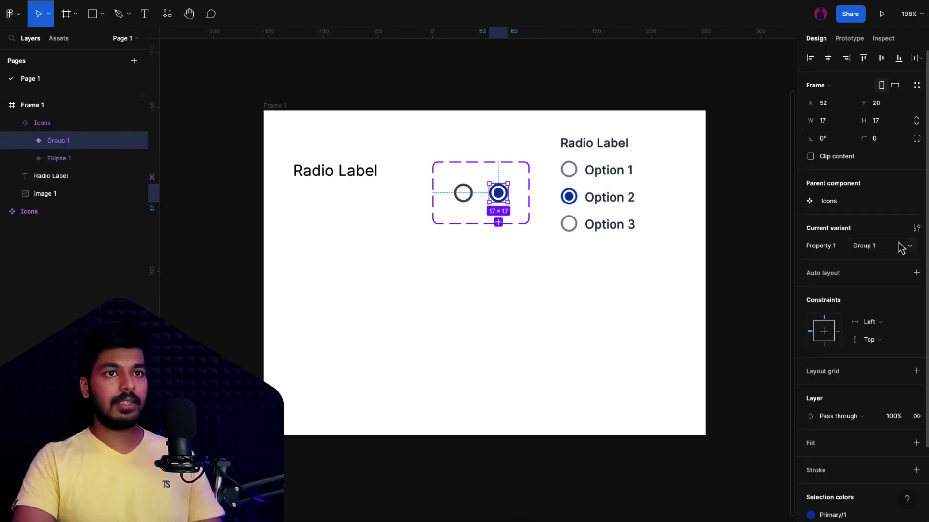
left_click(881, 248)
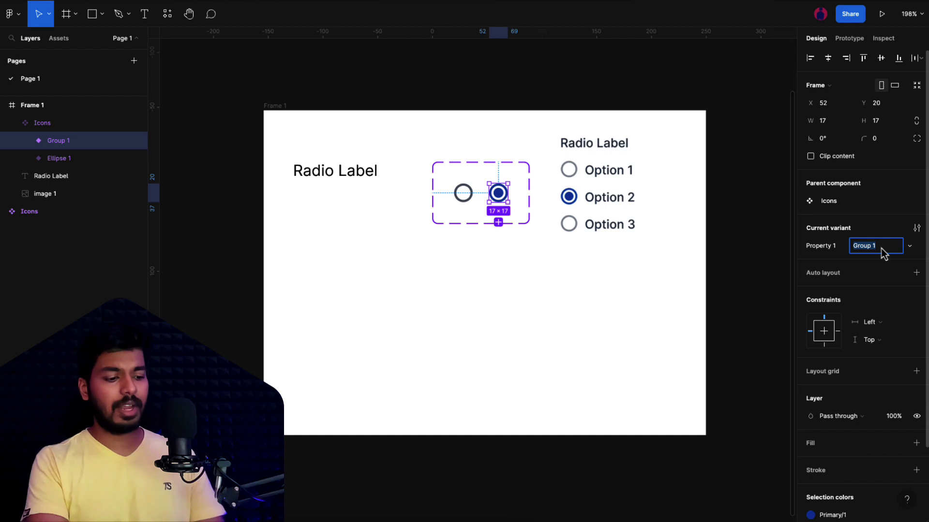
type("Radio On")
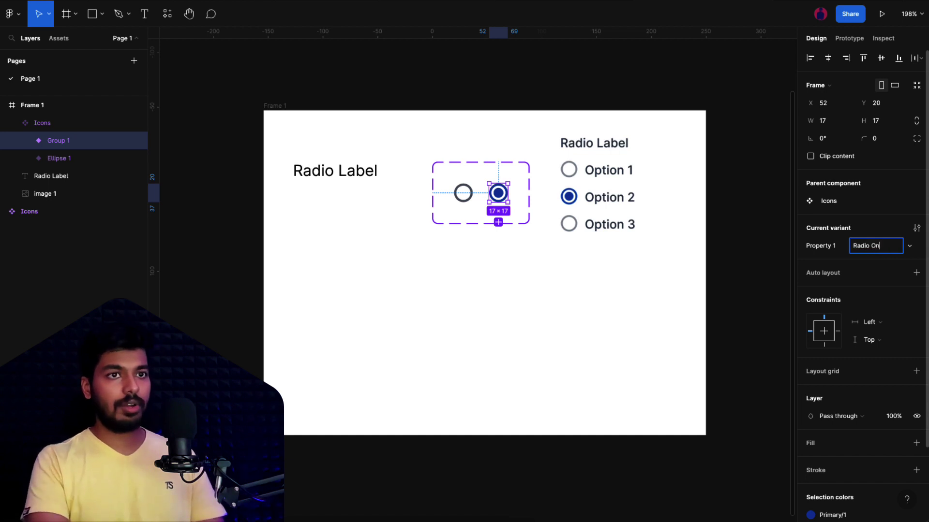
key("Return")
key("Tab")
left_click(887, 248)
type("Radio Off")
key("Return")
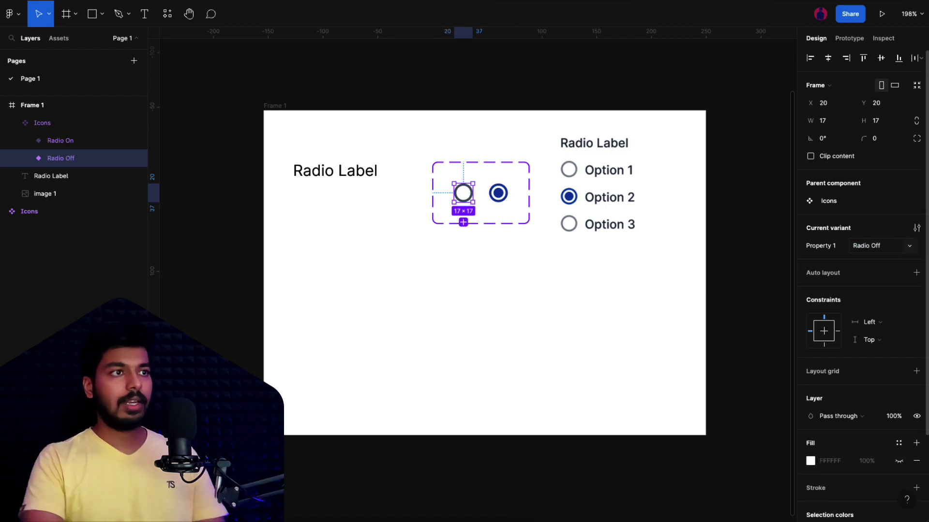
left_click(445, 288)
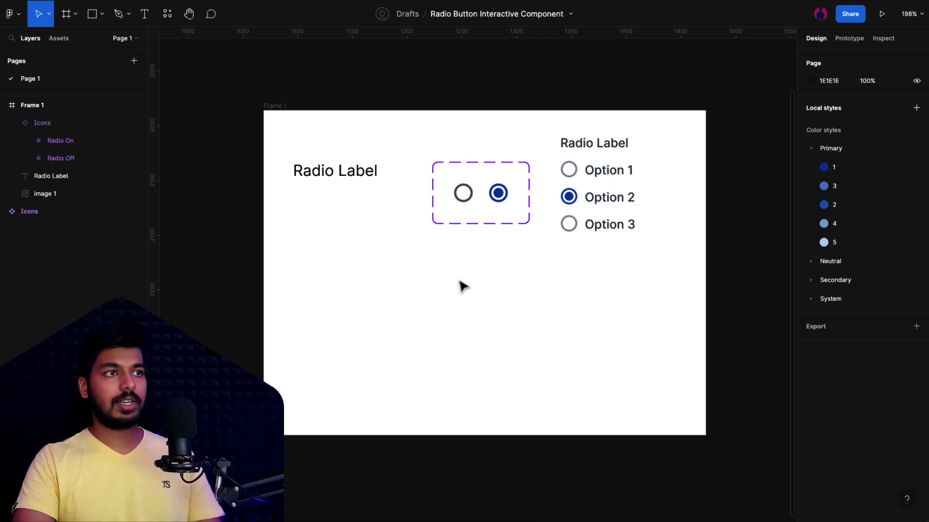
Place an instance of the empty ring below the Radio Label text and test switching it between Radio On and Radio Off
double_click(467, 200)
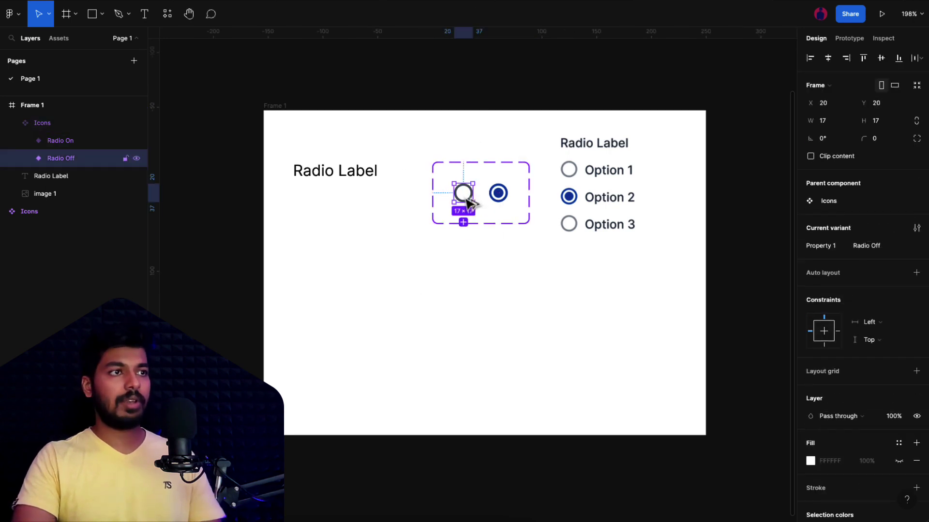
left_click_drag(467, 200, 314, 285)
left_click(871, 200)
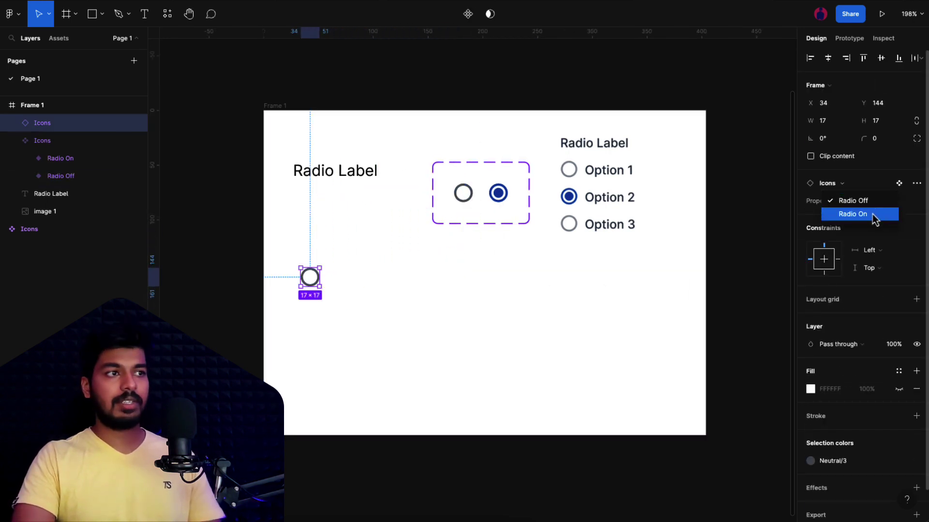
left_click(873, 216)
left_click(875, 203)
left_click(864, 189)
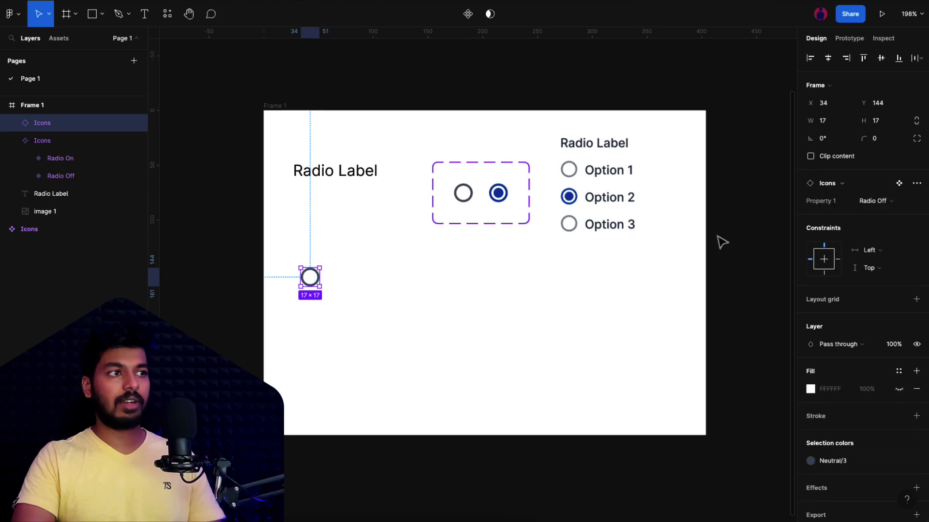
left_click(722, 242)
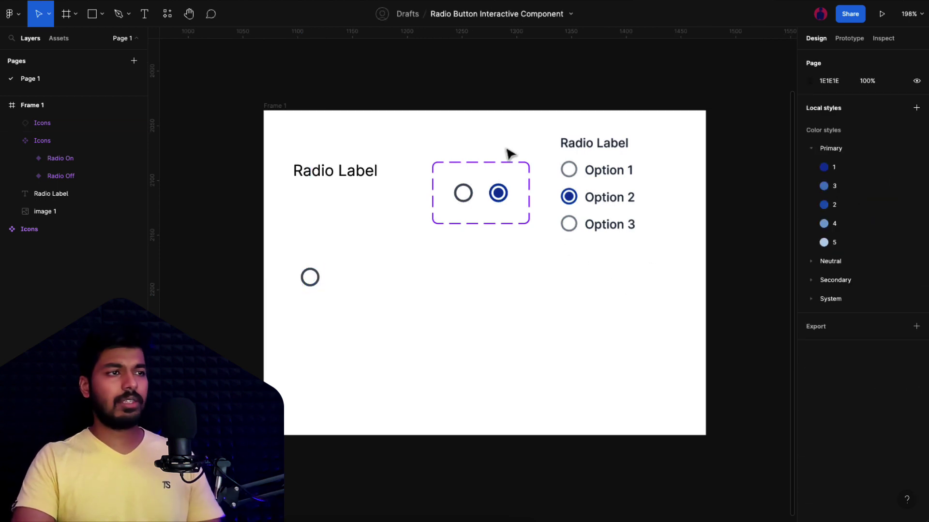
Delete the Icons component set and its instance from Frame 1
left_click(507, 164)
left_click(310, 277, "shift")
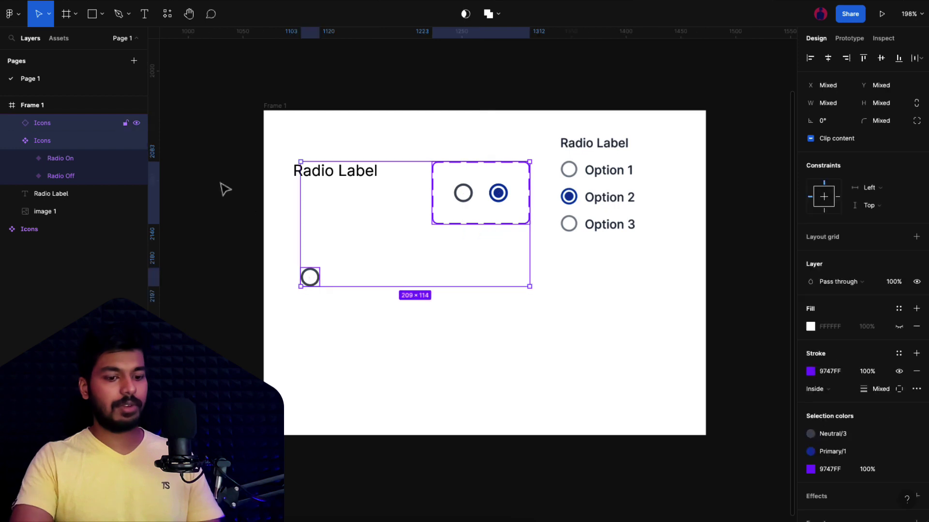
key("Delete")
Place an instance of the local Icons component directly beneath the Radio Label text
left_click(58, 39)
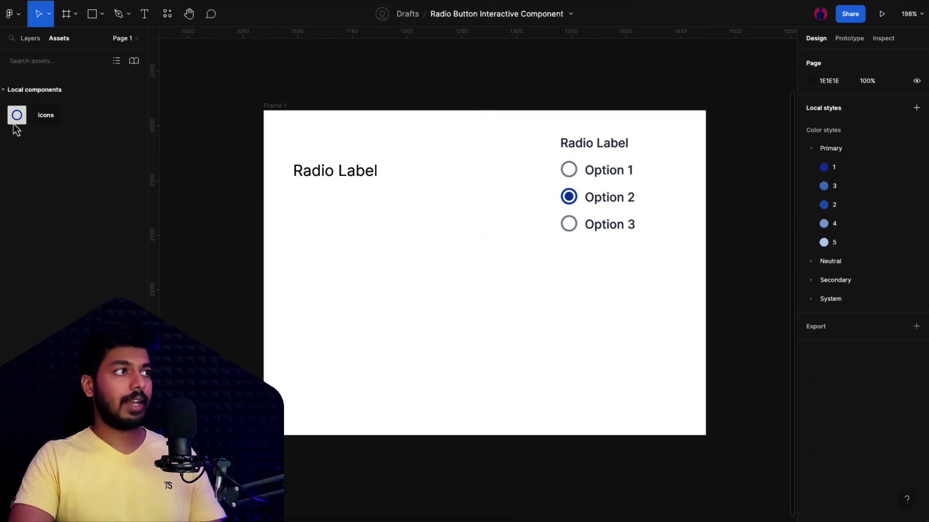
left_click_drag(17, 117, 308, 208)
left_click(363, 199)
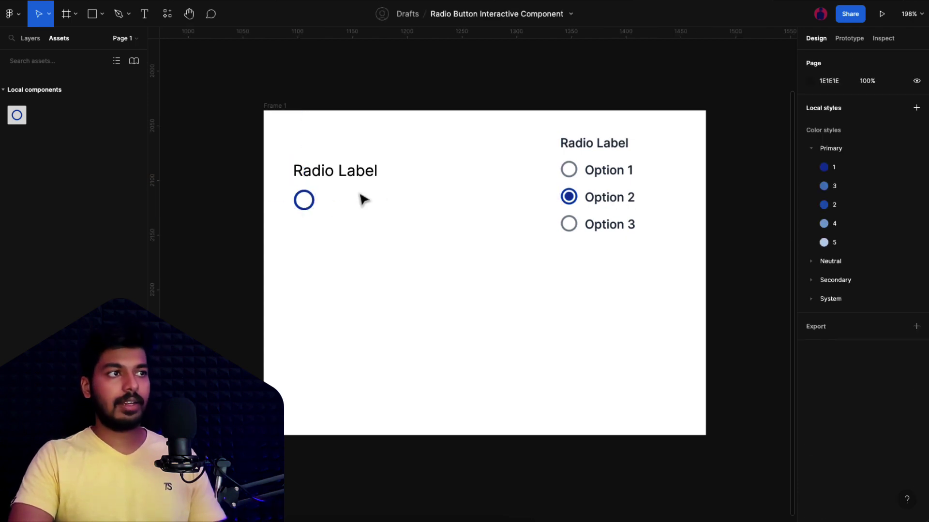
Duplicate the Radio Label text, place the copy beside the blue ring and change its wording to Option 1
left_click(336, 171)
key("ctrl+d")
left_click_drag(334, 173, 356, 201)
double_click(356, 201)
type("Option 1")
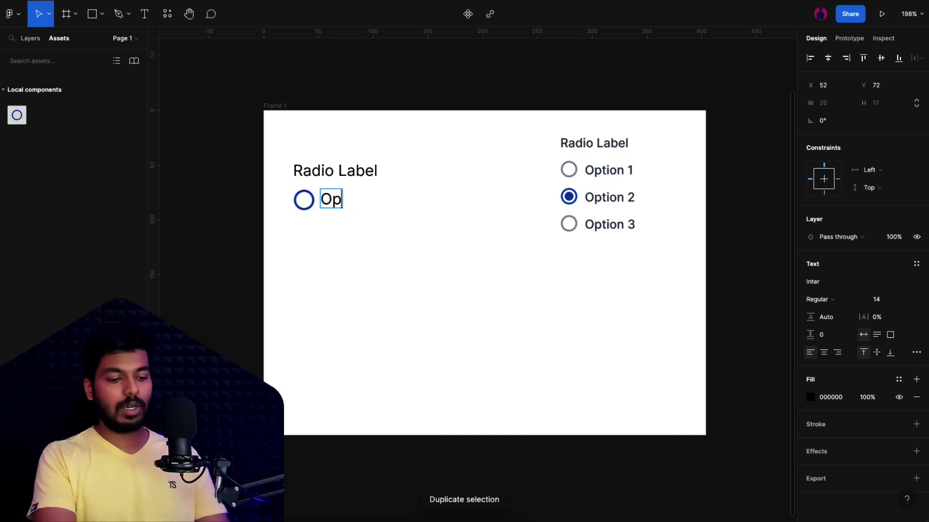
left_click(354, 226)
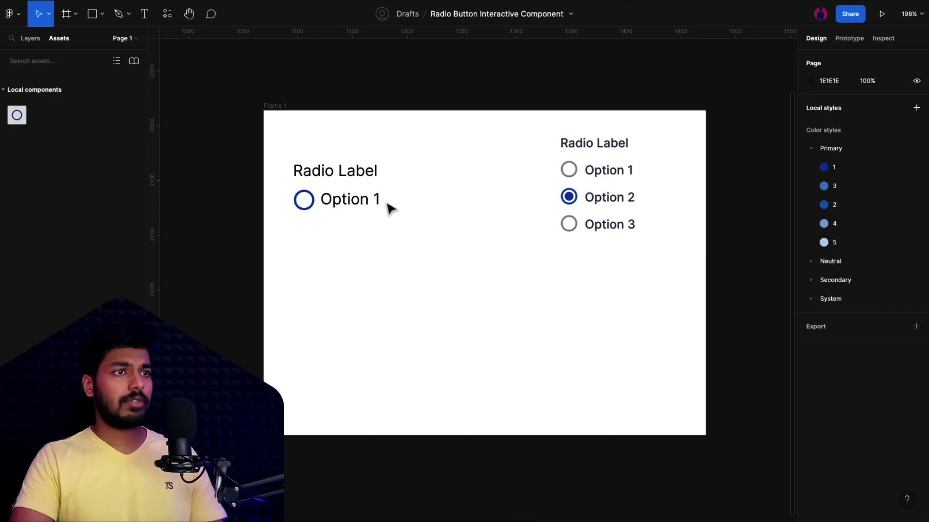
Wrap the blue ring and the Option 1 text in a centre-aligned horizontal auto layout with 10 spacing
left_click(349, 205)
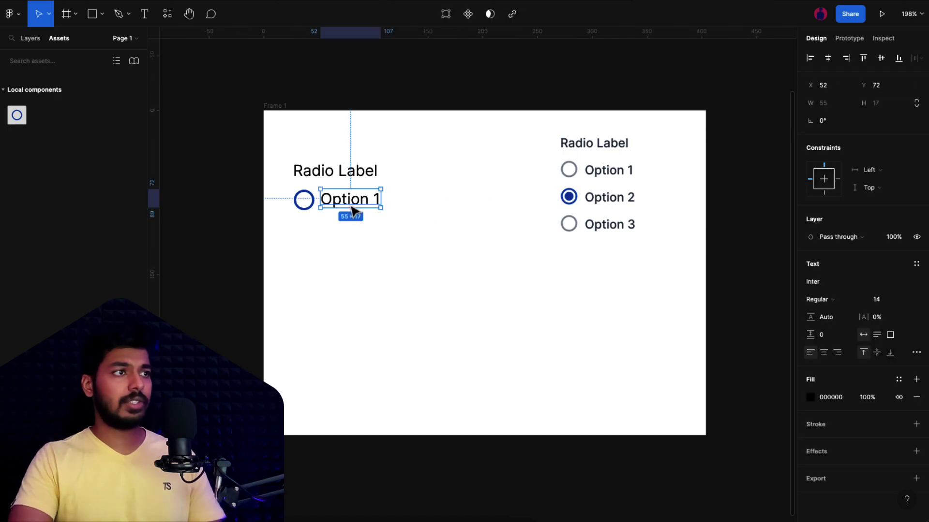
left_click(299, 207, "shift")
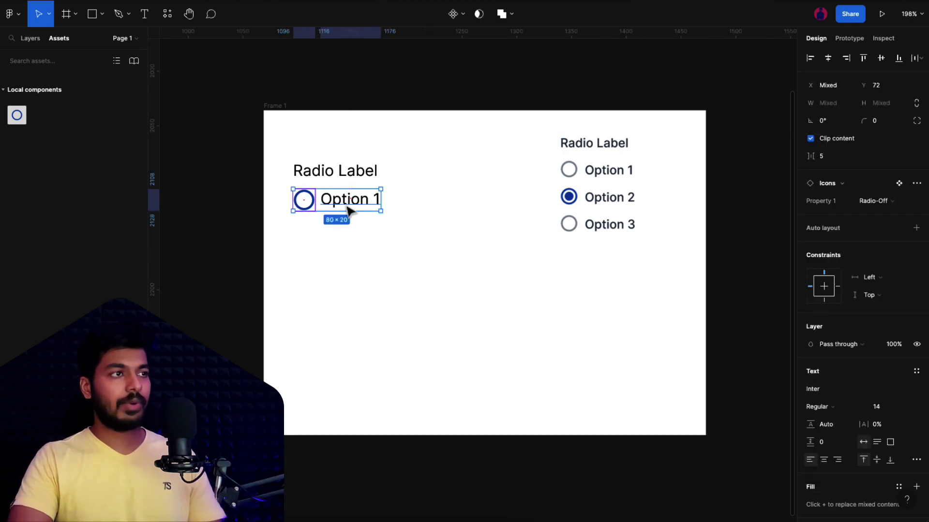
key("shift+a")
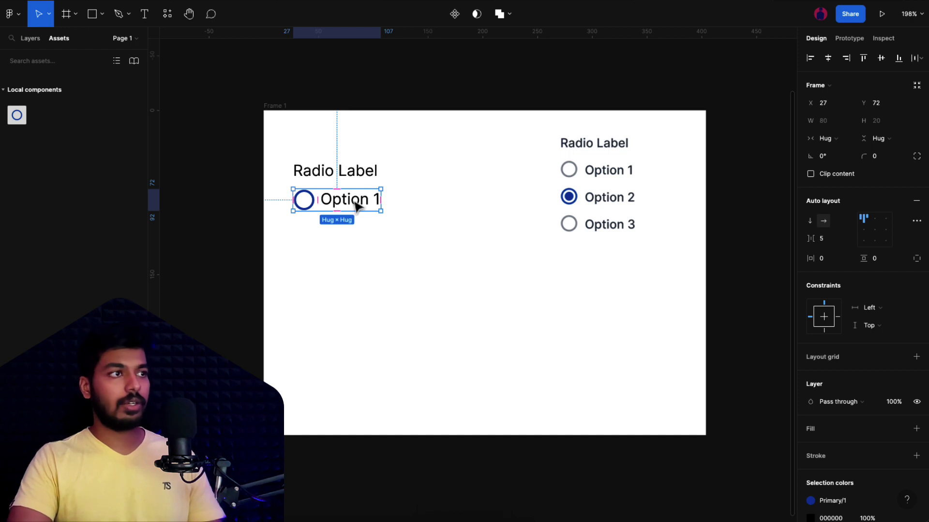
left_click(876, 232)
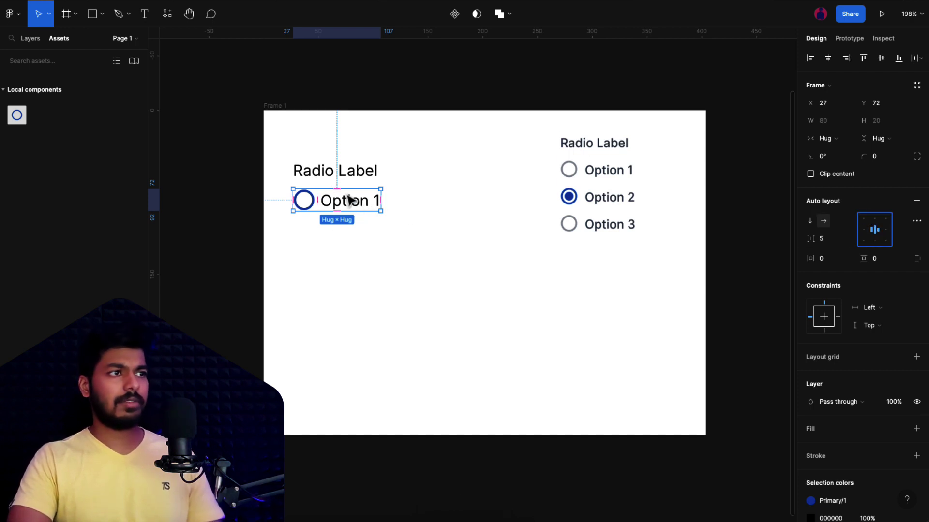
left_click(833, 242)
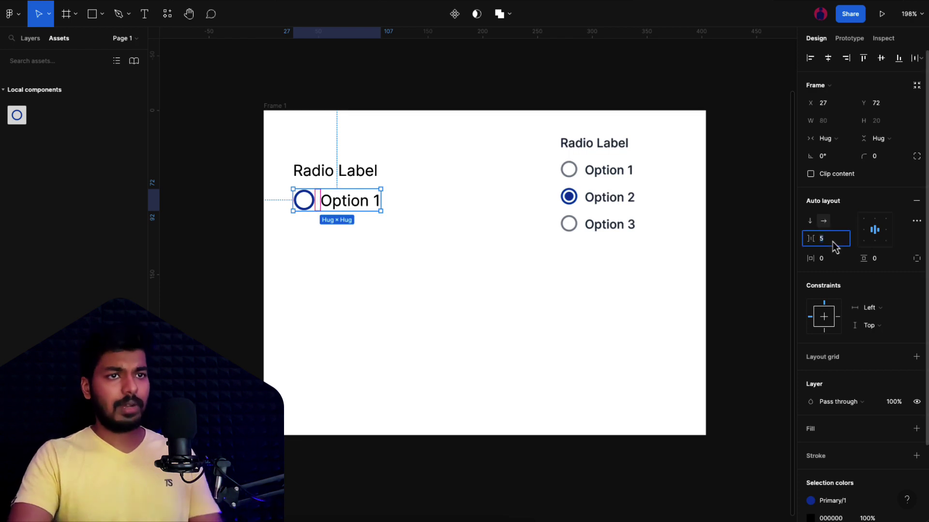
type("10")
key("Return")
left_click(436, 282)
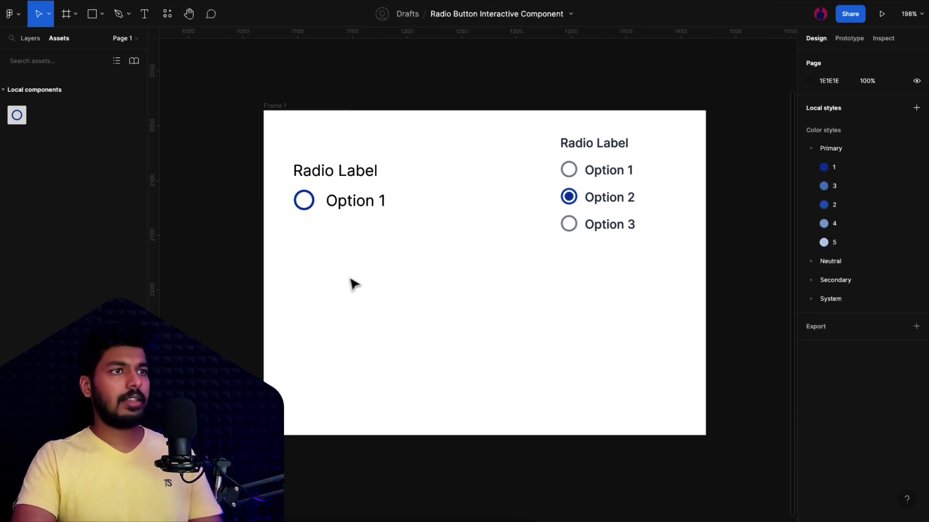
Duplicate the Option 1 row directly below the original and wrap both rows in a vertical auto layout
left_click(358, 209)
key("ctrl+d")
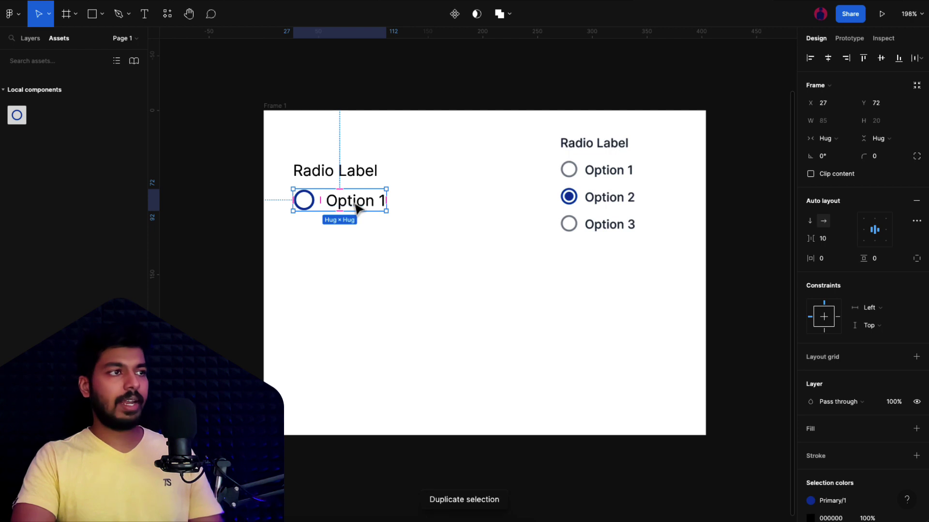
left_click_drag(357, 208, 357, 236)
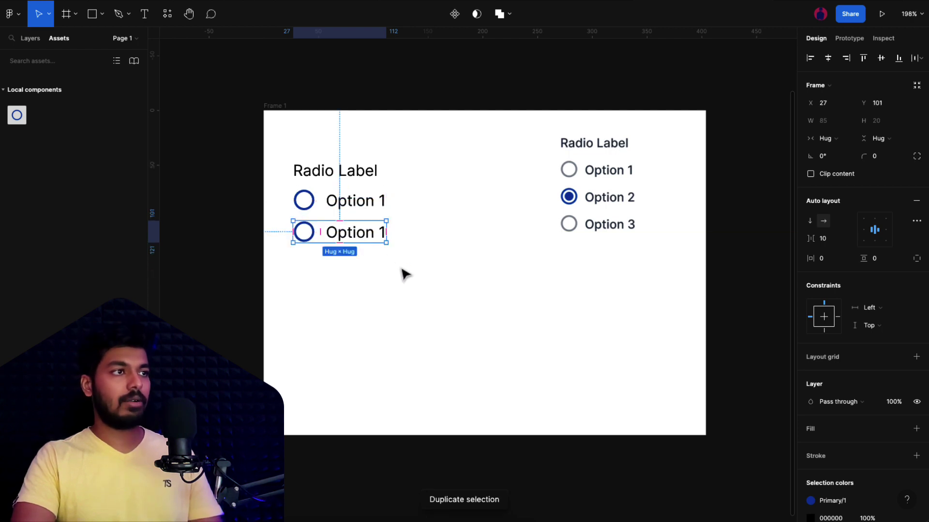
left_click_drag(402, 271, 315, 202)
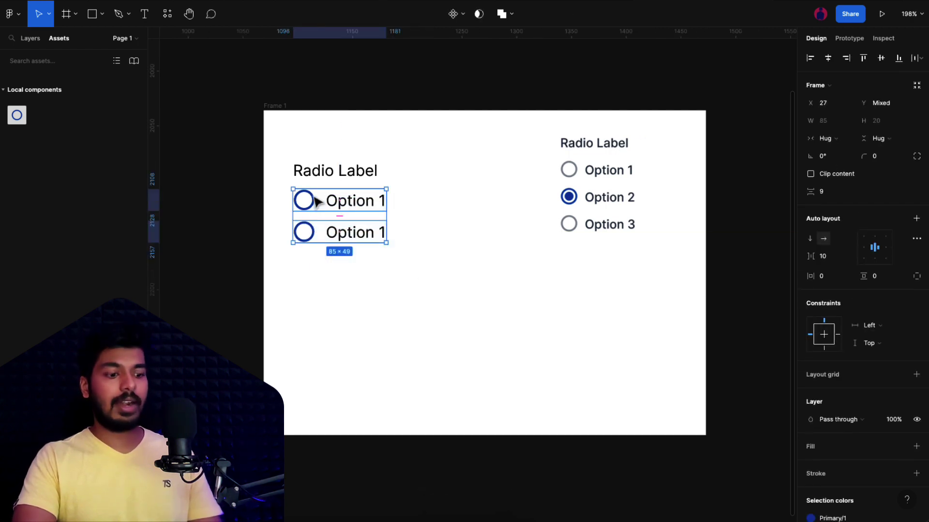
key("shift+a")
left_click(431, 236)
Duplicate the second option row three times within the vertical auto layout
left_click(369, 235)
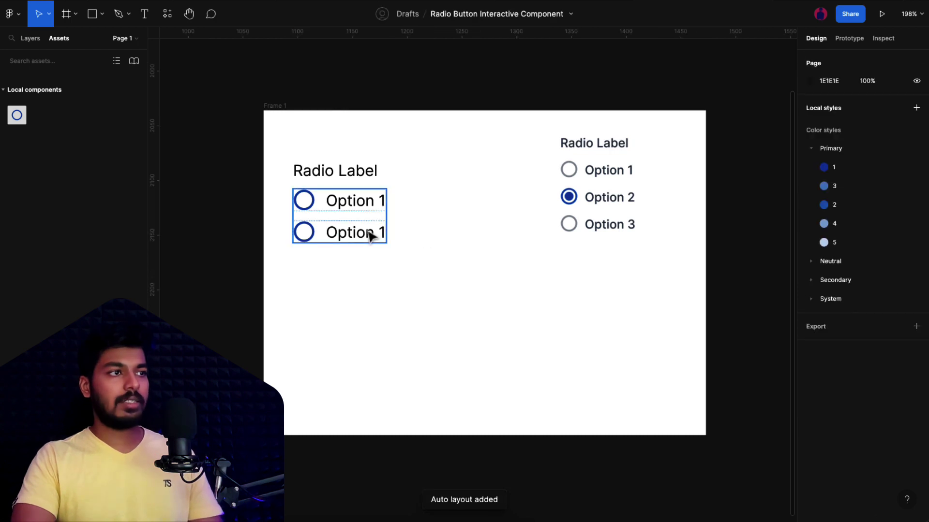
double_click(369, 236)
key("ctrl+d")
key("ctrl+d")
key("ctrl+d")
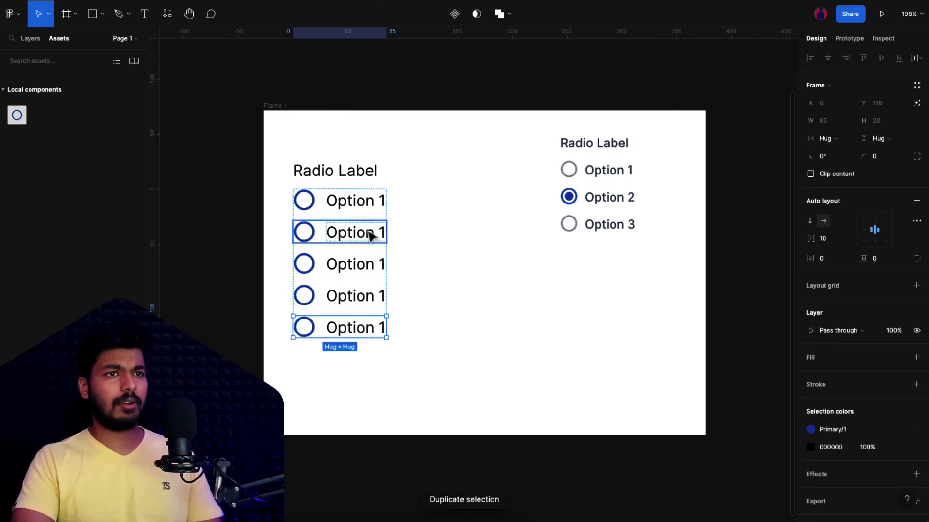
Reduce the vertical spacing between the option rows in the auto layout
key("Escape")
left_click(369, 251)
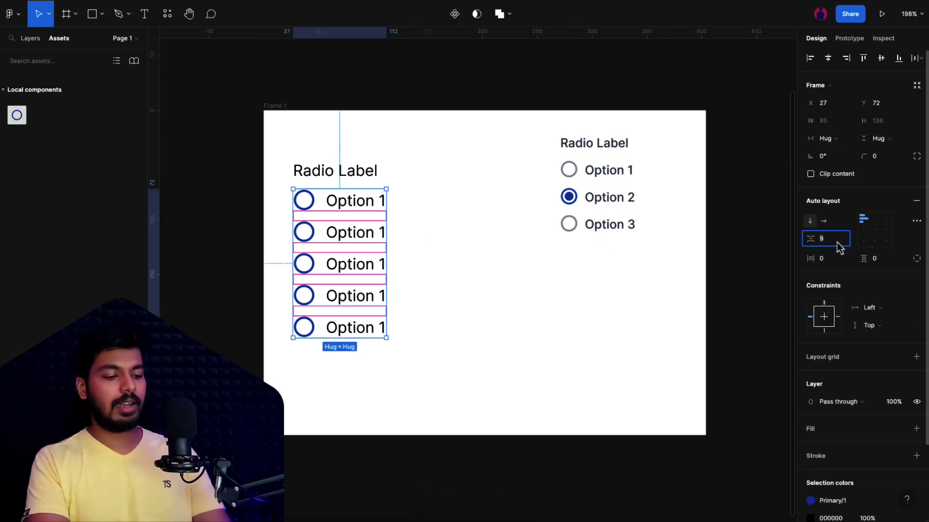
key("Return")
left_click(298, 316)
Delete the three lowest option rows from the auto layout
double_click(357, 282)
left_click(356, 310, "shift")
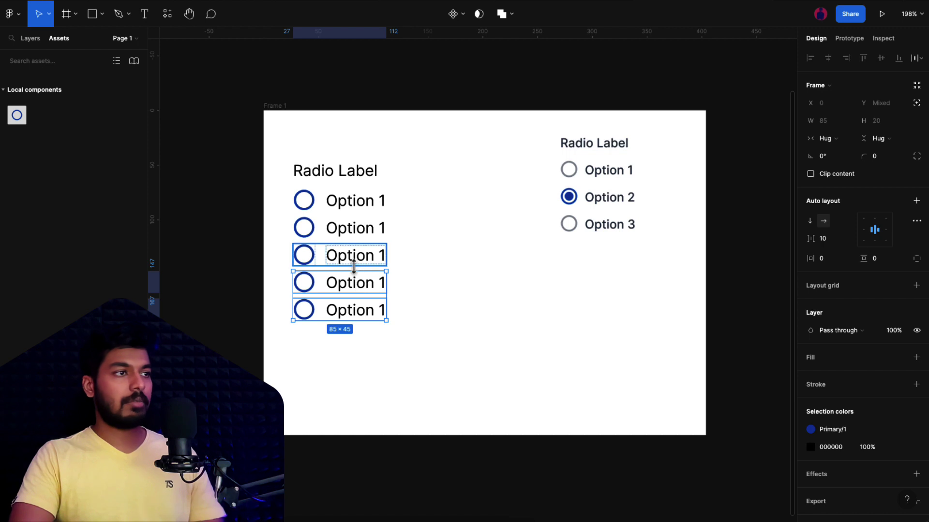
left_click(354, 261, "shift")
key("Delete")
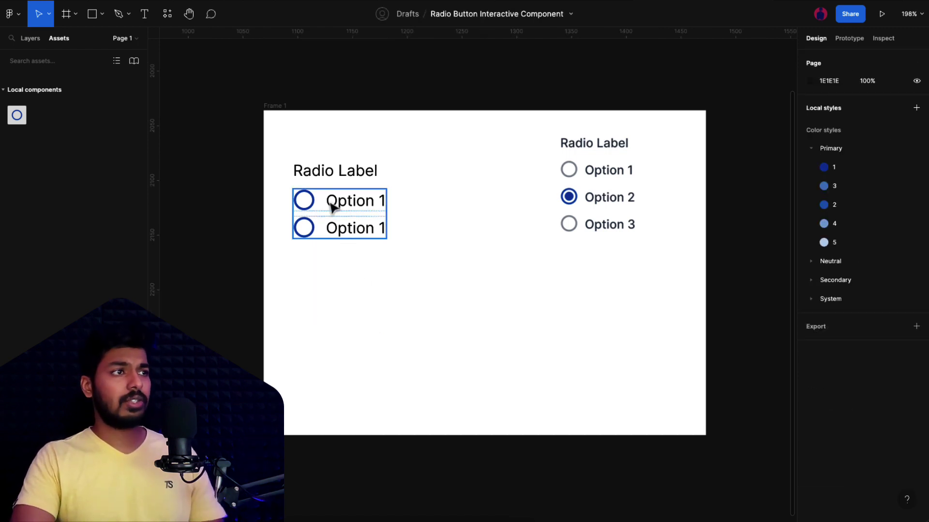
Create one component from the Radio Label text and both option rows, and remove the reference image
left_click_drag(297, 136, 385, 269)
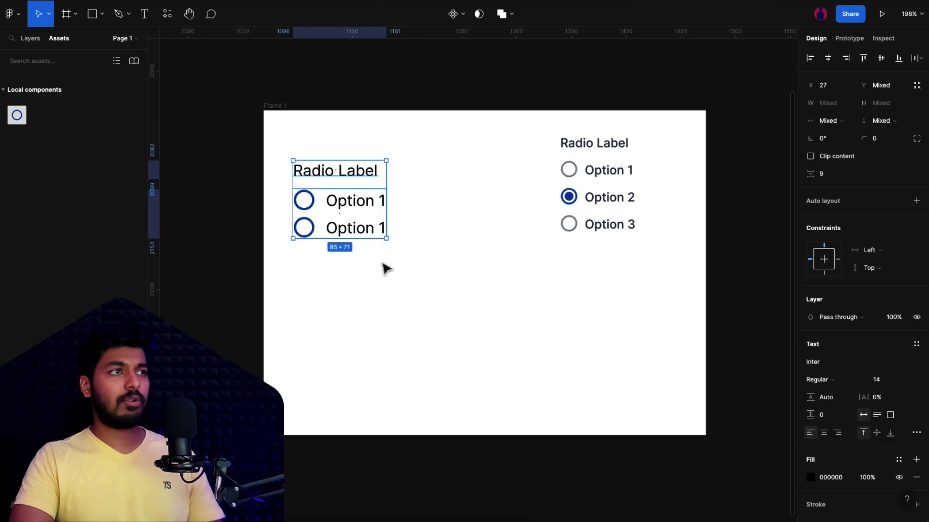
left_click(453, 14)
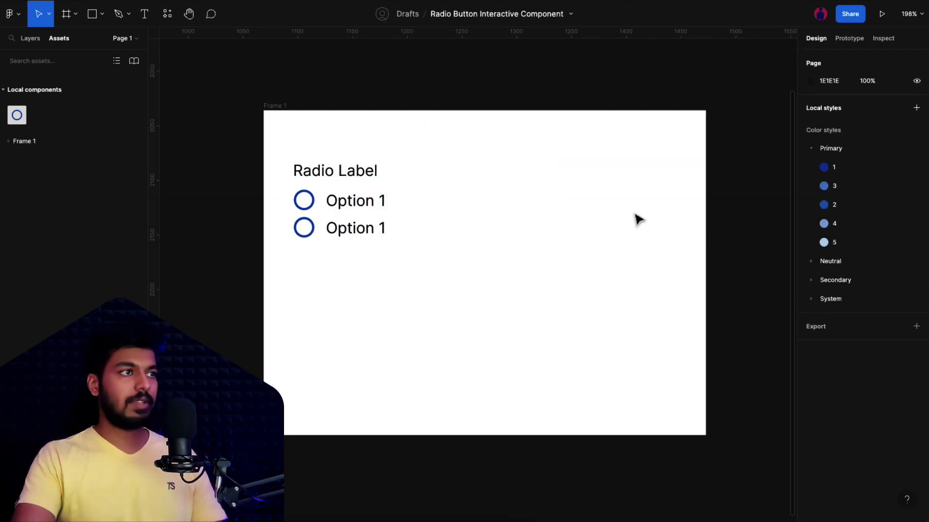
Move the radio component to X 37, Y 28 in Frame 1 and add a second variant to it
left_click(357, 199)
left_click_drag(341, 216, 353, 195)
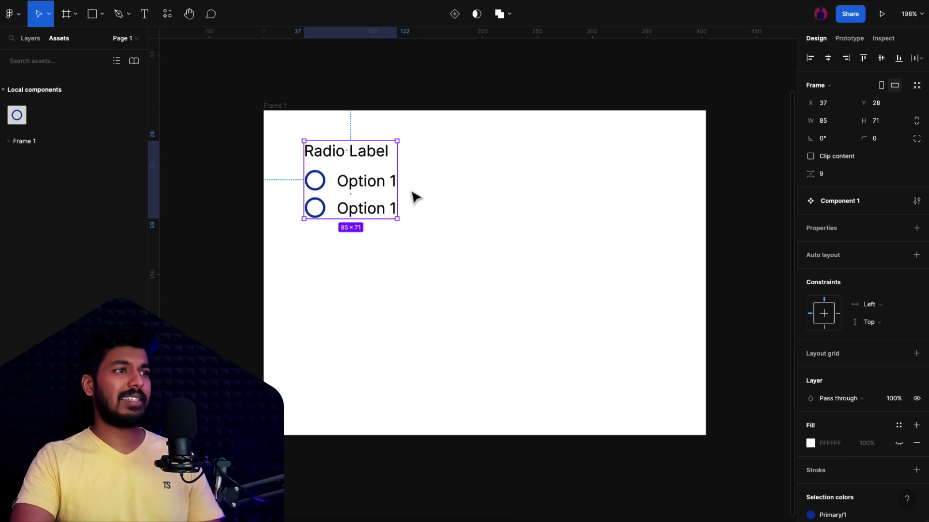
left_click(454, 19)
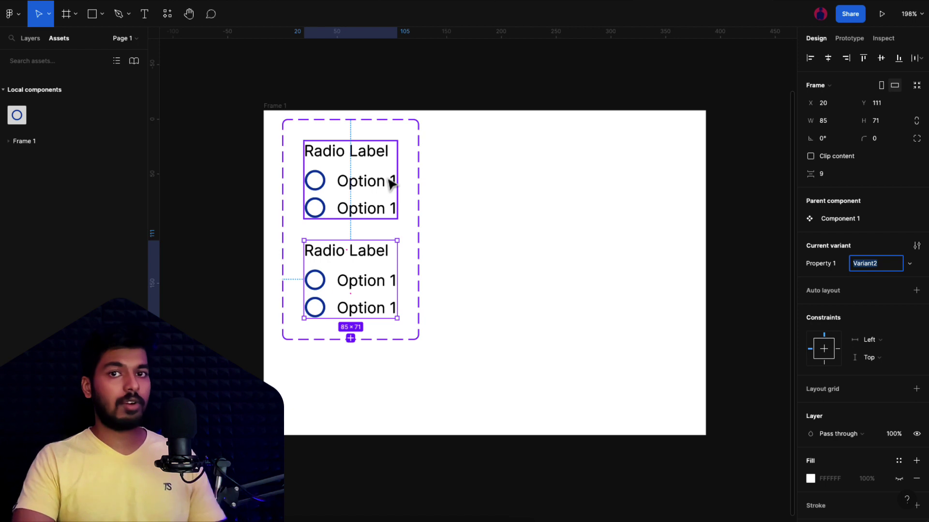
Rename the radio component set's variant property to "No of options"
left_click(368, 129)
double_click(833, 234)
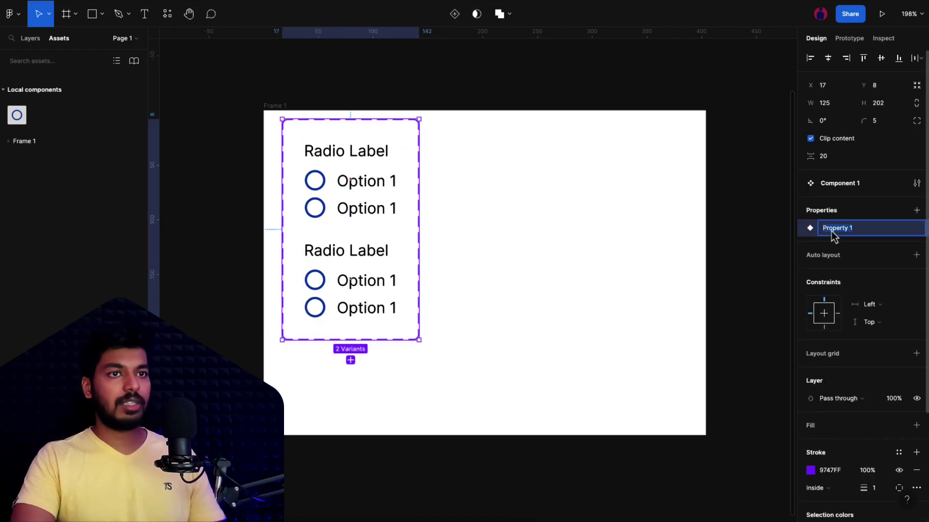
type("No of")
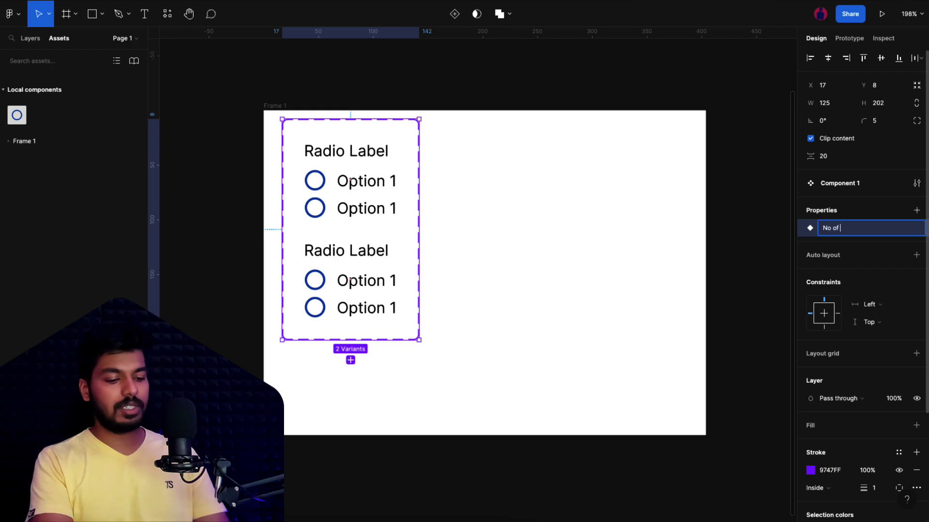
type(" options")
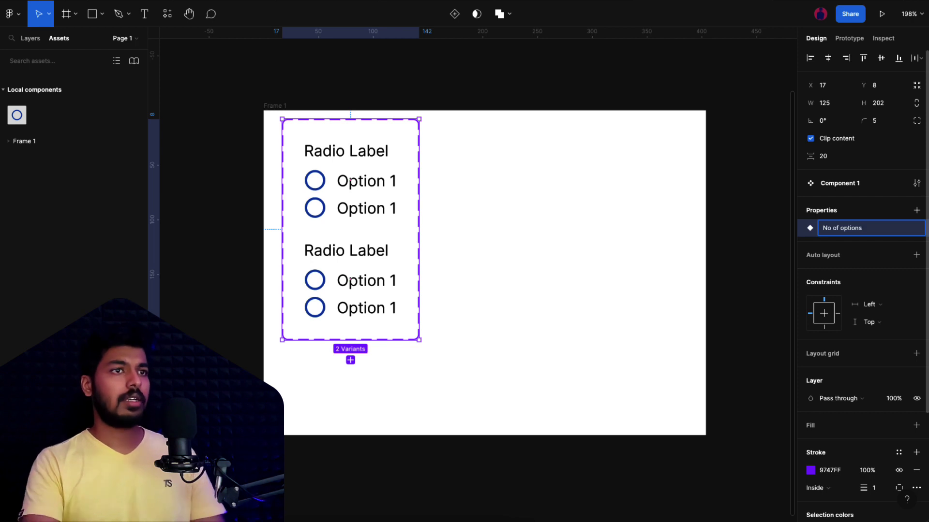
key("Return")
Set the No of options value to 2 for both variants and add a third variant to the component set
left_click(341, 193)
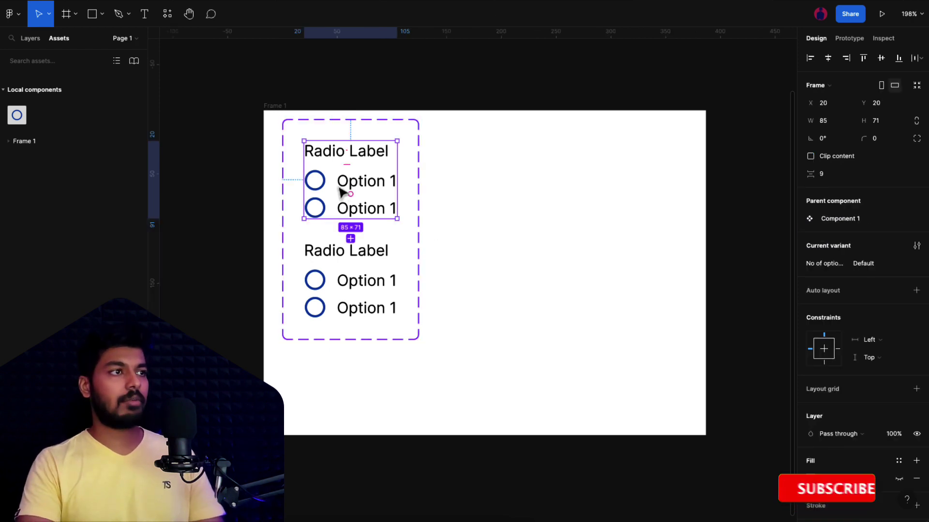
left_click(332, 274, "shift")
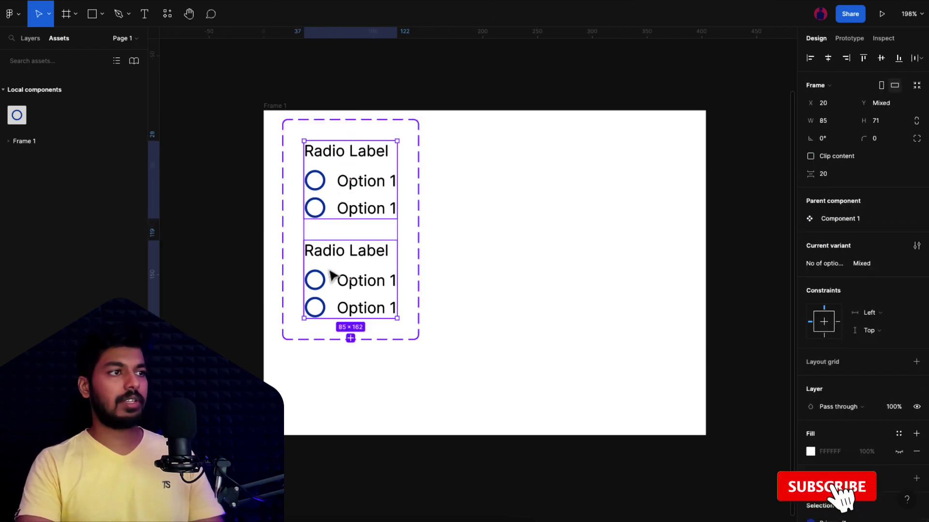
left_click(869, 269)
left_click(516, 311)
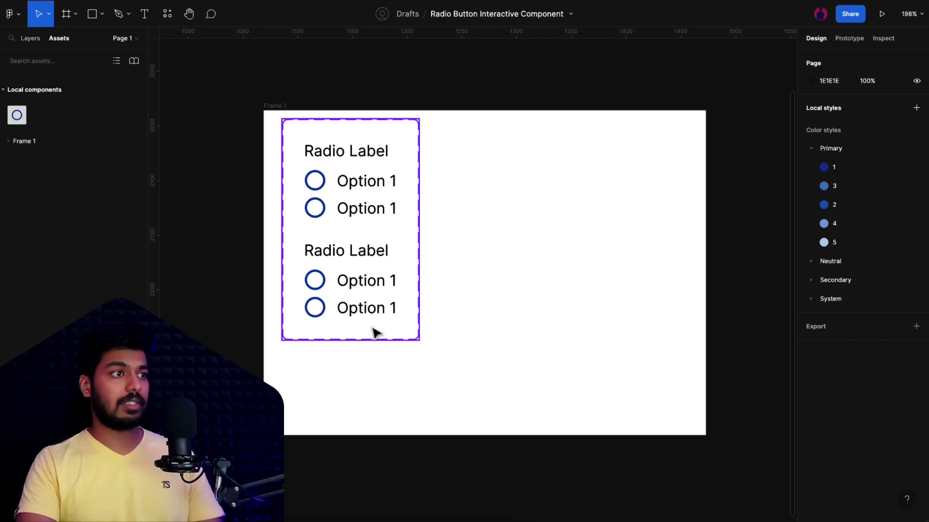
left_click(361, 305)
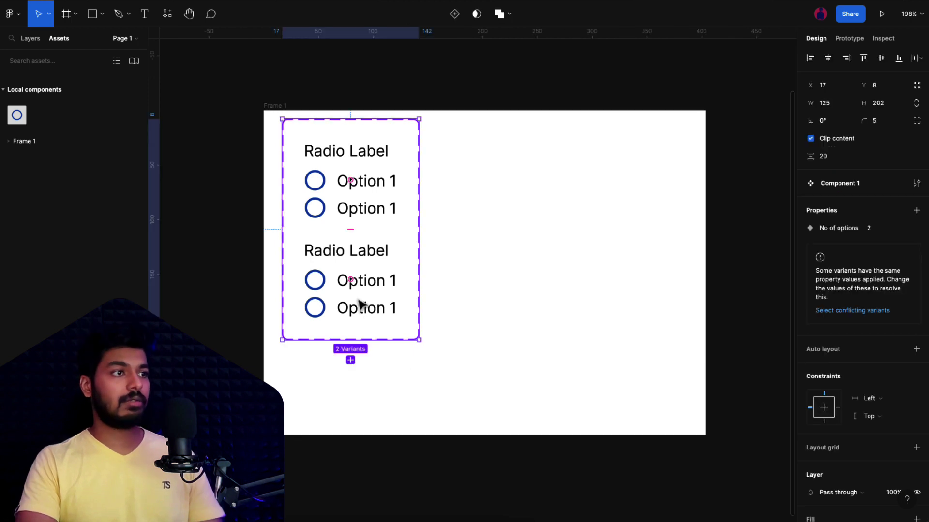
left_click(351, 360)
Change the second option's text in the first variant to "Option 2"
left_click(364, 191)
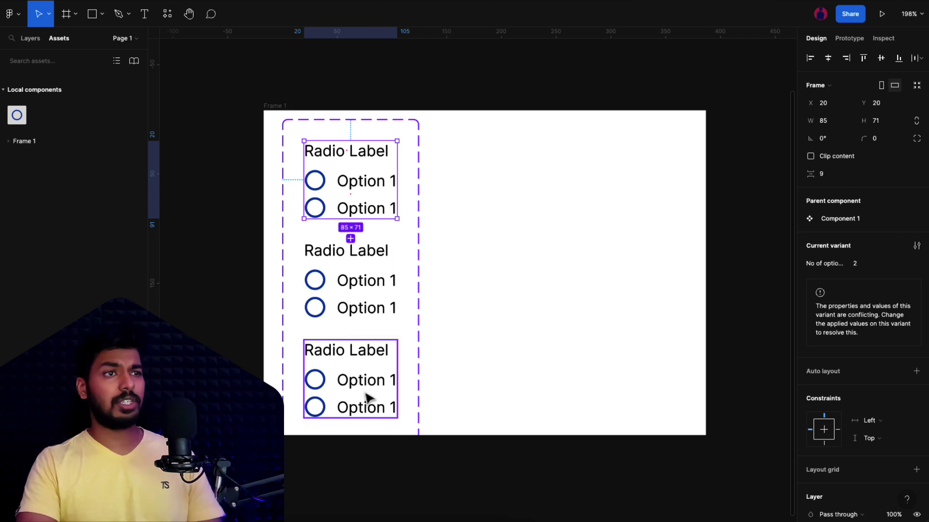
double_click(388, 215)
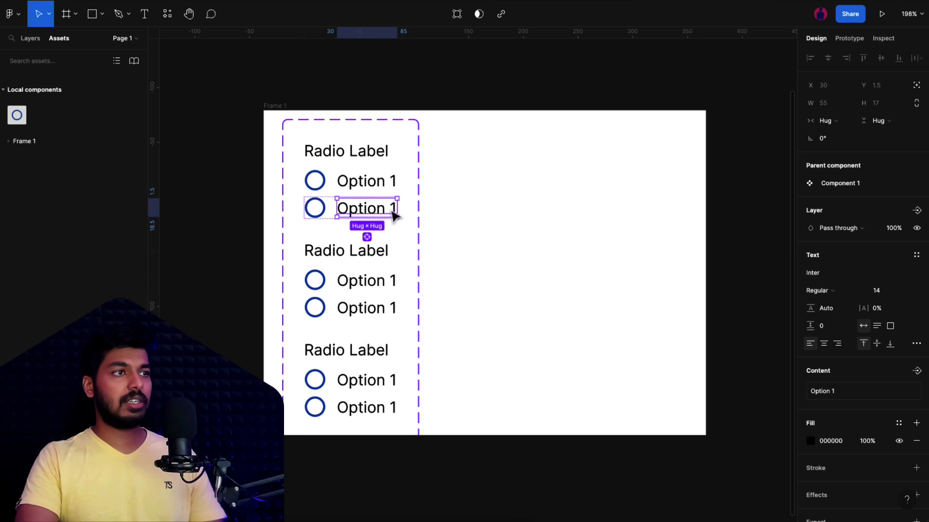
key("Return")
key("Right")
key("BackSpace")
type("2")
key("Escape")
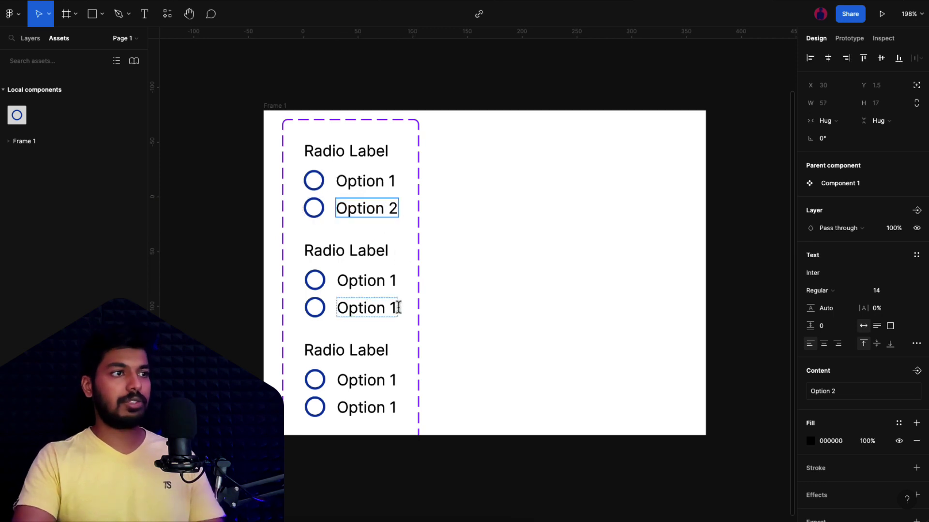
Change the second option's text to "Option 2" in the second and third variants
left_click(396, 308)
type("2")
key("Escape")
left_click(395, 409)
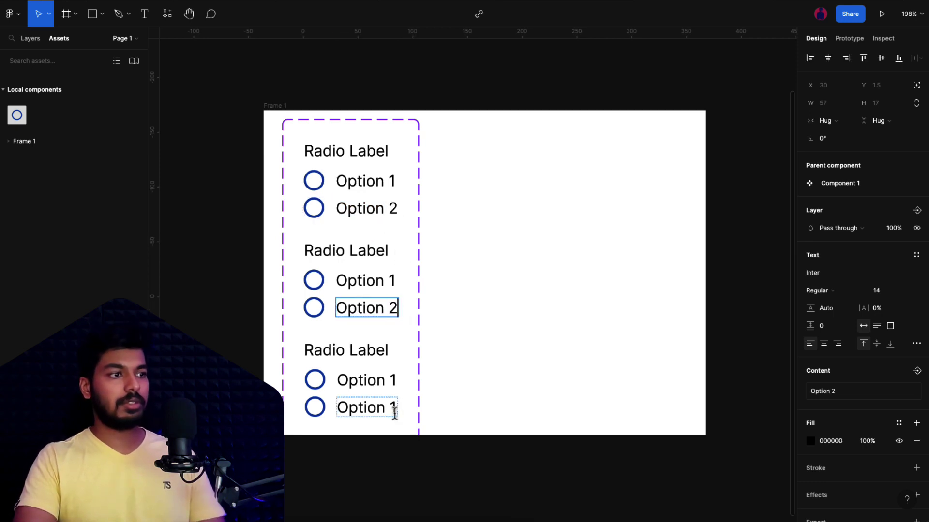
double_click(394, 410)
type("2")
key("Escape")
key("Escape")
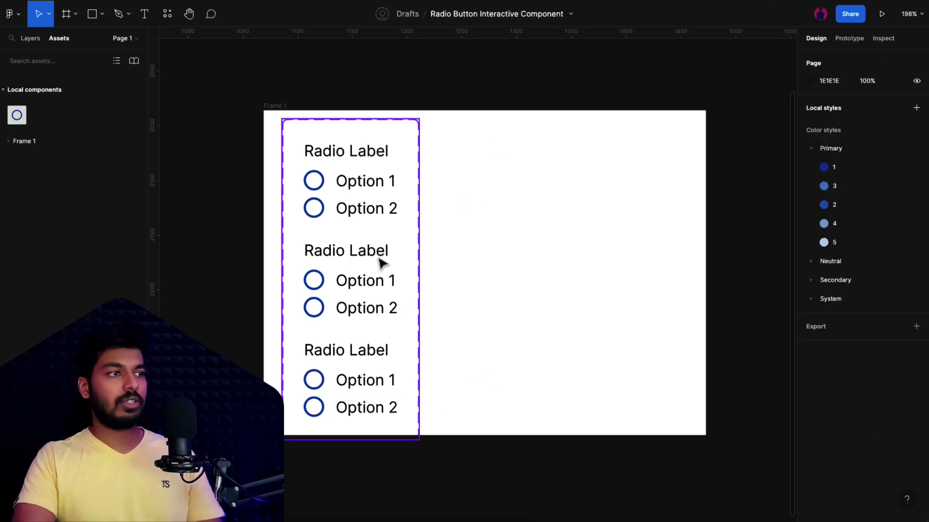
left_click(337, 277)
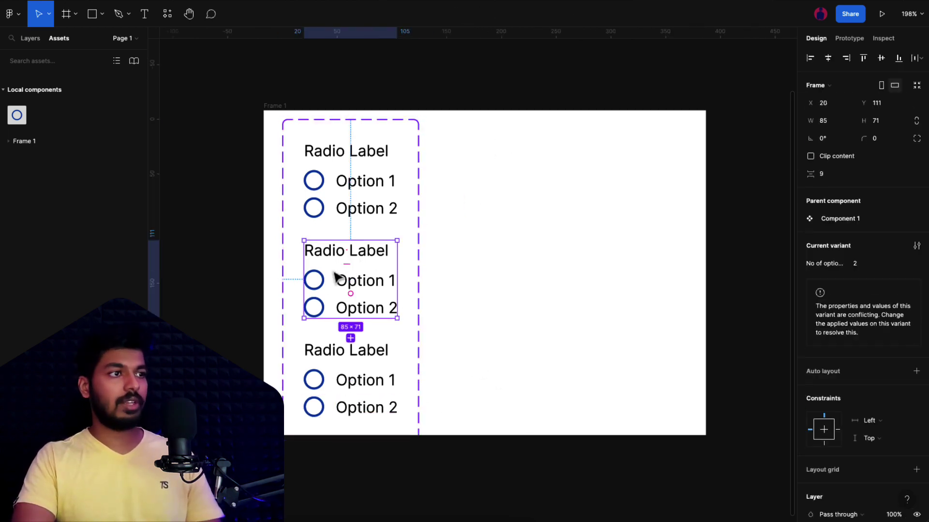
double_click(324, 286)
double_click(322, 287)
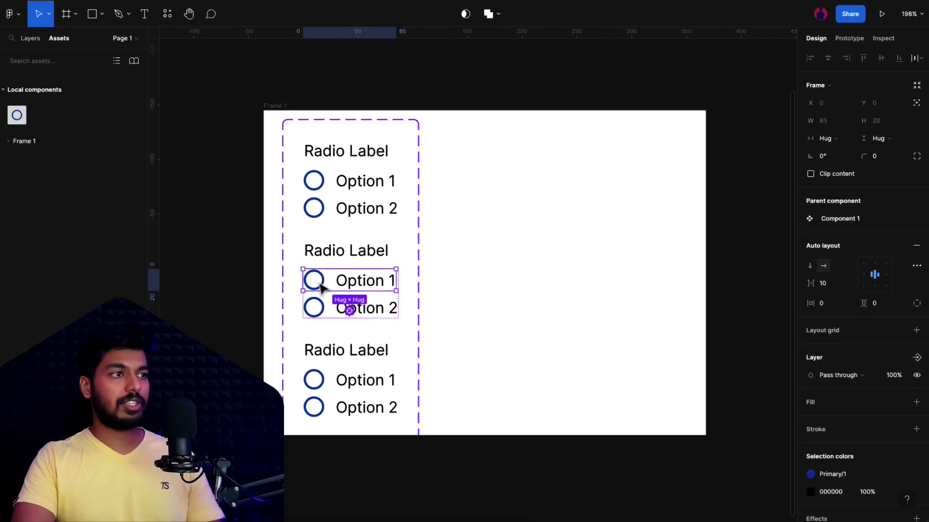
key("Escape")
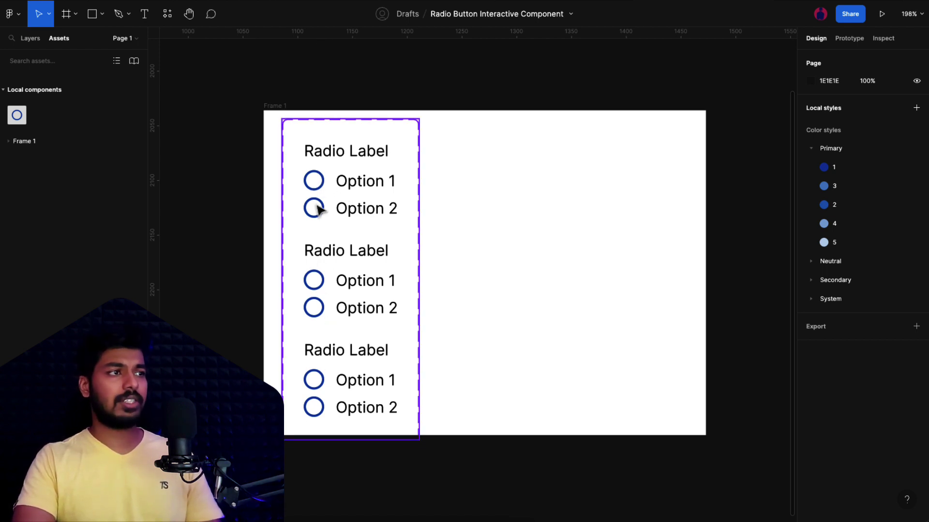
left_click(316, 187)
double_click(316, 187)
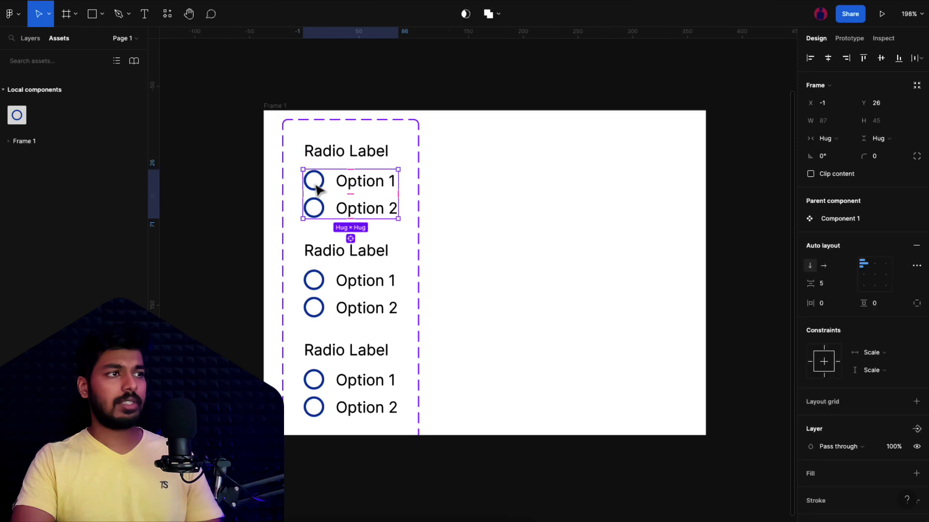
double_click(318, 210)
key("Escape")
key("Escape")
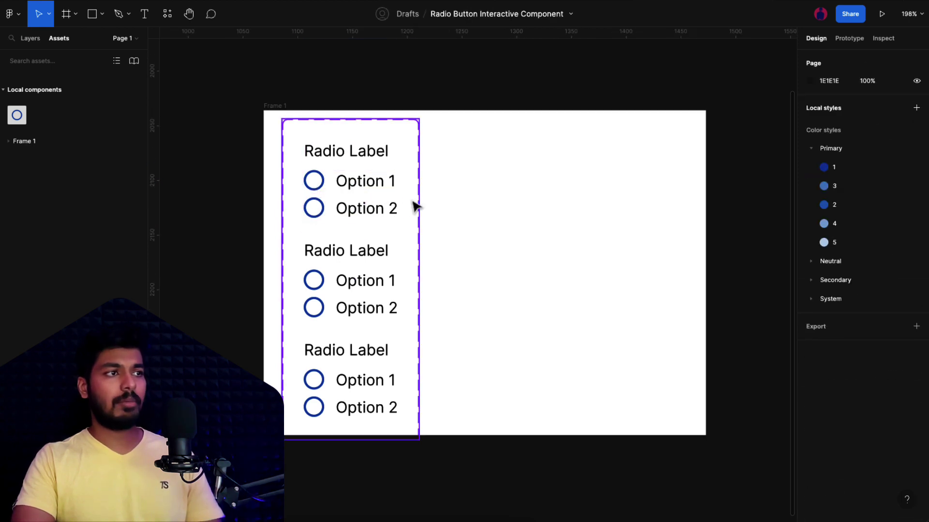
Recolour the radio circles of the whole component set with the Neutral/4 colour style
left_click(391, 205)
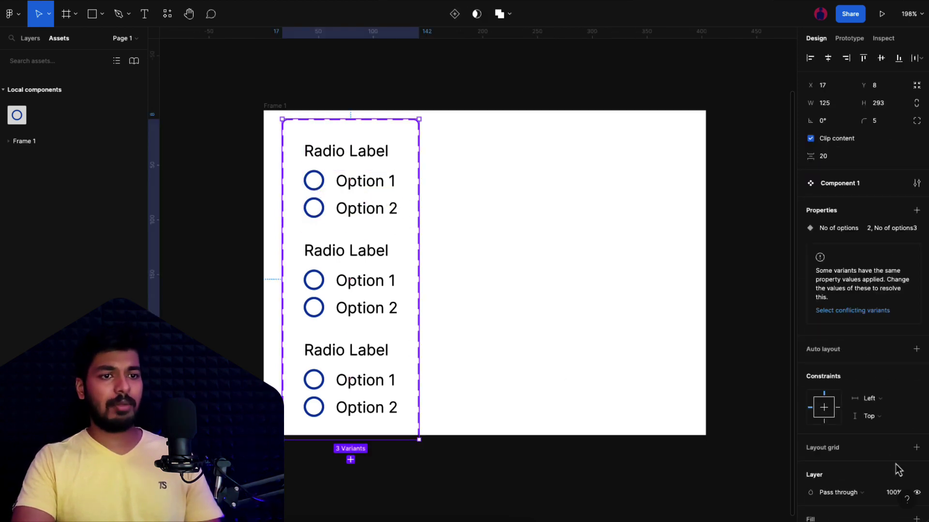
scroll(866, 439, "down", 2)
scroll(866, 440, "down", 5)
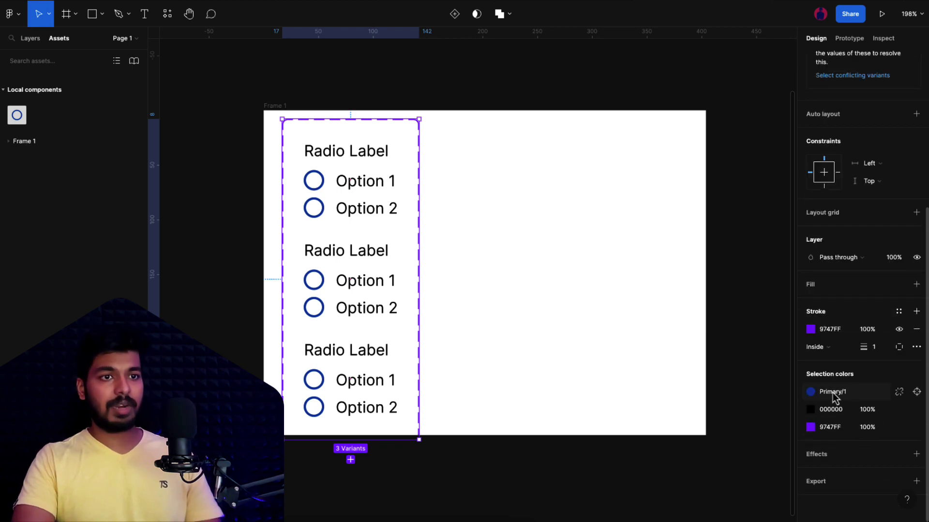
left_click(863, 395)
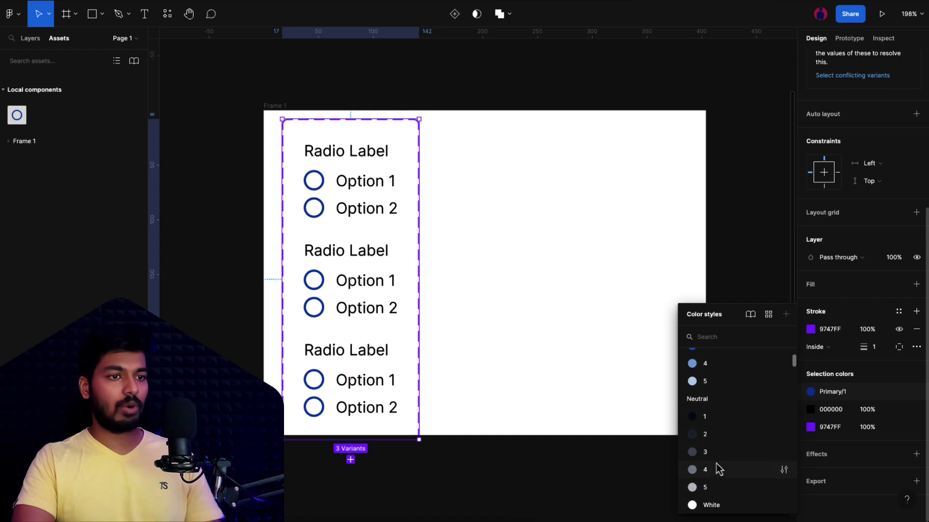
left_click(711, 462)
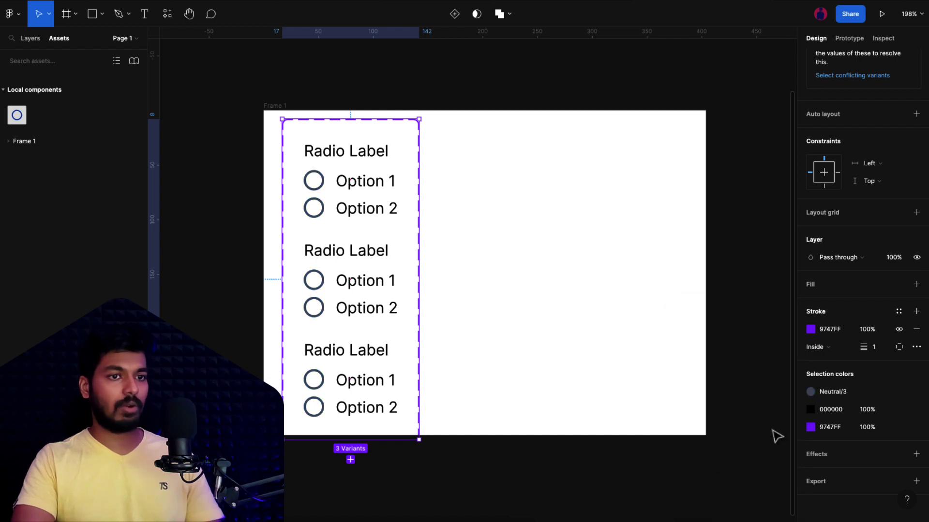
left_click(828, 394)
left_click(711, 444)
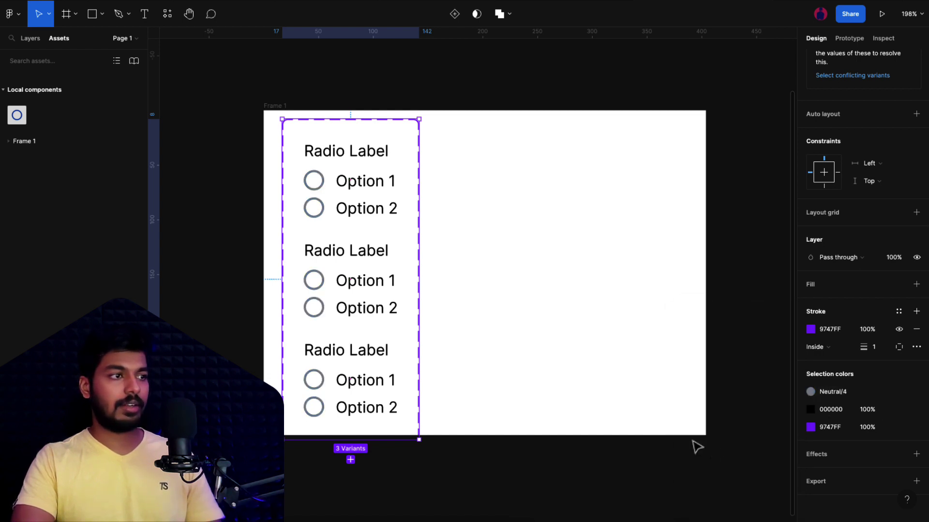
left_click(527, 378)
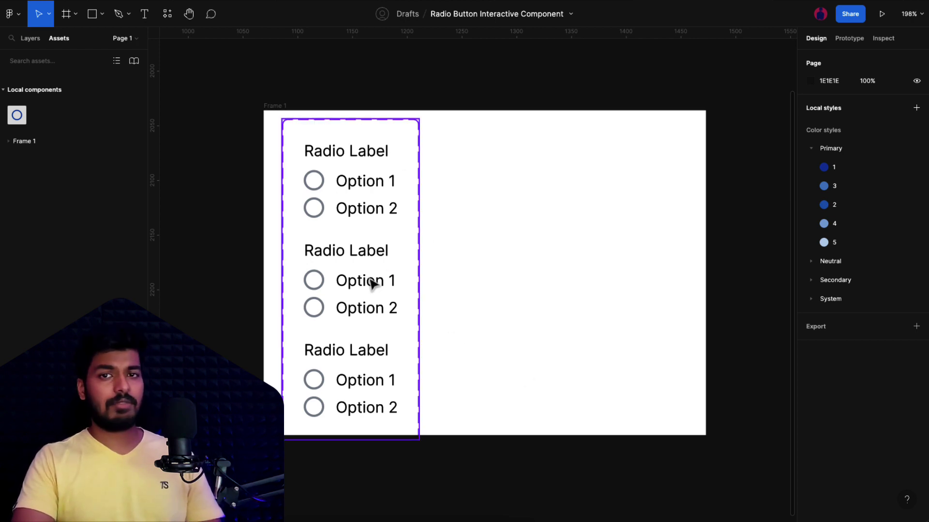
Switch the Option 1 icon in the second variant to Radio-On and recolour its outer ring to Primary/1
double_click(348, 284)
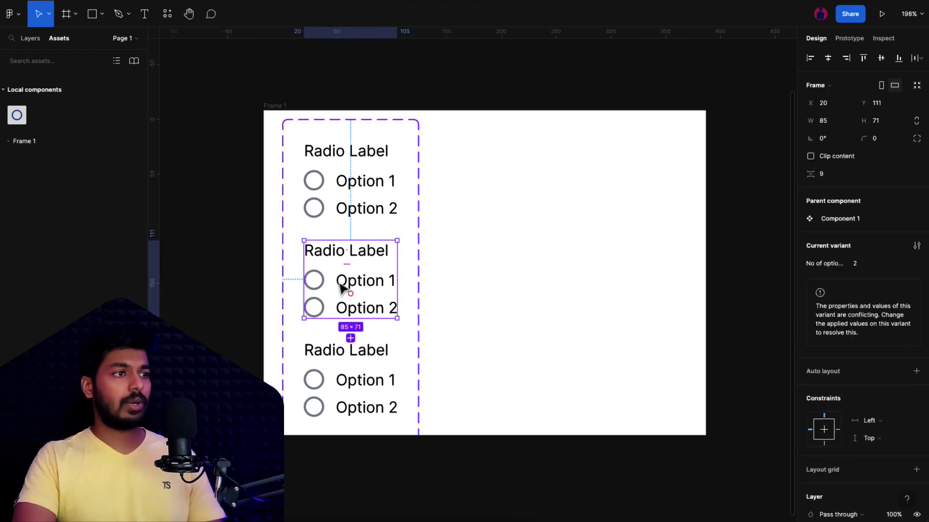
double_click(322, 285)
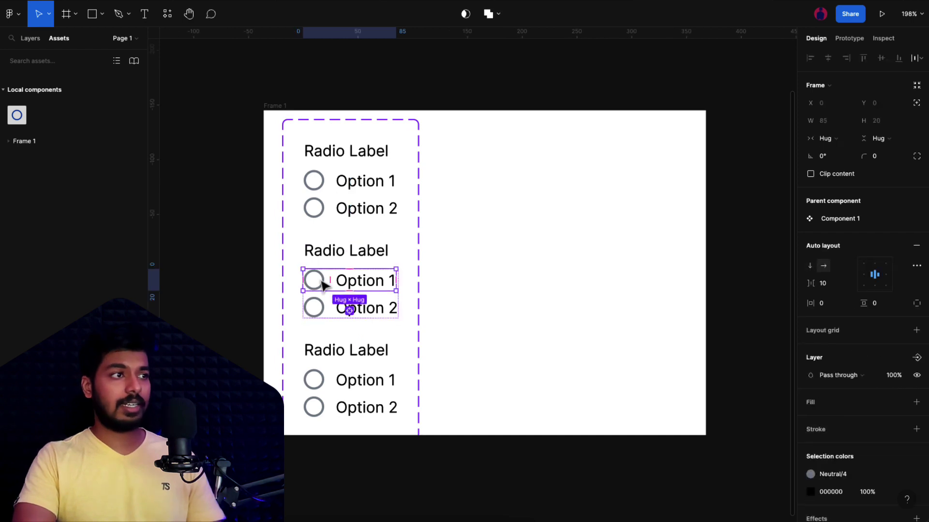
double_click(323, 285)
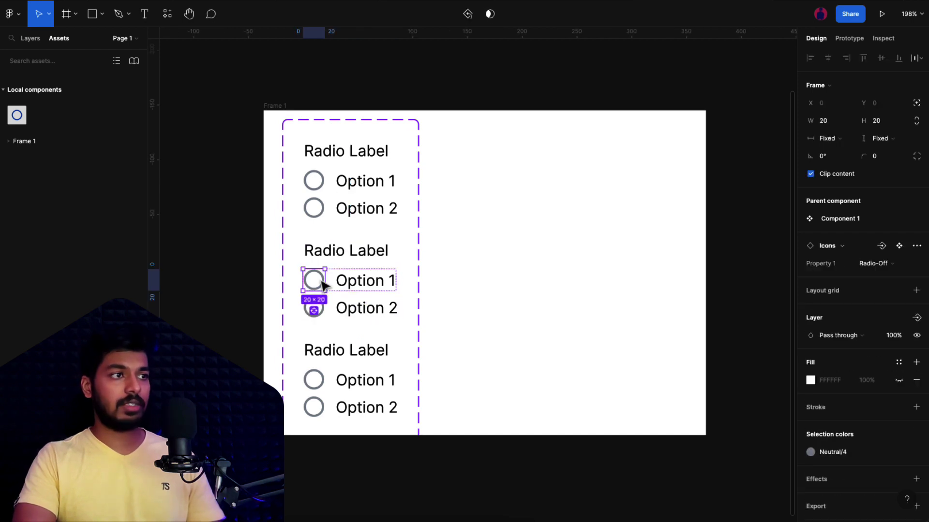
left_click(880, 269)
left_click(872, 275)
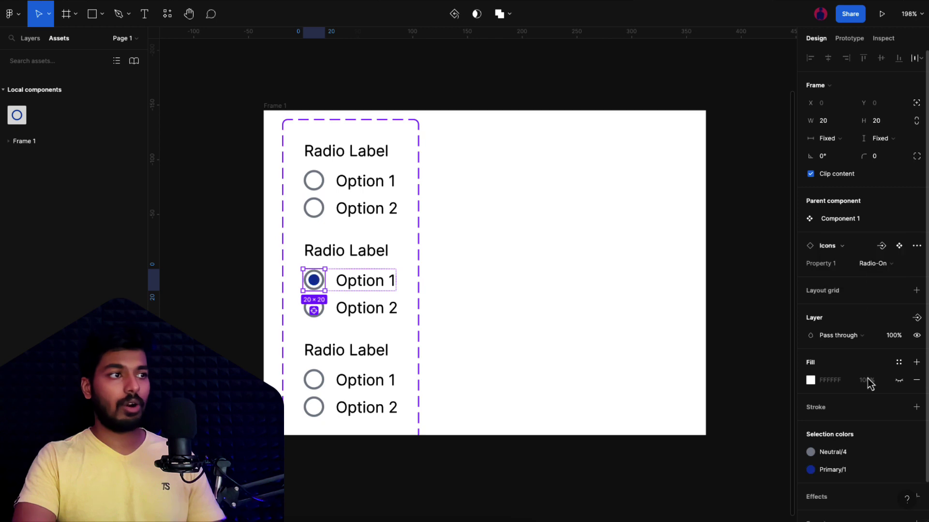
left_click(832, 458)
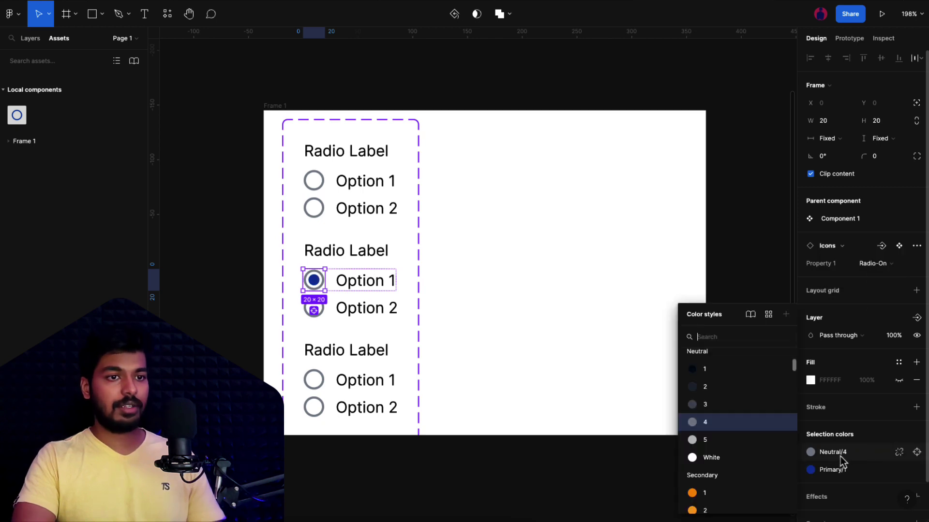
scroll(739, 408, "up", 3)
left_click(701, 375)
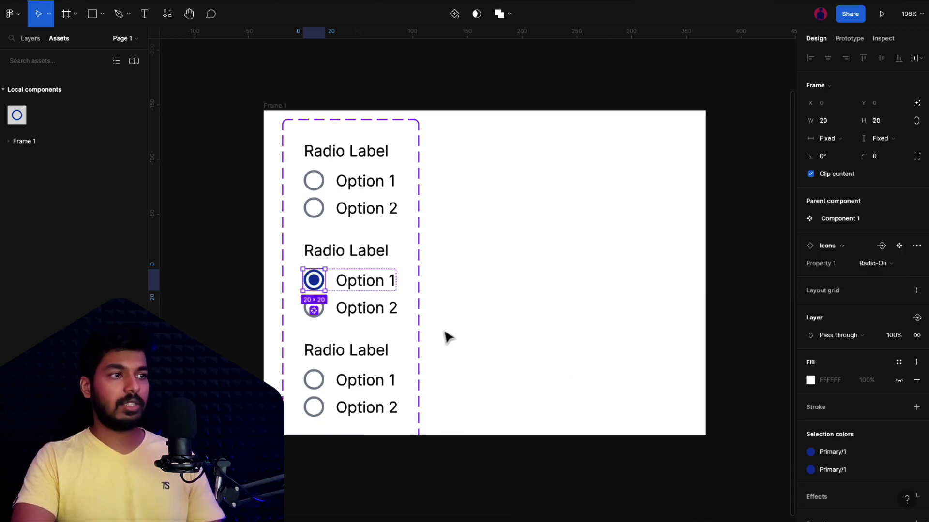
Switch the Option 2 icon in the third variant to Radio-On and recolour its outer ring to Primary/1
left_click(360, 410)
left_click(319, 411)
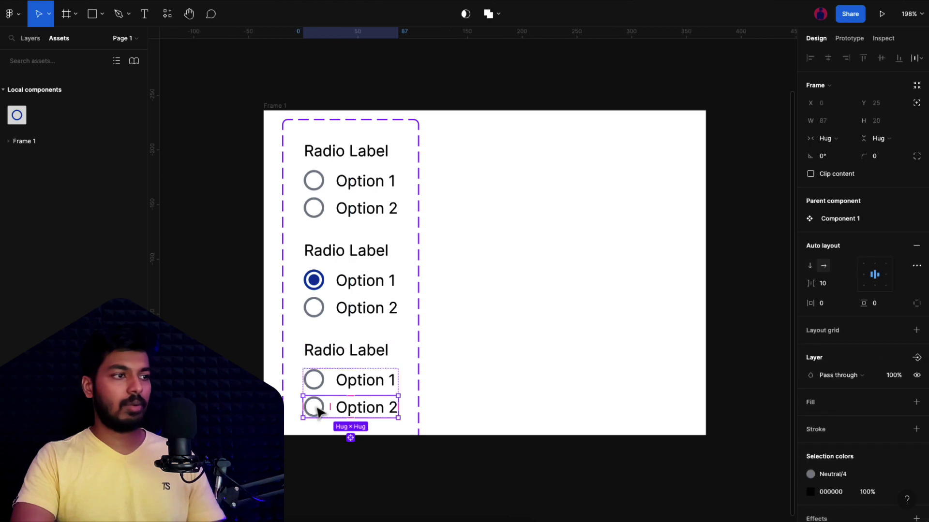
left_click(317, 409)
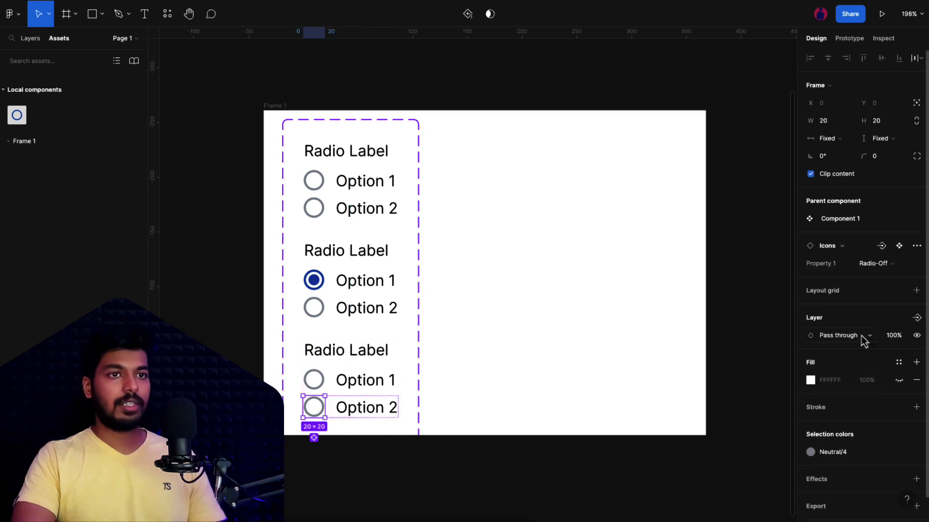
left_click(883, 263)
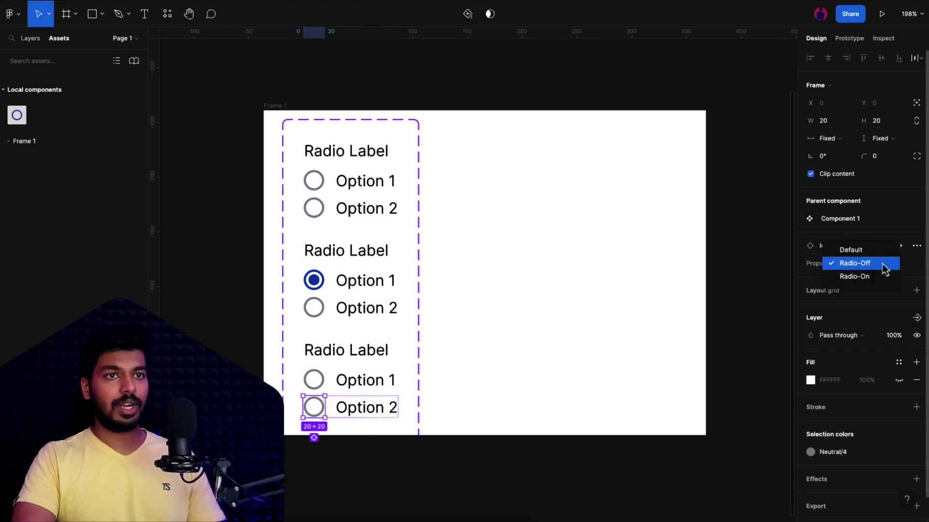
left_click(854, 277)
left_click(836, 452)
scroll(730, 392, "up", 3)
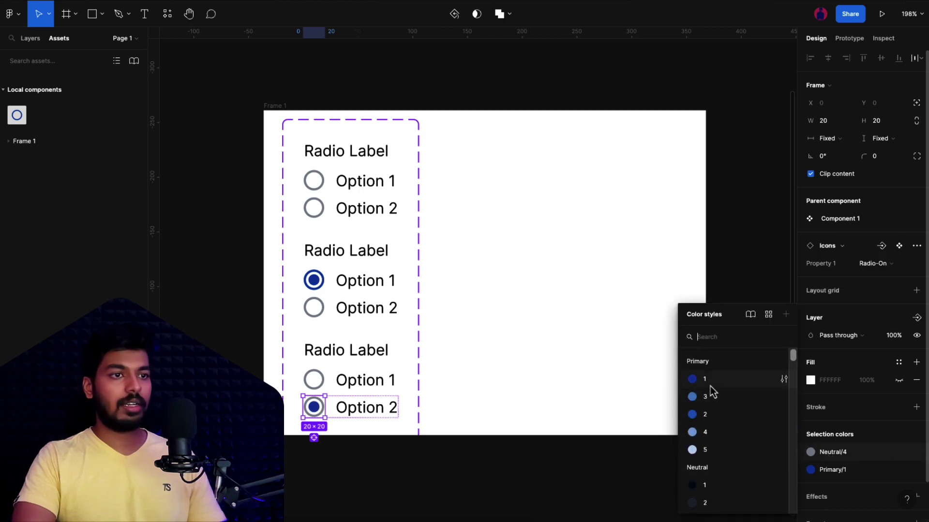
left_click(710, 382)
left_click(555, 364)
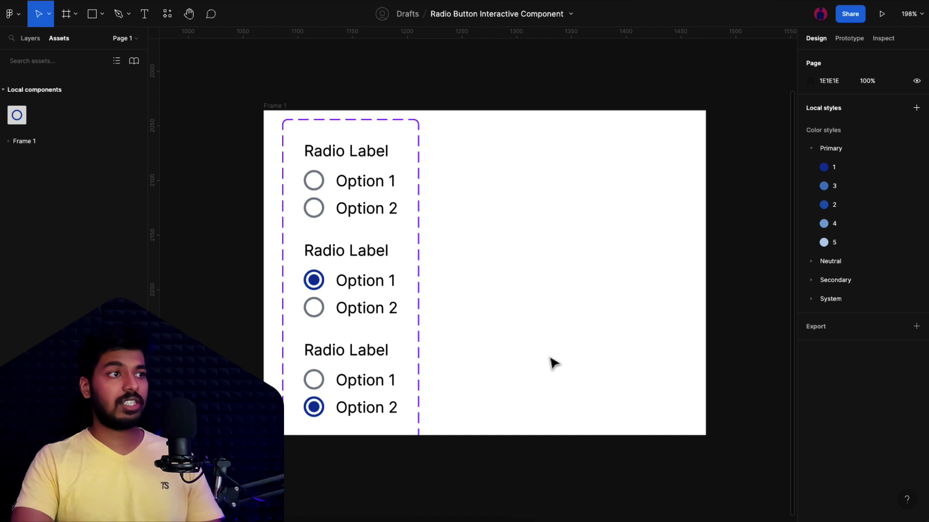
Link the unselected variant's option rows with on-click Change to interactions: Option 1 to the second variant, Option 2 to the third
left_click(848, 41)
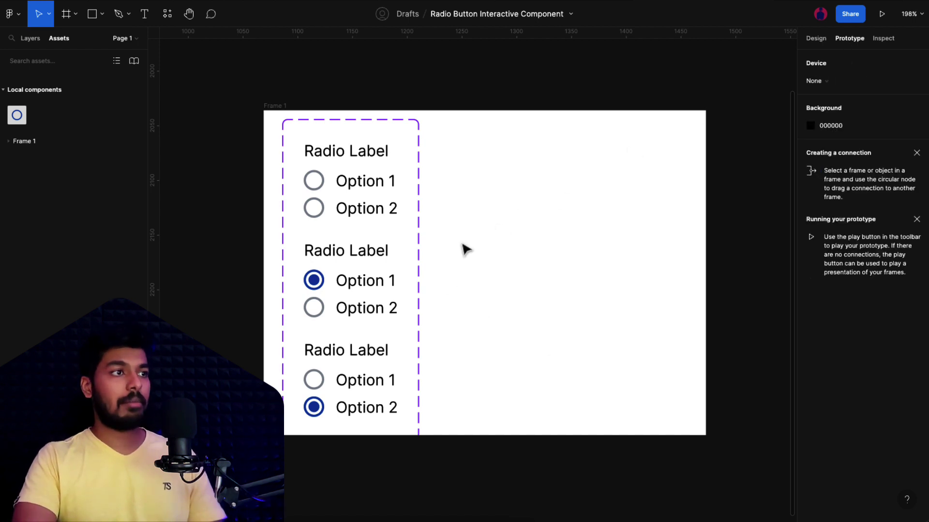
left_click(374, 188)
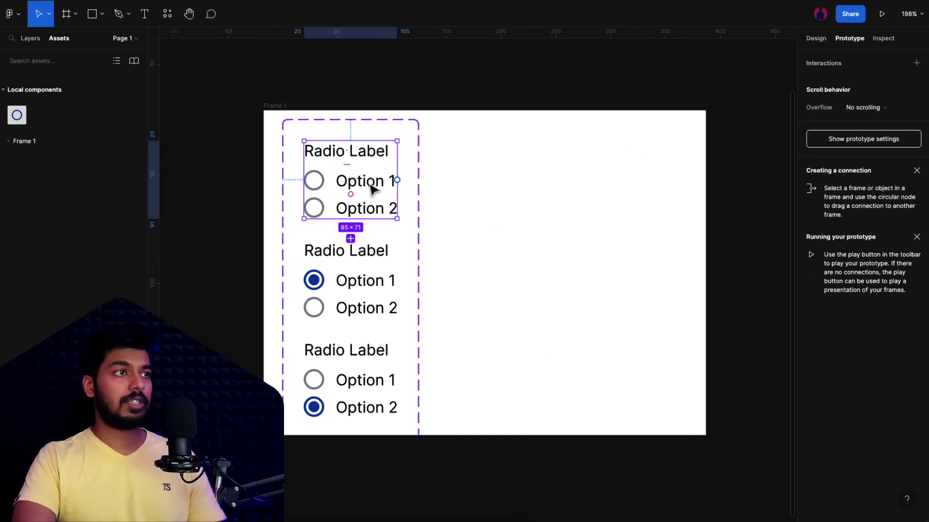
double_click(374, 188)
left_click_drag(396, 181, 329, 294)
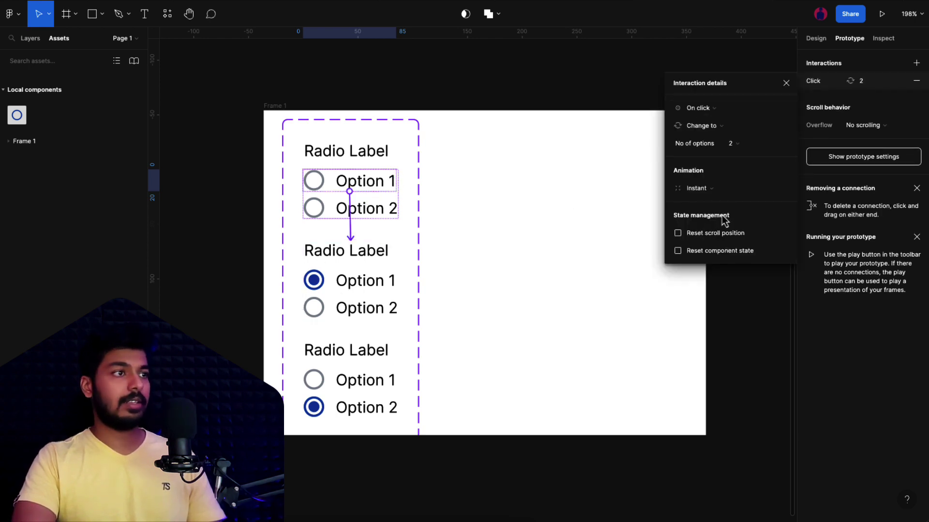
left_click(381, 208)
left_click_drag(396, 208, 344, 397)
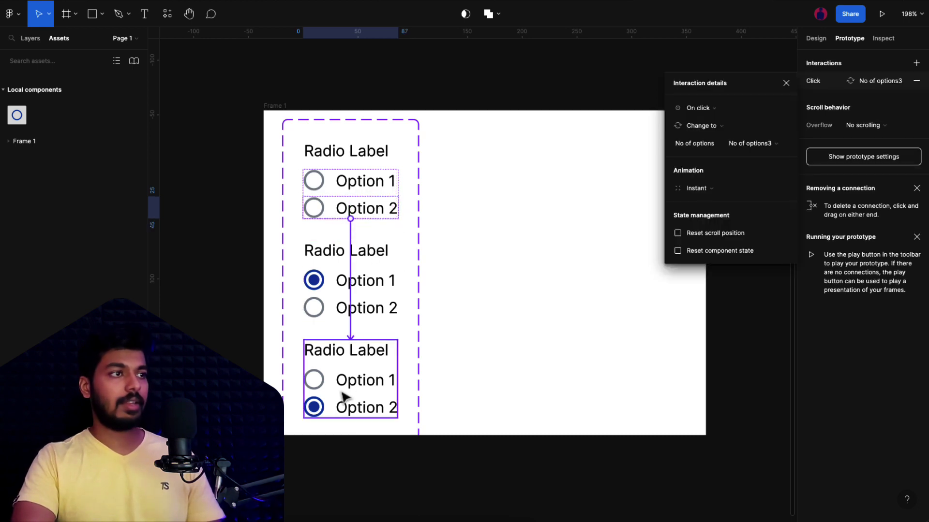
Link Option 2 of the second variant to the third variant, and Option 1 of the third variant to the second
left_click(377, 312)
left_click(375, 309)
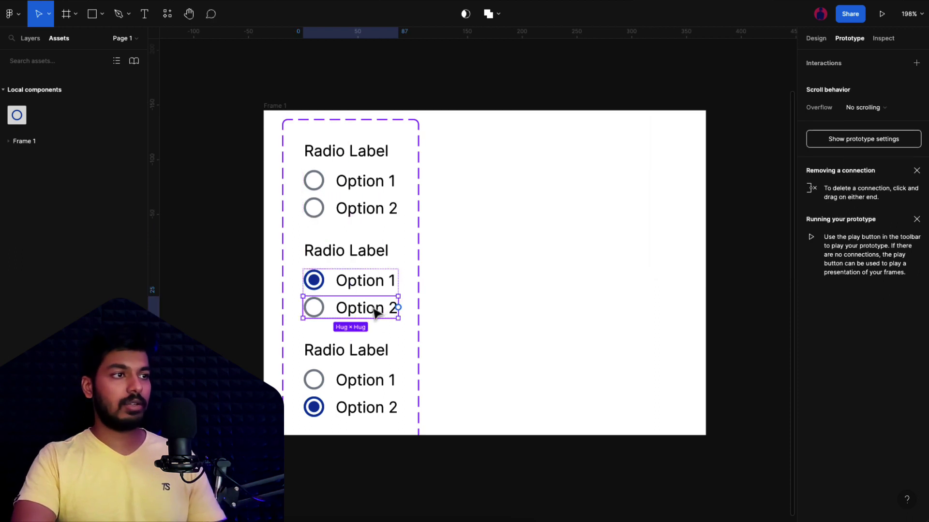
left_click_drag(397, 310, 356, 385)
left_click(368, 384)
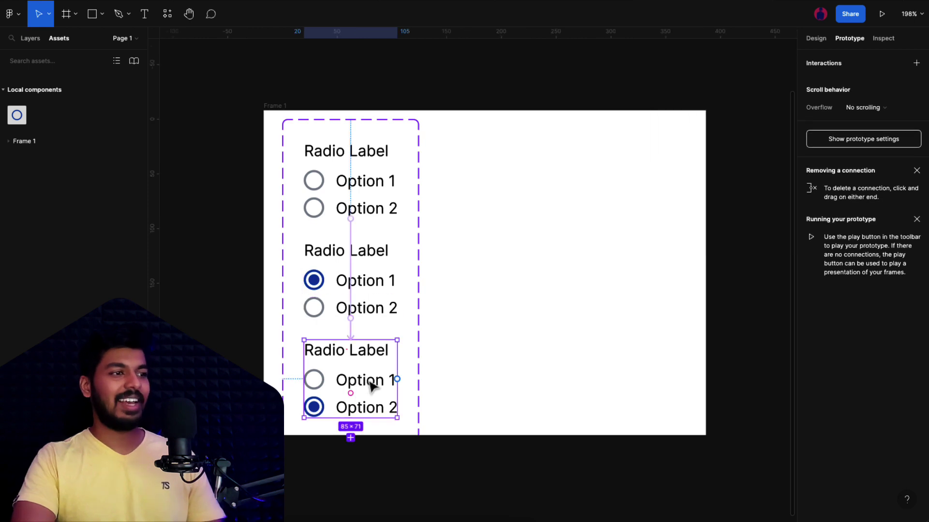
left_click(371, 385)
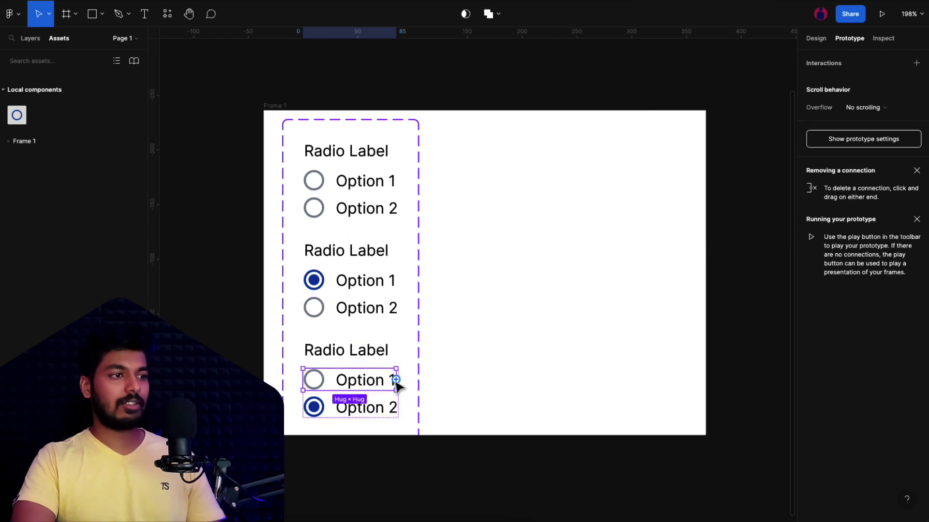
left_click_drag(350, 369, 358, 308)
left_click(493, 250)
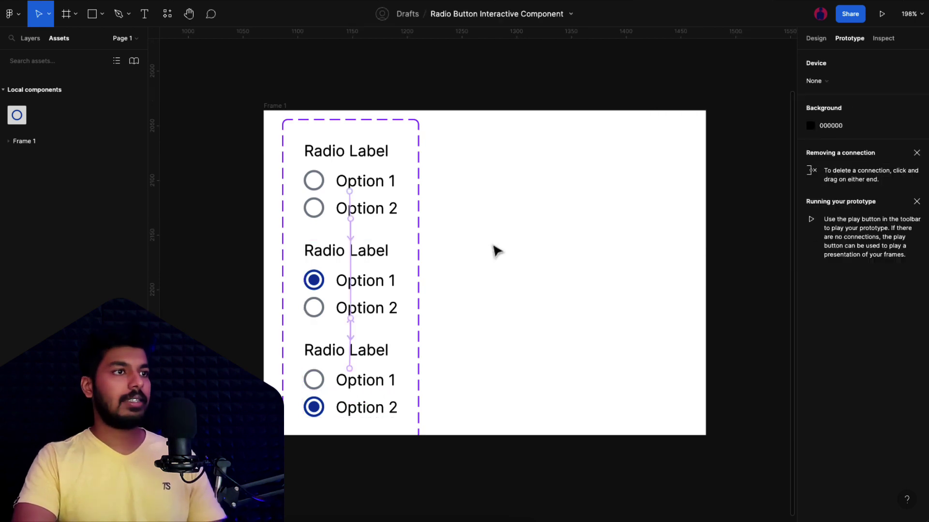
Draw a new frame of about 205 × 297 beside Frame 1
scroll(493, 250, "right", 2)
scroll(493, 250, "down", 5)
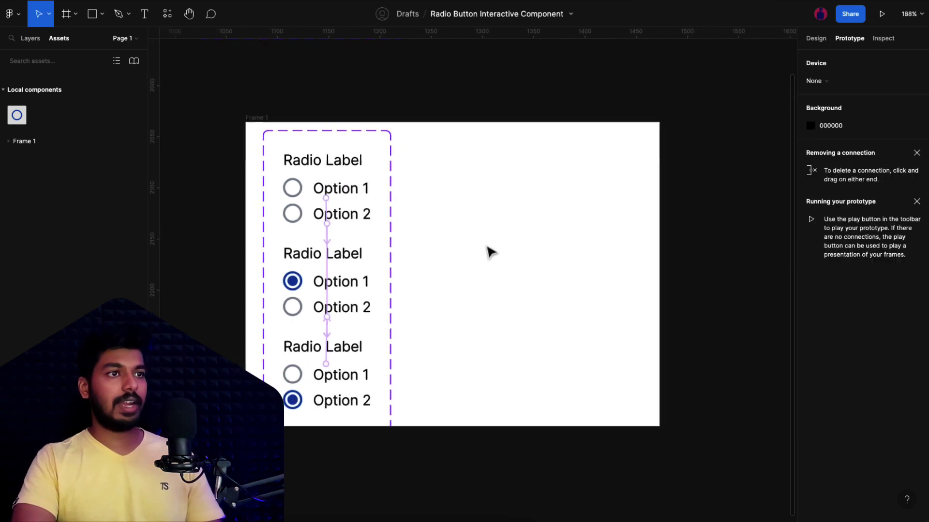
scroll(487, 251, "right", 1)
key("f")
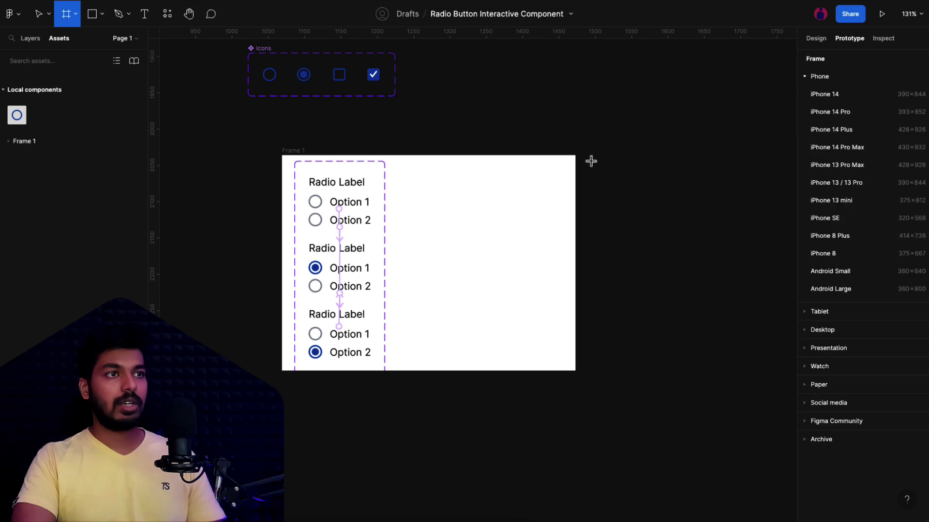
mouse_move(591, 155)
left_mouse_down()
mouse_move(734, 385)
mouse_move(739, 371)
left_mouse_up()
key("Escape")
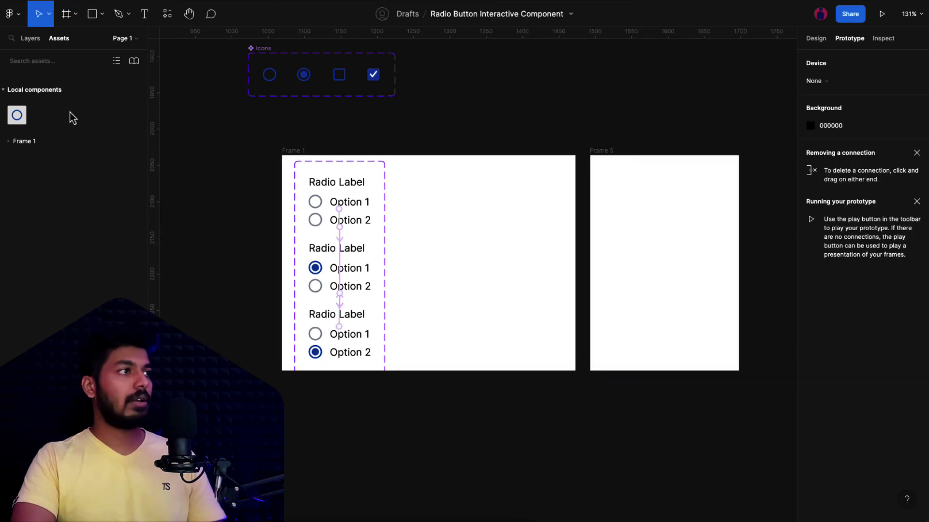
Place an instance of Component 1 in the new frame at about X 44, Y 100
left_click(18, 141)
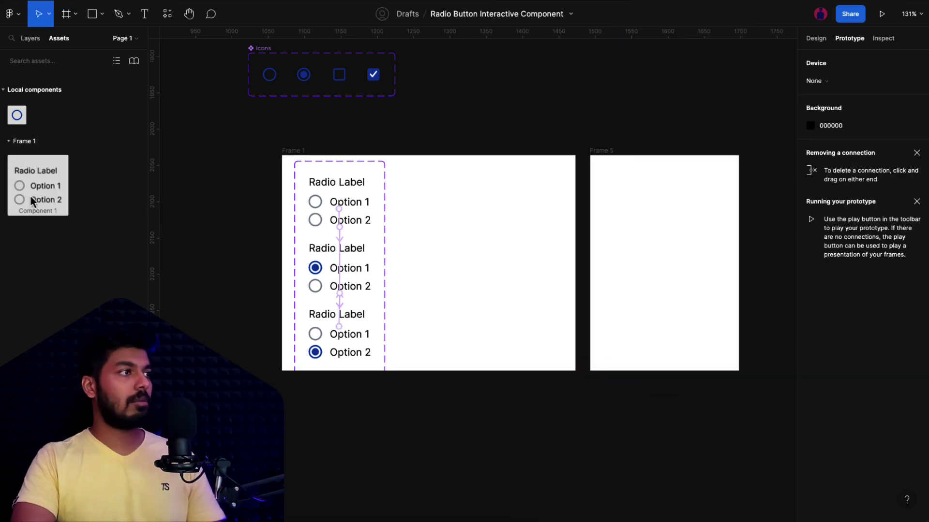
left_click_drag(31, 201, 663, 271)
scroll(663, 271, "up", 5)
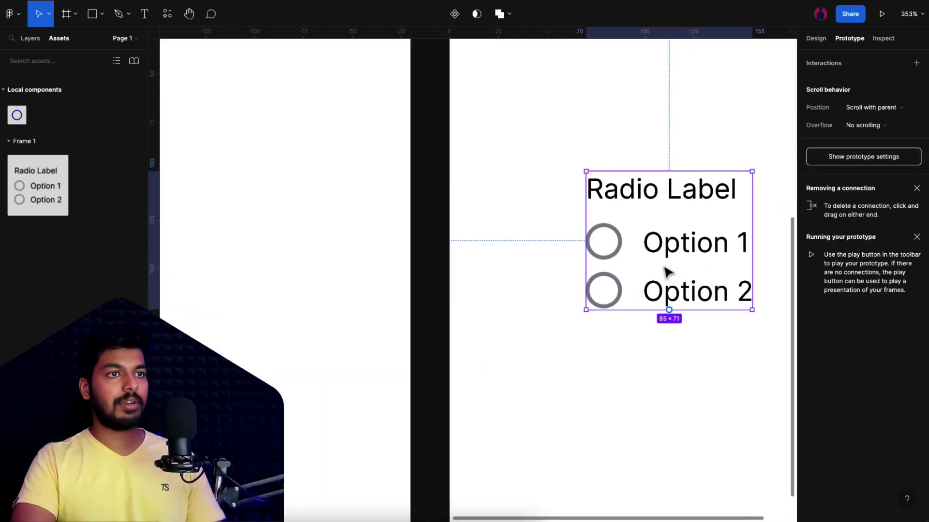
scroll(667, 272, "right", 4)
left_click(814, 40)
left_click_drag(624, 304, 572, 303)
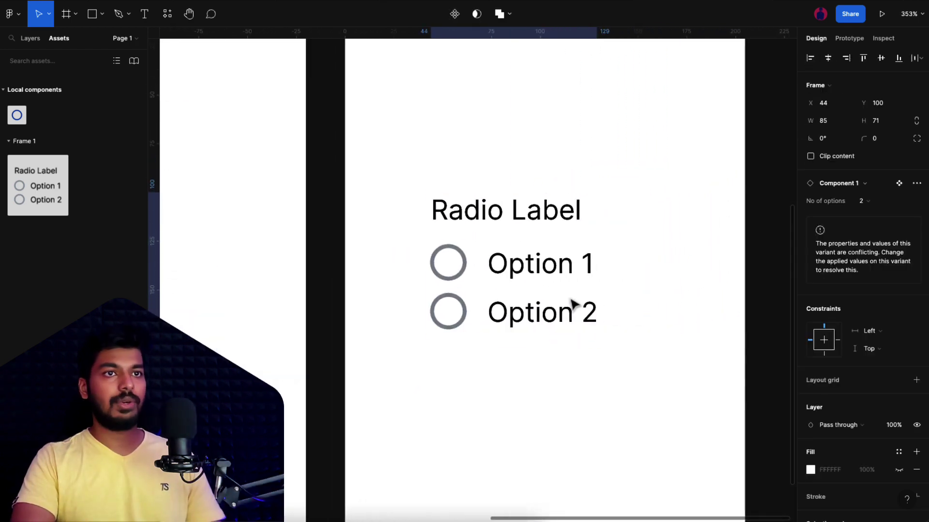
Set the third variant's No of options property to 2 and check the choices offered on the placed instance
left_click(863, 200)
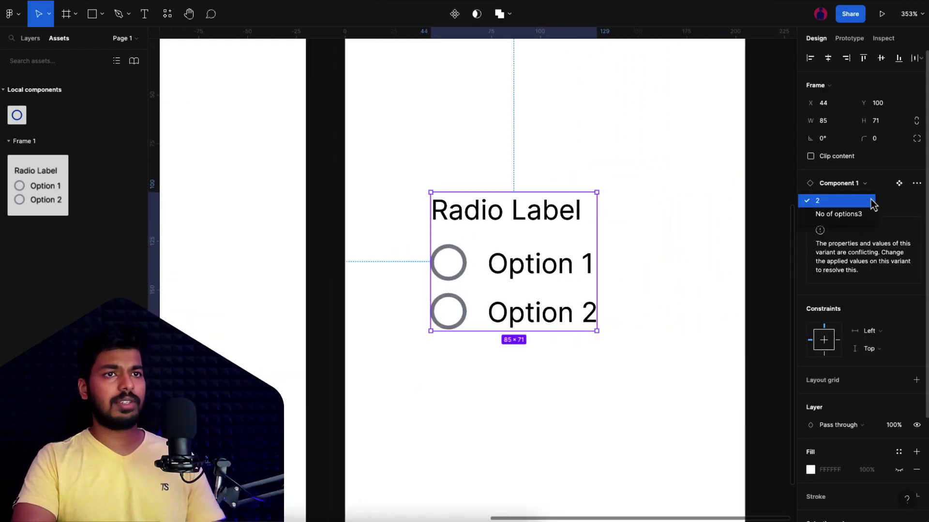
left_click(837, 214)
scroll(675, 255, "down", 5)
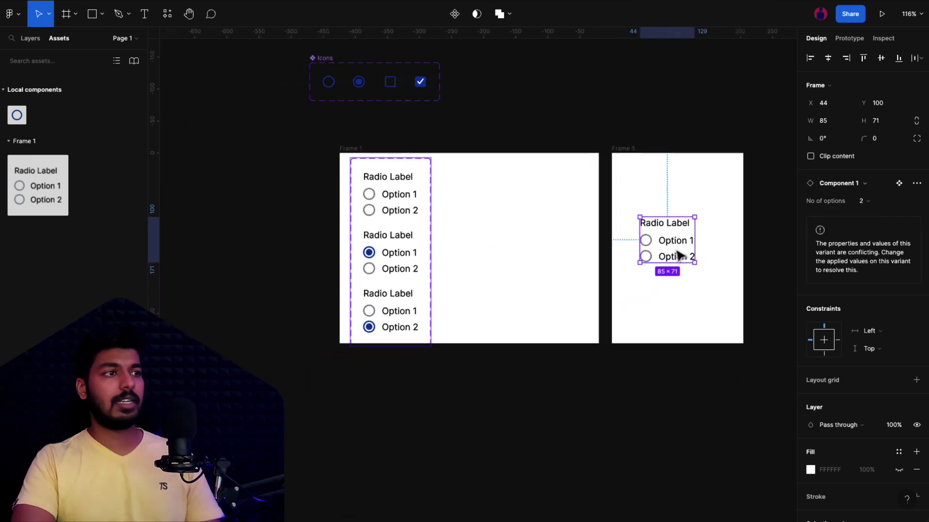
scroll(421, 310, "up", 4)
left_click(421, 310)
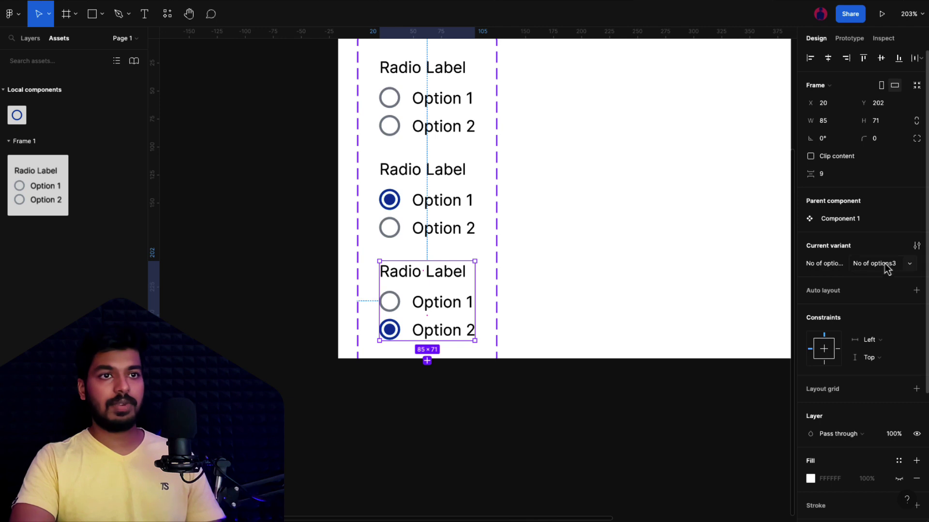
left_click(909, 267)
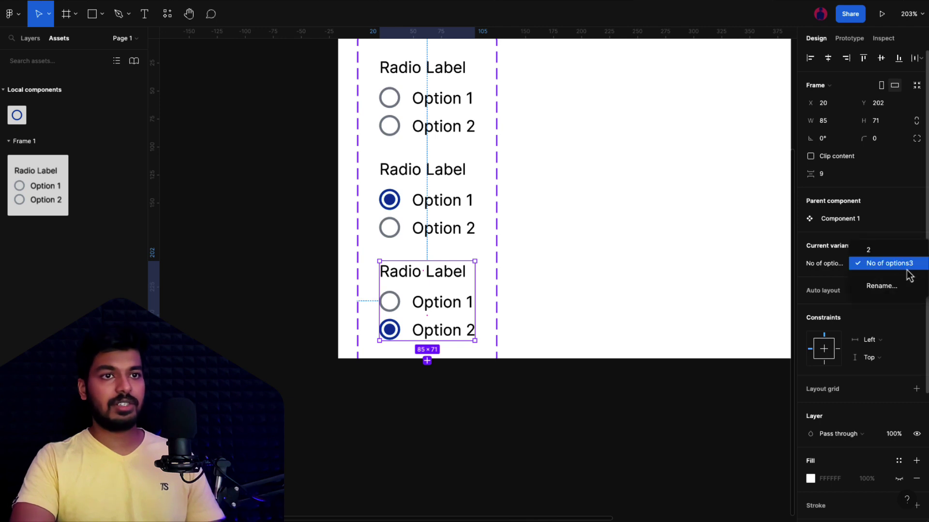
left_click(876, 250)
scroll(472, 228, "right", 10)
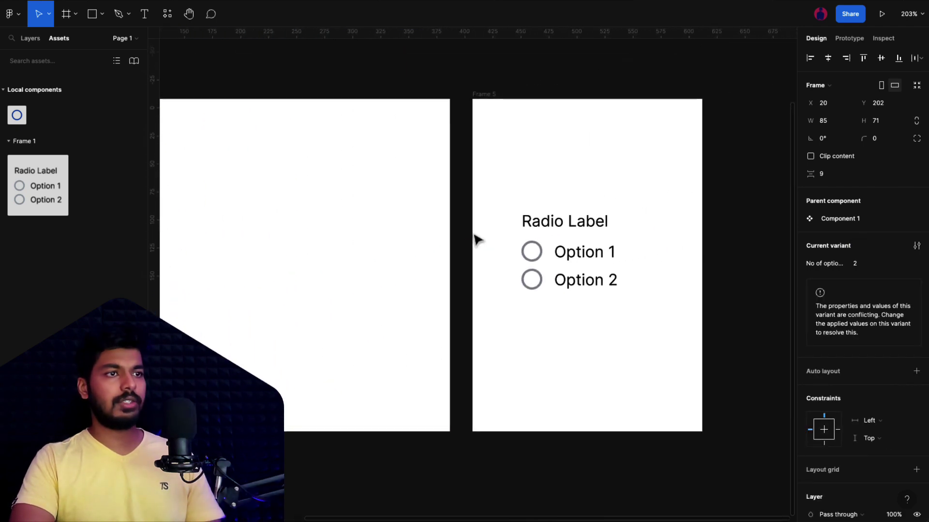
left_click(617, 251)
left_click(862, 207)
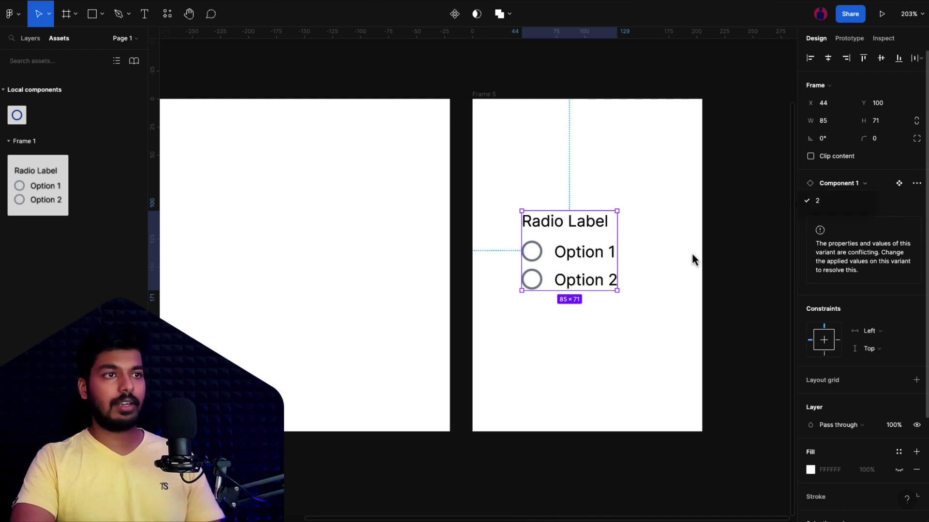
Present the new frame as a prototype and test switching between Option 1 and Option 2
left_click(479, 95)
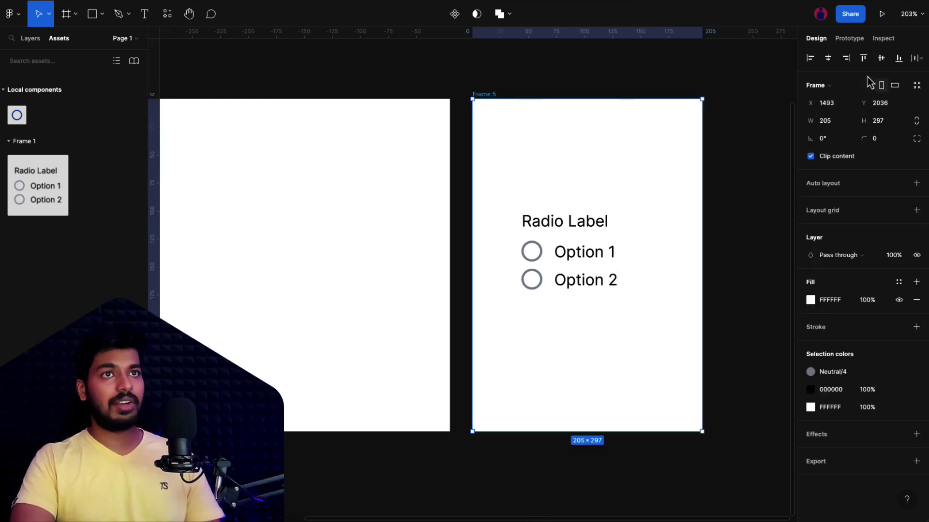
left_click(883, 20)
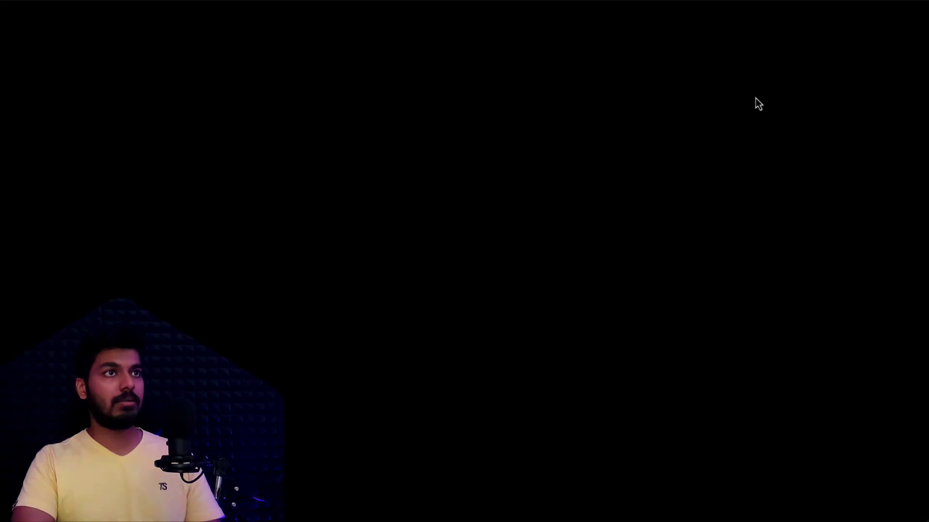
left_click(460, 283)
left_click(458, 259)
left_click(457, 282)
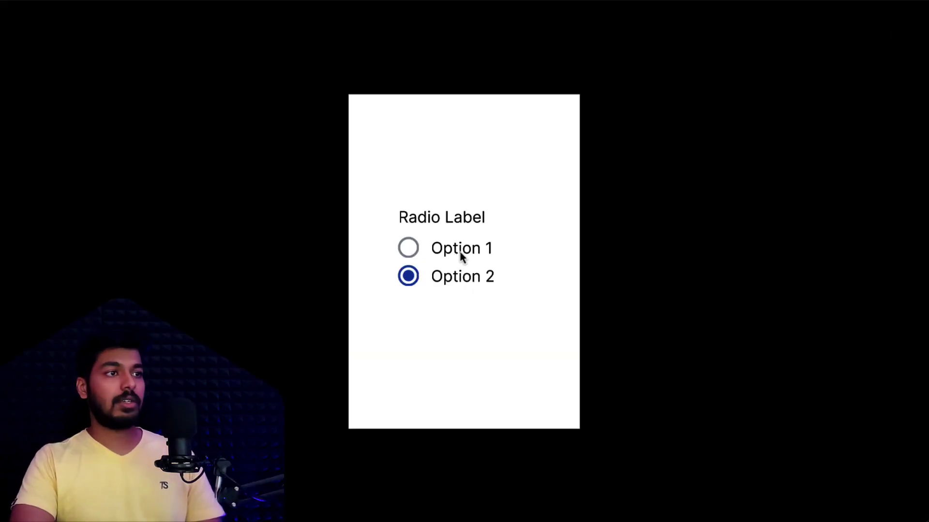
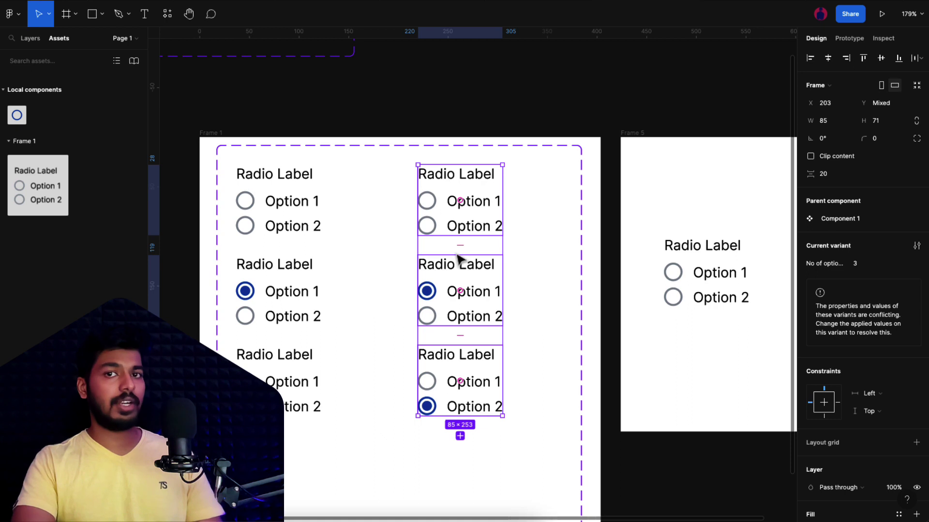
Increase the vertical spacing between the three duplicated variants in the second column to about 60
scroll(484, 242, "down", 2)
left_click(534, 218)
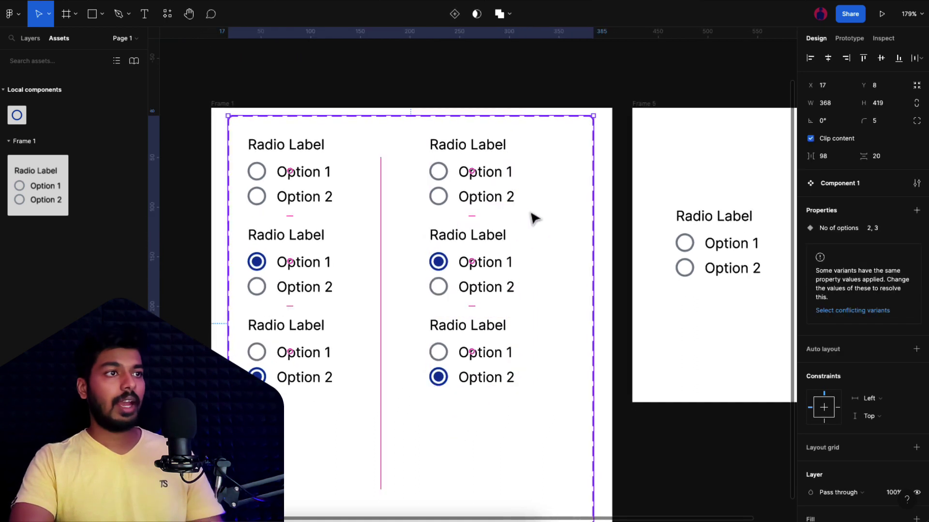
left_click(498, 183)
left_click(494, 266, "shift")
left_click(495, 353, "shift")
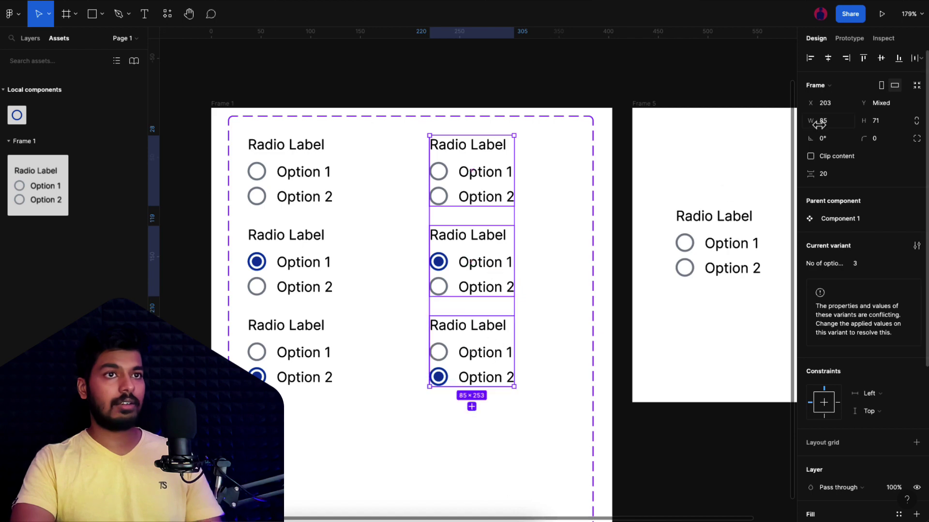
left_click(831, 179)
key("shift+Up")
key("shift+Up")
key("shift+Up")
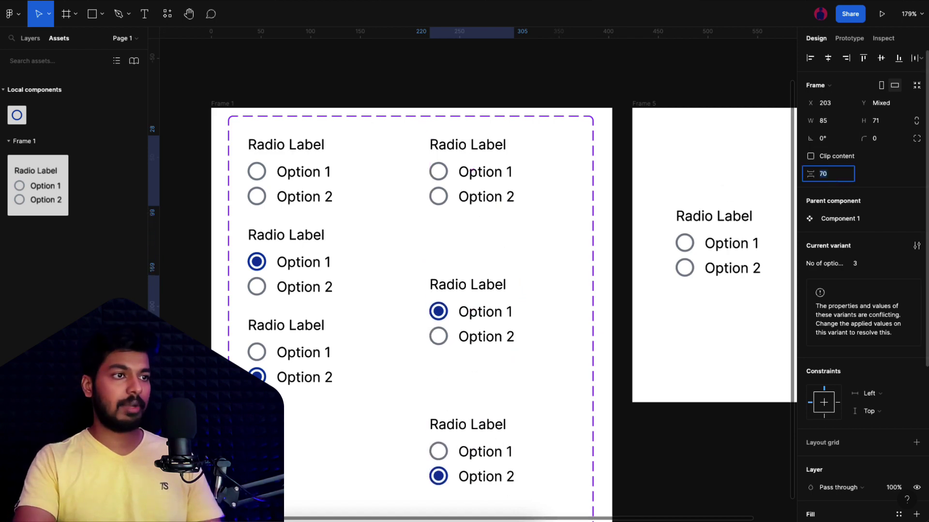
Duplicate the Option 2 row in the second column's first variant and change the copy's text to "Option 3"
left_click(449, 196)
left_click(448, 196)
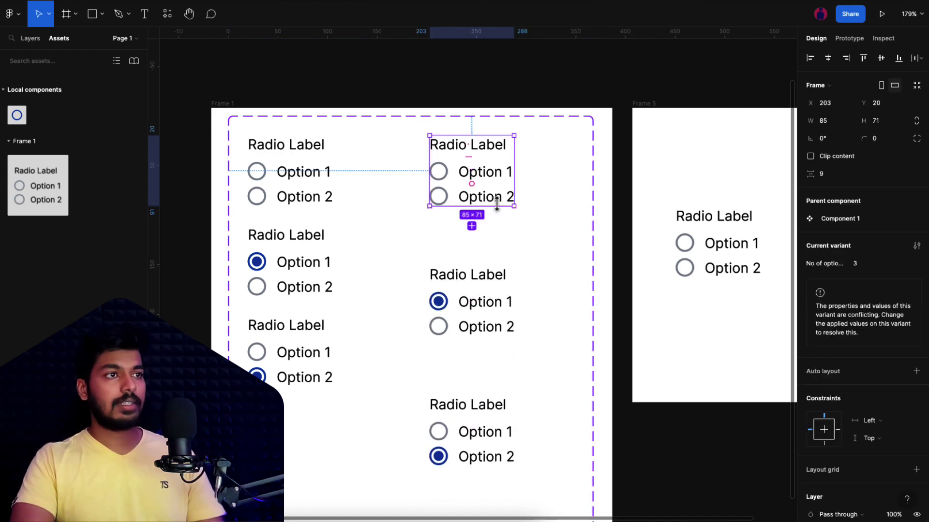
double_click(496, 202)
double_click(494, 203)
key("ctrl+d")
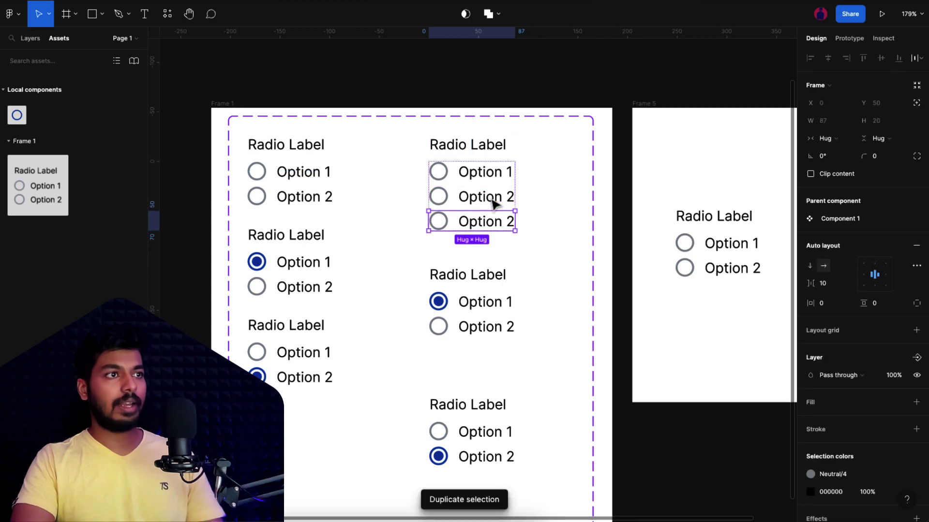
double_click(509, 223)
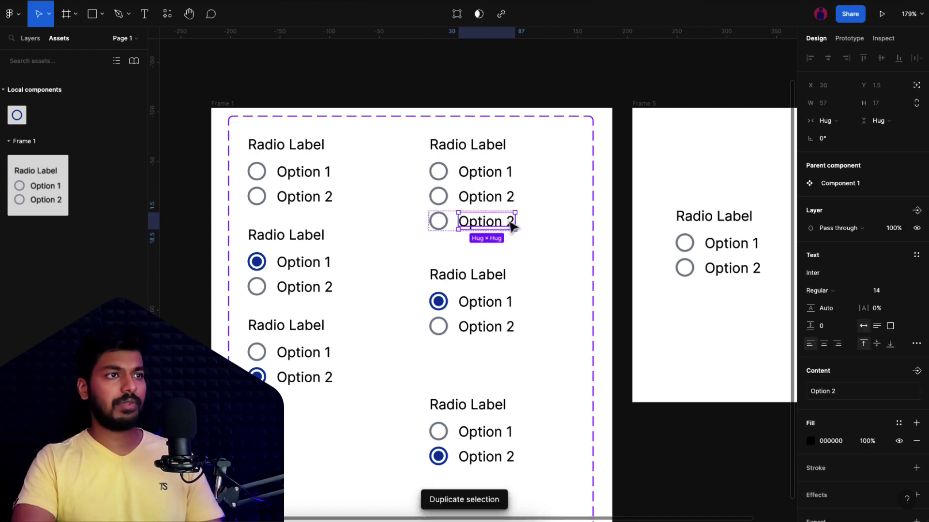
double_click(509, 223)
left_click(505, 221)
key("BackSpace")
key("BackSpace")
type("3")
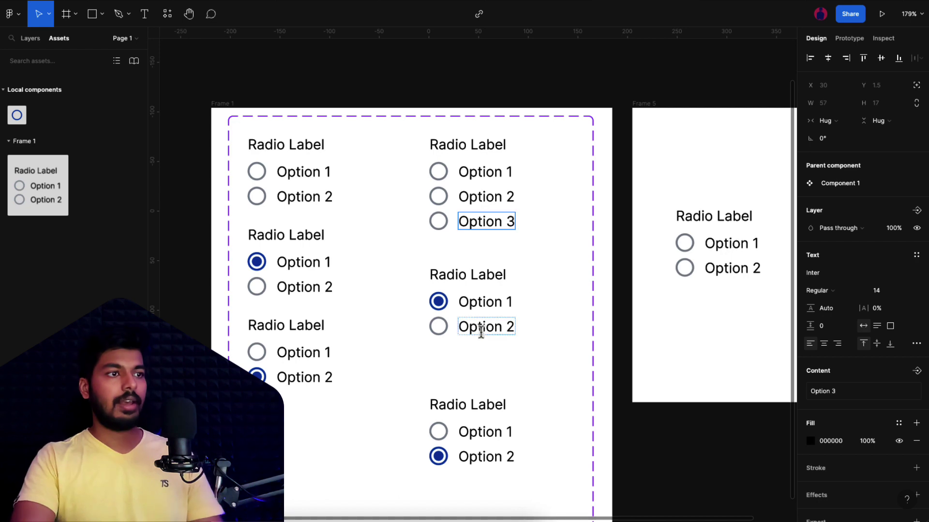
Add a third unselected row labelled "Option 3" to the second and third variants of the second column
left_click(439, 328)
key("Escape")
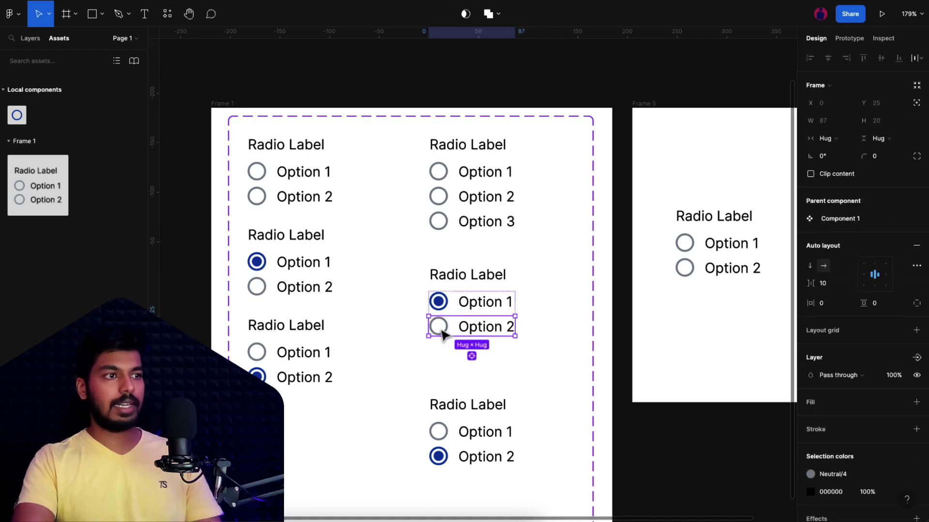
key("ctrl+d")
double_click(508, 352)
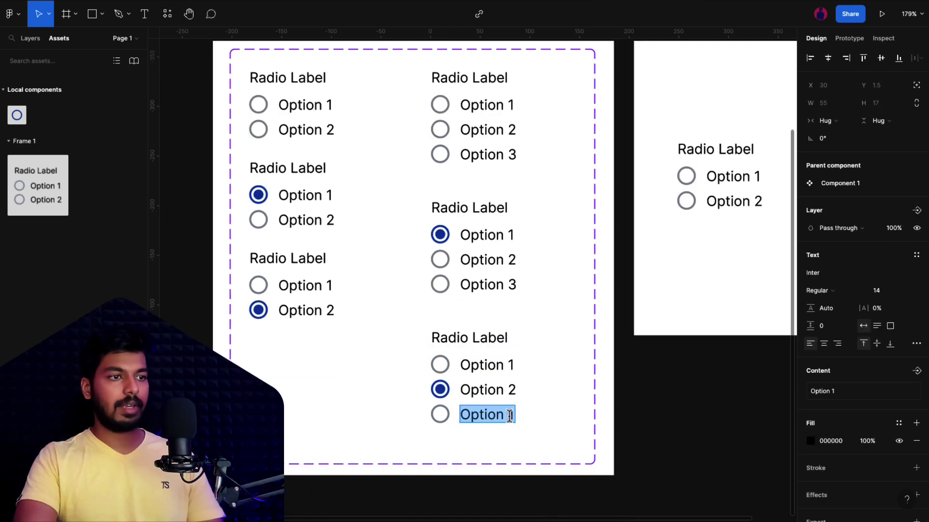
left_click(659, 416)
Tighten the vertical spacing between the three three-option variants in the second column to about 40
left_click(433, 330)
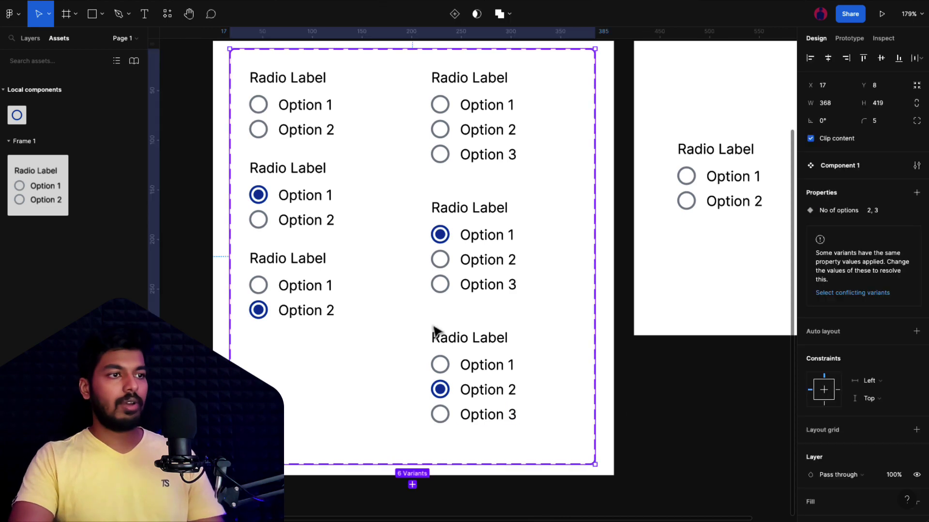
left_click(483, 397)
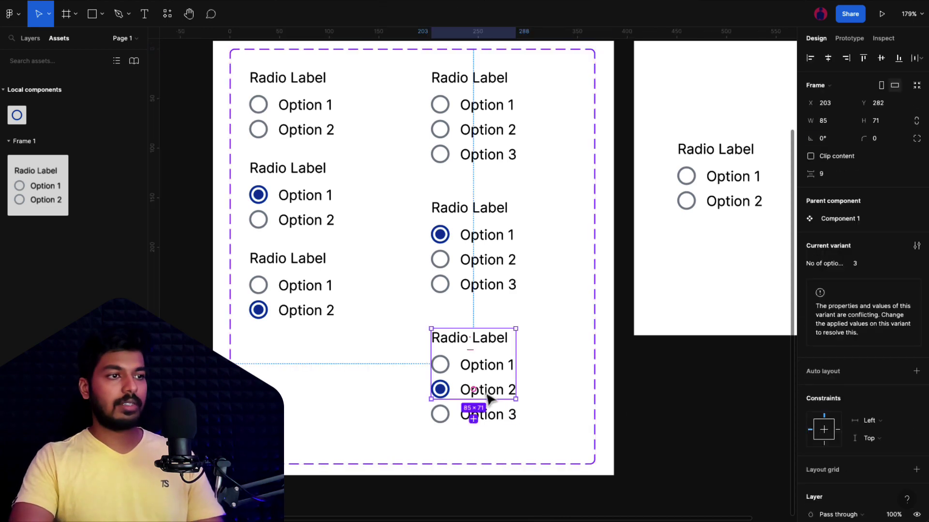
left_click(532, 385)
key("ctrl+alt+t")
left_click(458, 315)
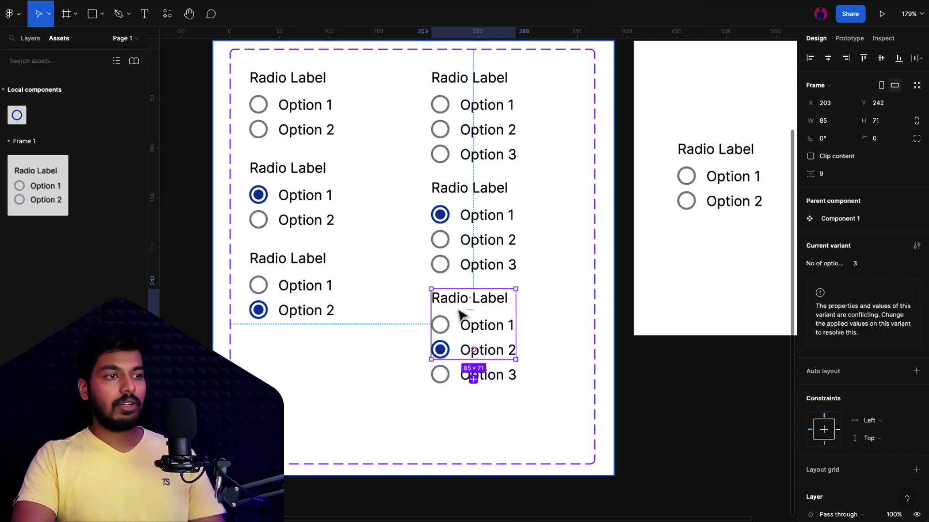
Duplicate the second column's third variant directly below it and extend the component set to a height of about 456 to fit the copy
left_click_drag(459, 315, 477, 438)
left_click(545, 467)
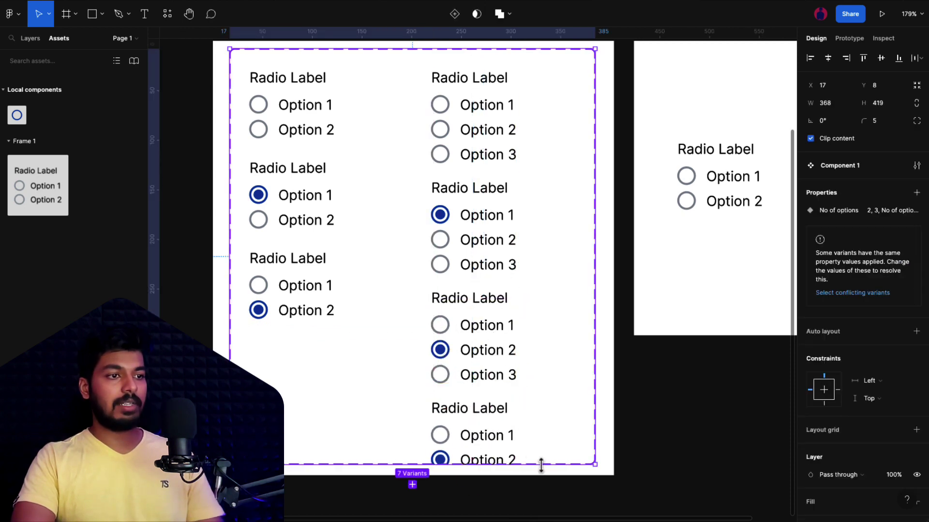
left_click_drag(416, 468, 416, 504)
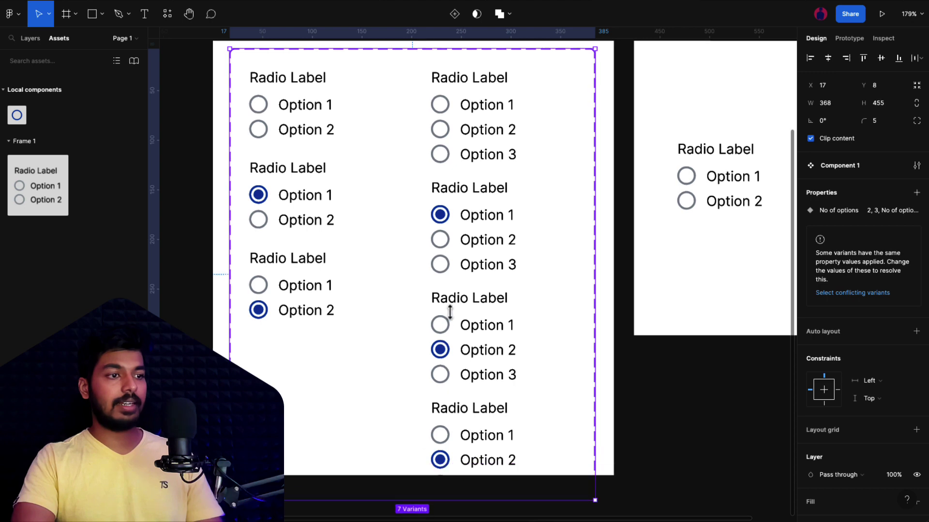
scroll(469, 290, "down", 2)
key("Escape")
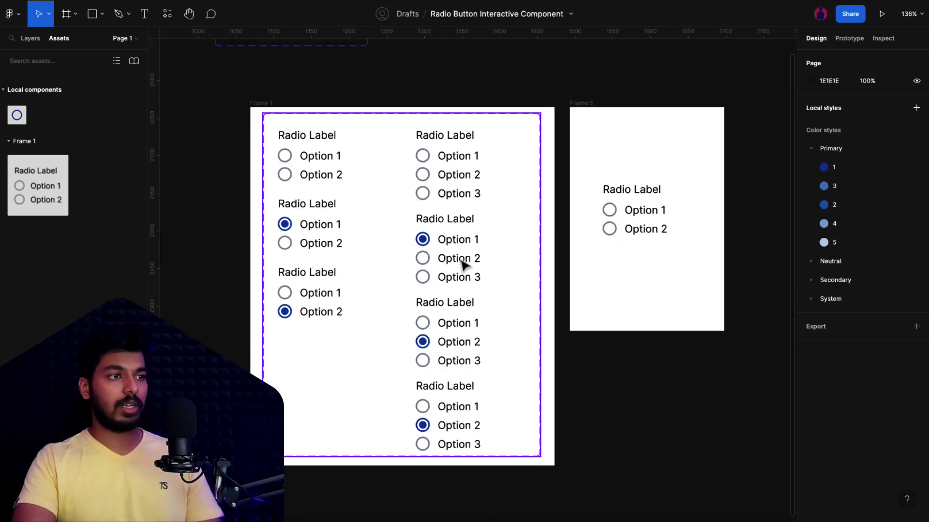
Switch the Option 3 icon in the second column's fourth variant to Radio-On and set its colour style to Primary/1
scroll(459, 355, "down", 1)
scroll(419, 435, "up", 5)
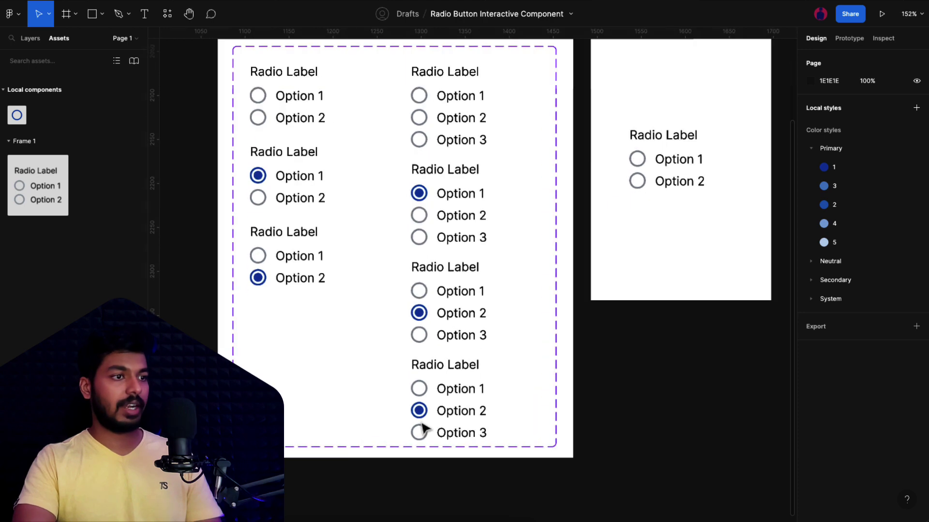
left_click(414, 437)
double_click(415, 437)
double_click(415, 436)
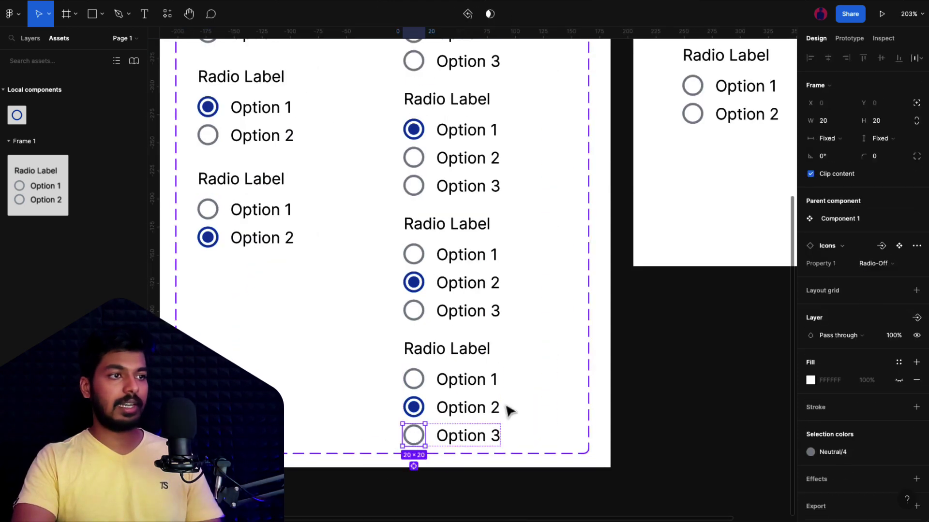
left_click(873, 264)
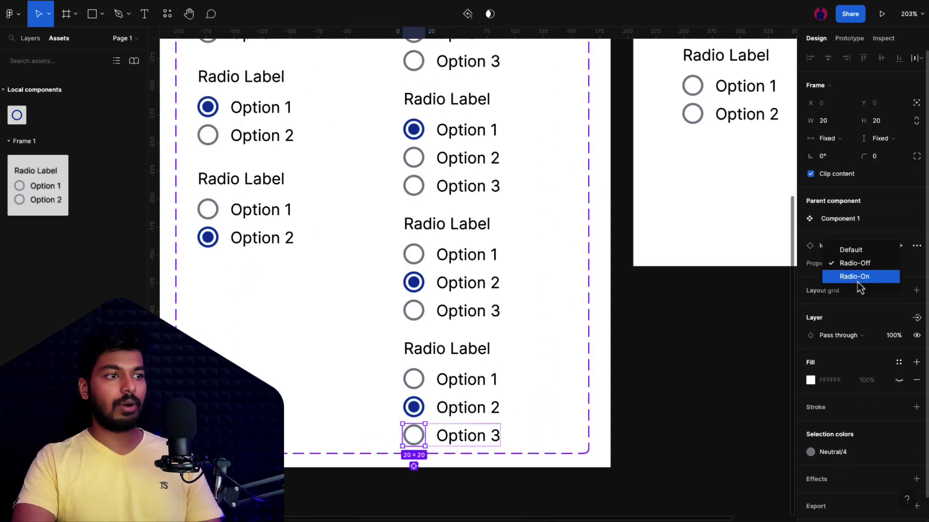
left_click(863, 277)
left_click(824, 454)
scroll(726, 377, "down", 3)
left_click(706, 384)
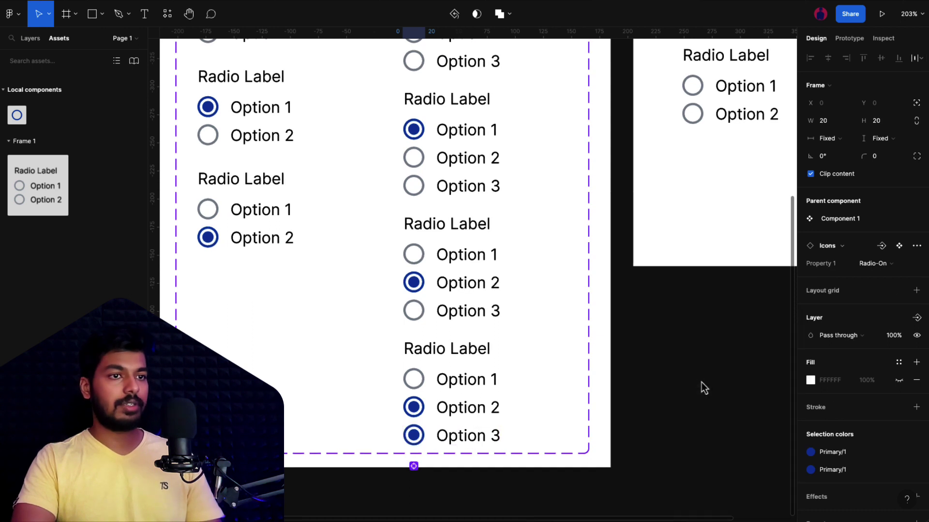
Switch the Option 2 icon in the fourth variant to Radio-Off and set its colour style to Neutral/4
left_click(468, 411)
double_click(414, 407)
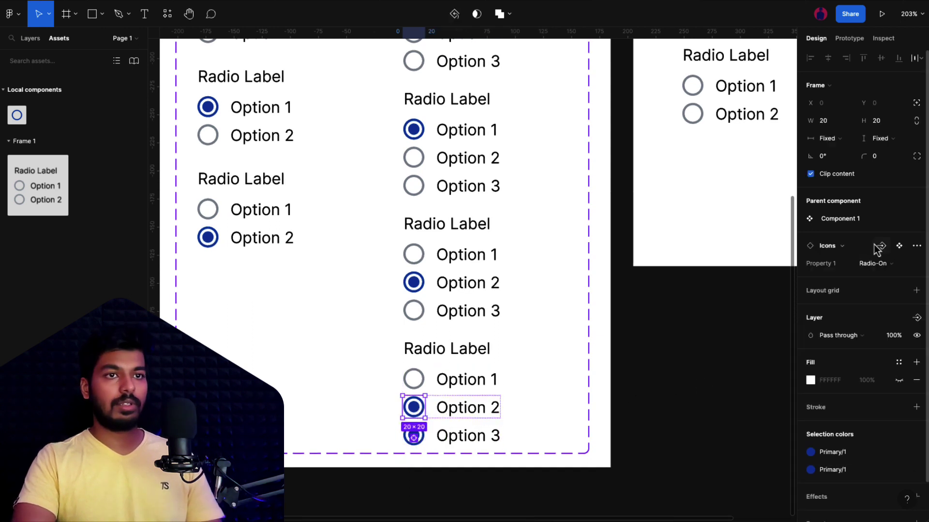
left_click(873, 264)
left_click(854, 249)
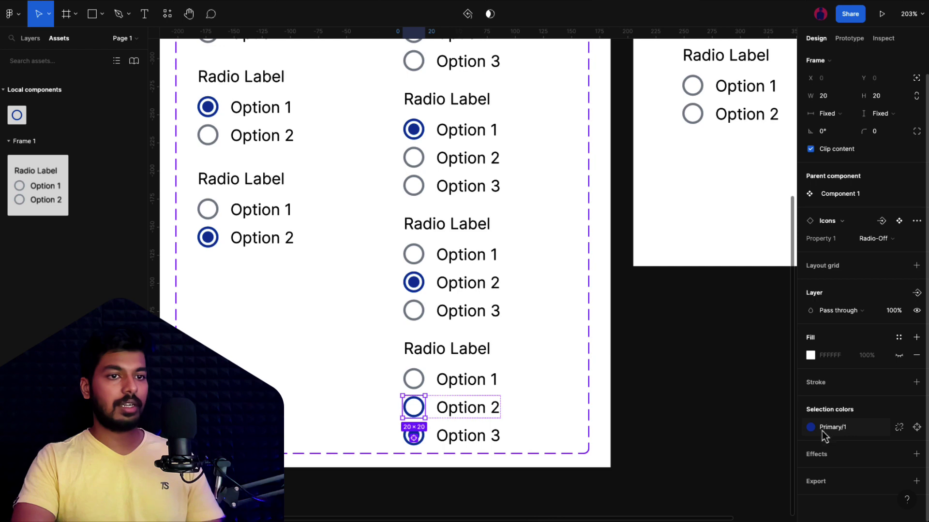
left_click(825, 431)
scroll(723, 450, "down", 3)
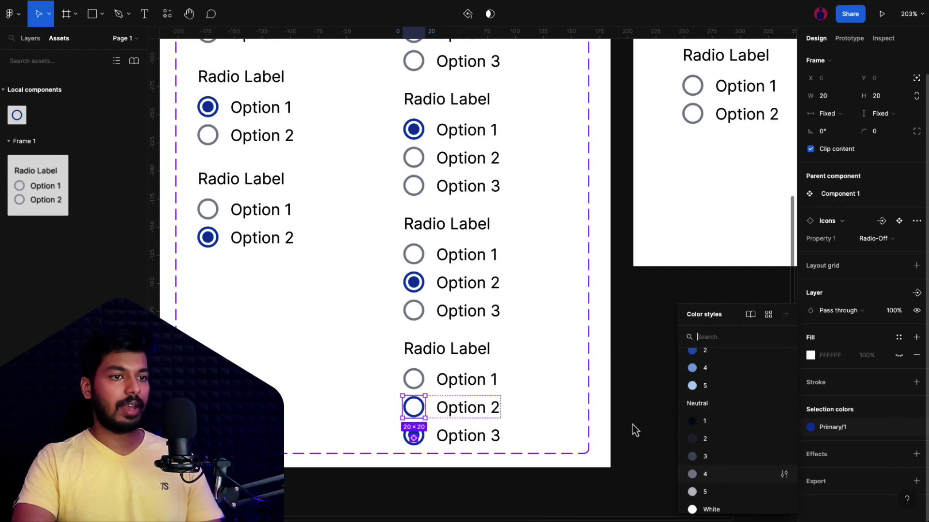
key("Escape")
key("Escape")
key("Escape")
scroll(673, 379, "down", 3)
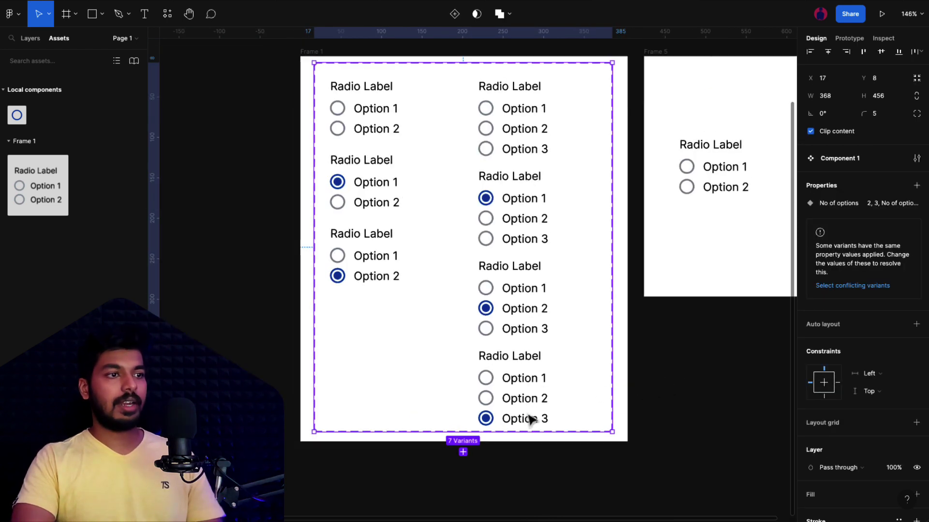
Set the fourth variant's "No of options" property to 3
left_click(516, 399)
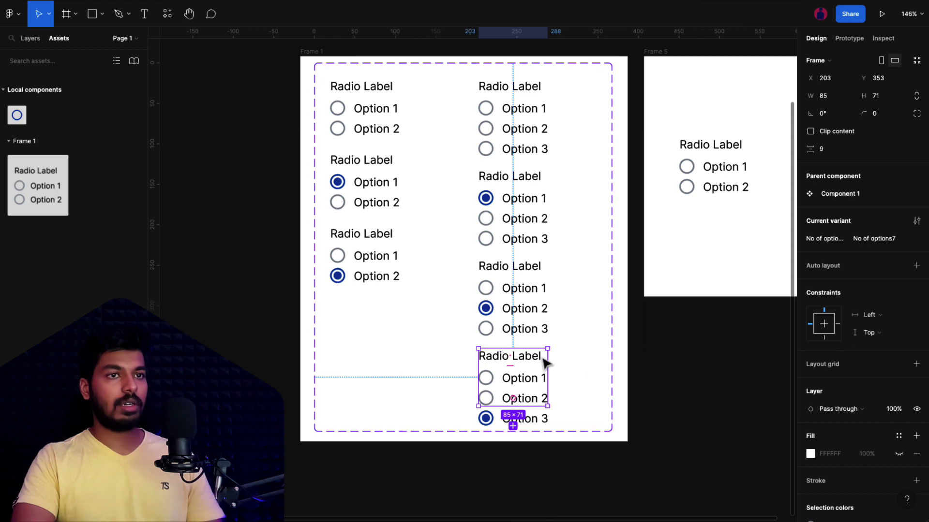
left_click(911, 240)
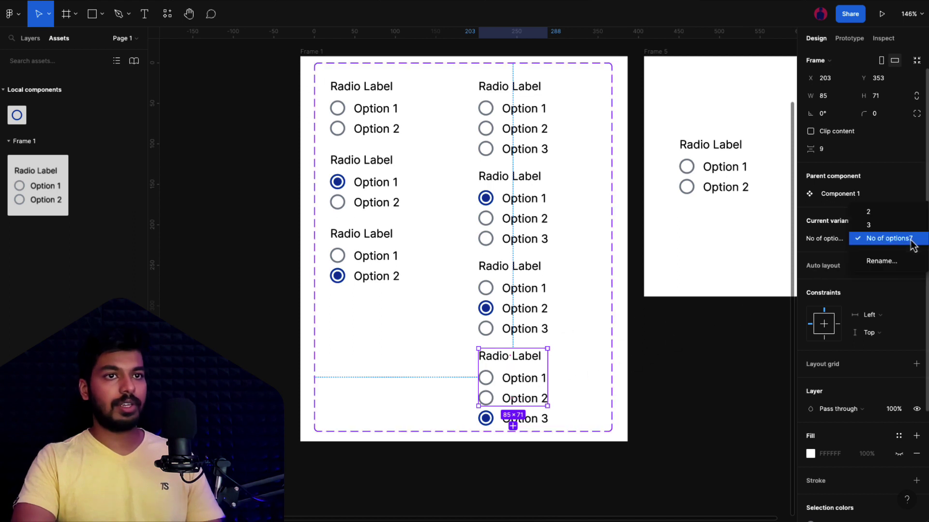
left_click(694, 357)
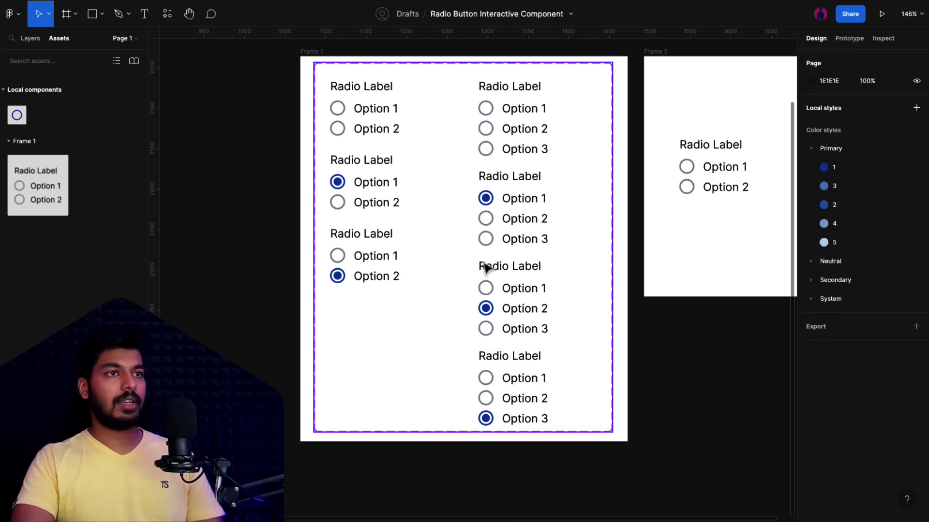
Try the "No of options" values 3 and 2 on the radio instance in Frame 5 and leave it at 3
scroll(486, 265, "right", 3)
scroll(631, 211, "up", 5, "ctrl")
left_click(590, 219)
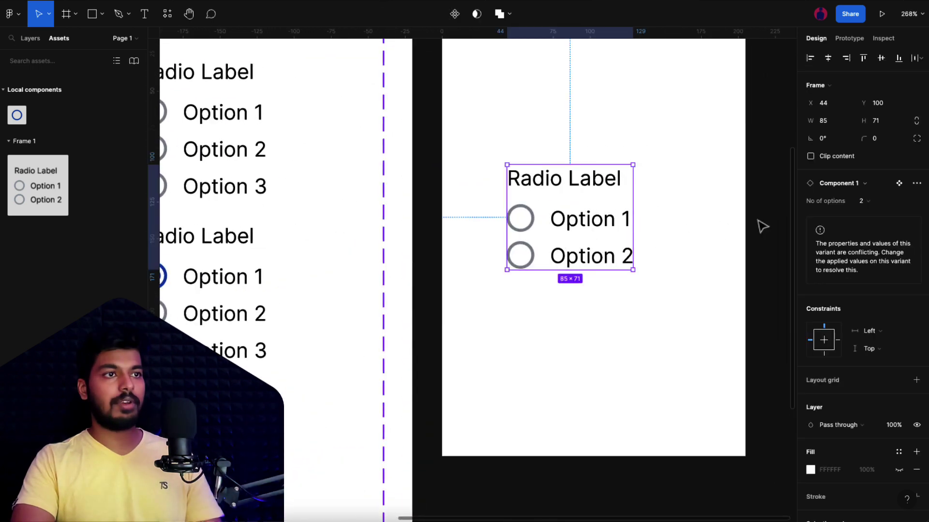
scroll(762, 226, "right", 2)
left_click(868, 201)
left_click(850, 214)
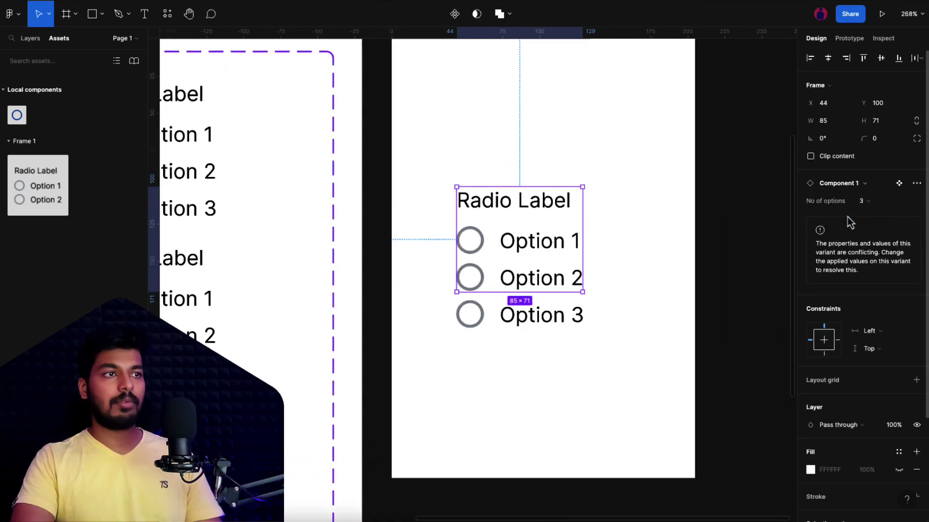
left_click(865, 201)
left_click(837, 186)
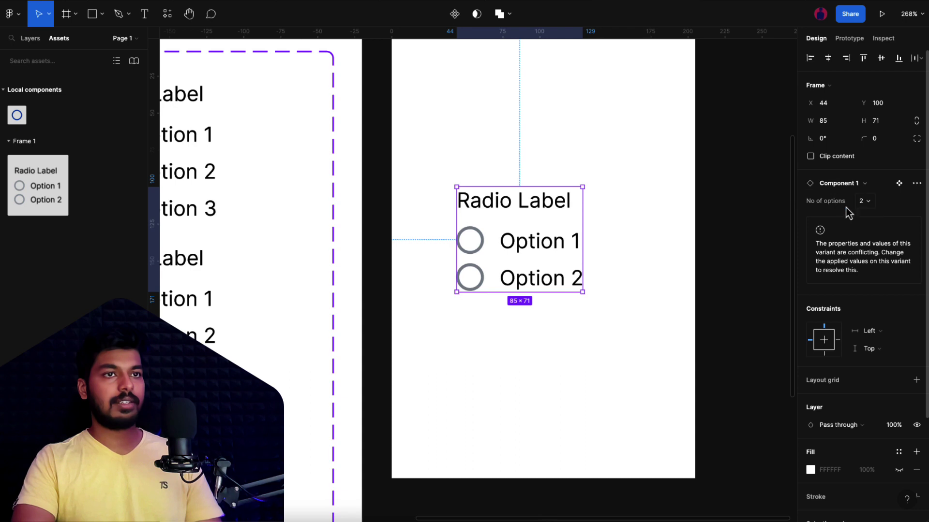
key("ctrl+z")
left_click(679, 257)
scroll(563, 104, "up", 1)
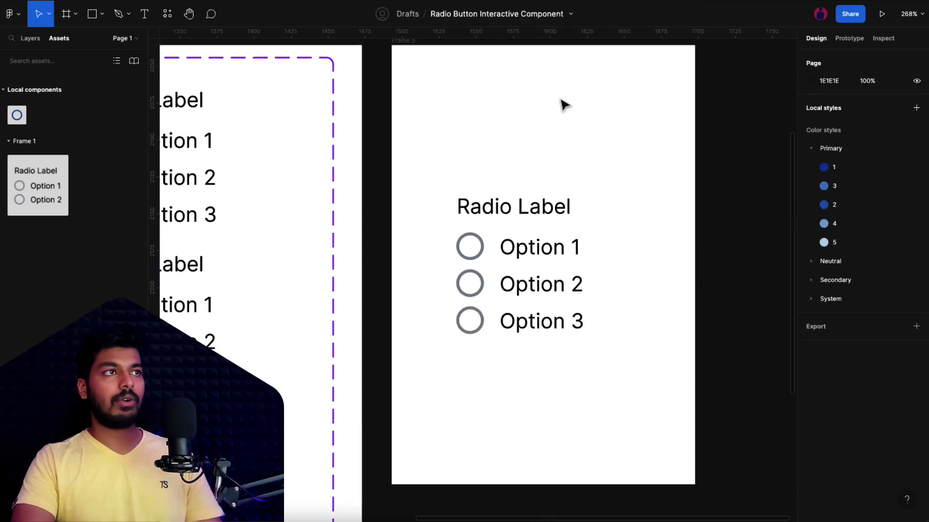
Redirect the click interaction of the Option 3 row in the second column's first variant to the fourth variant
left_click(433, 232)
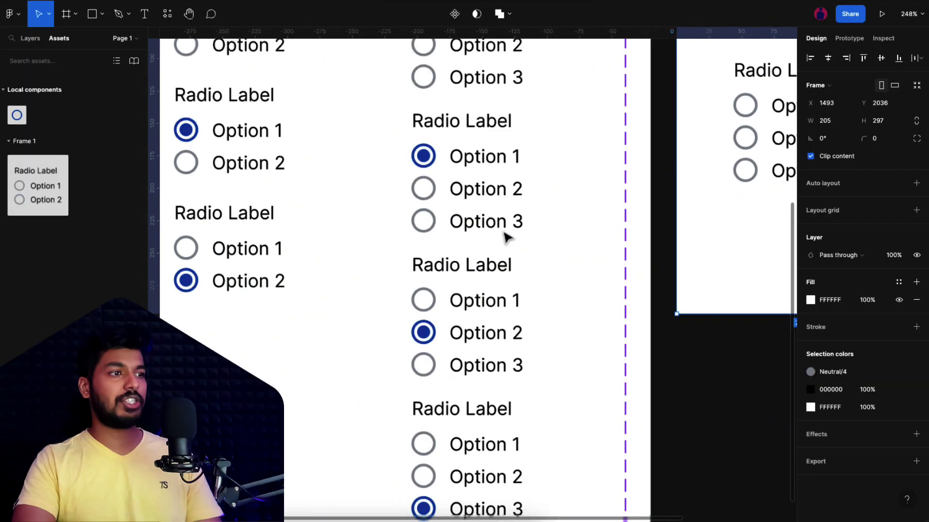
key("shift+1")
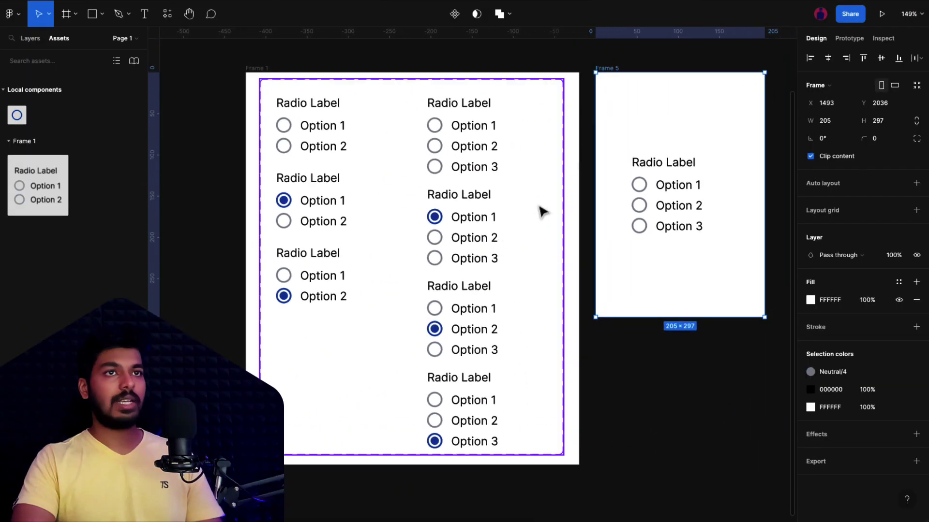
left_click(851, 39)
left_click(481, 409)
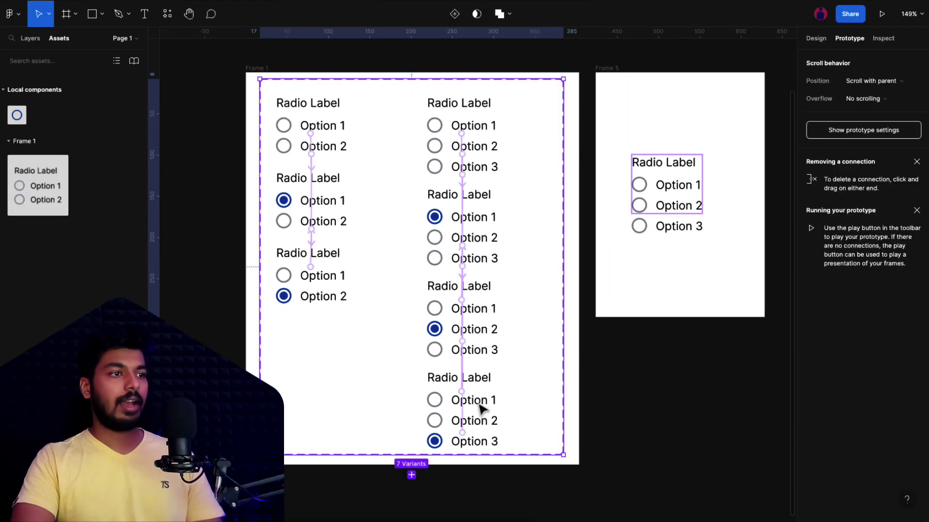
scroll(478, 364, "up", 5)
left_click(479, 353)
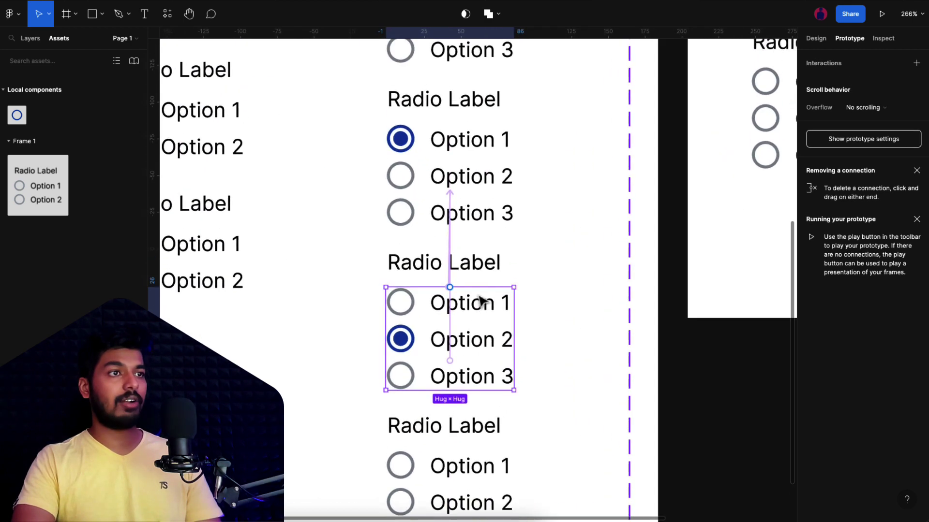
scroll(481, 301, "down", 3)
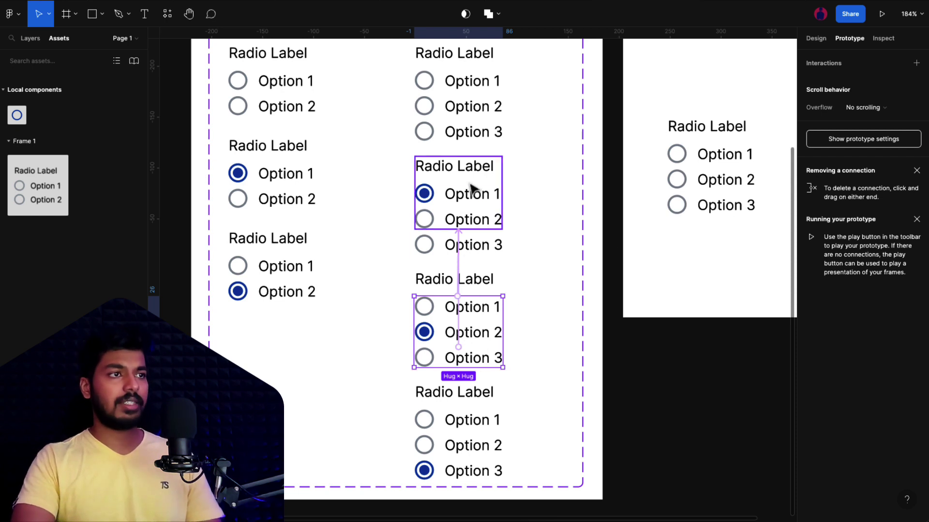
left_click(472, 141)
left_click(475, 141)
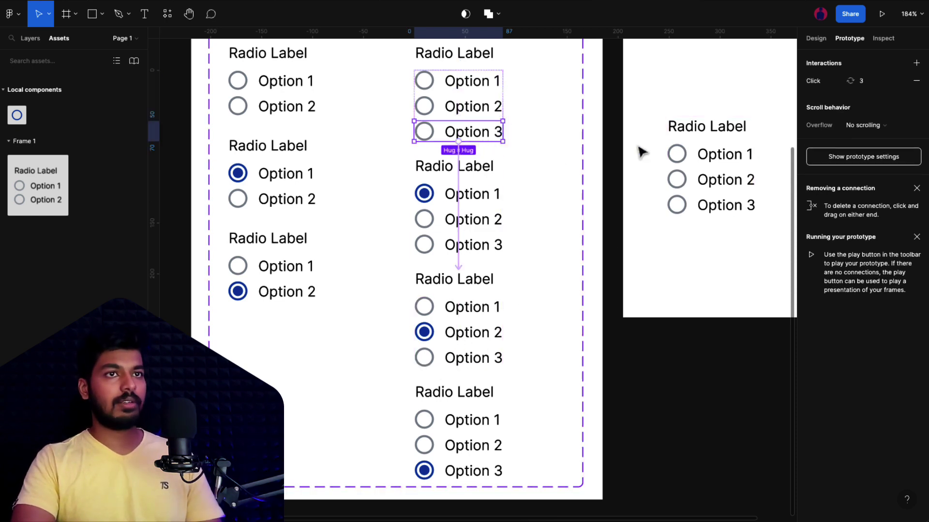
left_click_drag(458, 141, 493, 459)
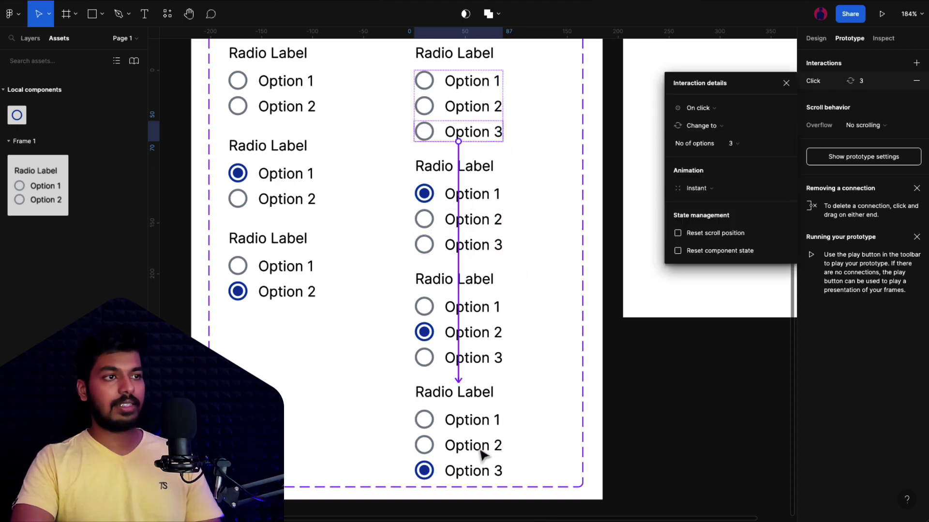
Redirect the click interaction of the second variant's Option 3 row to the fourth variant
left_click(476, 246)
left_click(476, 248)
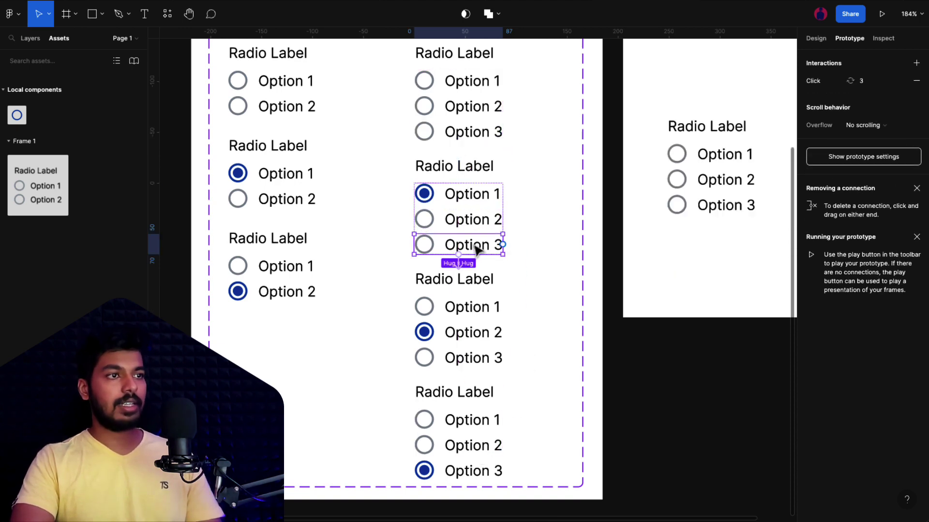
left_click_drag(458, 255, 478, 420)
Connect the third variant's Option 3 row to the fourth variant with an instant on-click Change to interaction
left_click(487, 354)
left_click(475, 357)
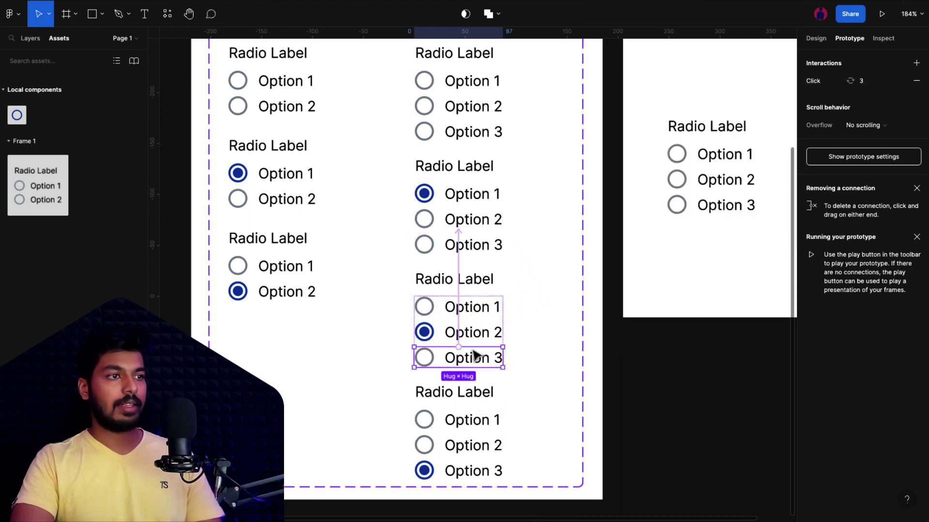
left_click(459, 335)
left_click_drag(462, 333, 495, 438)
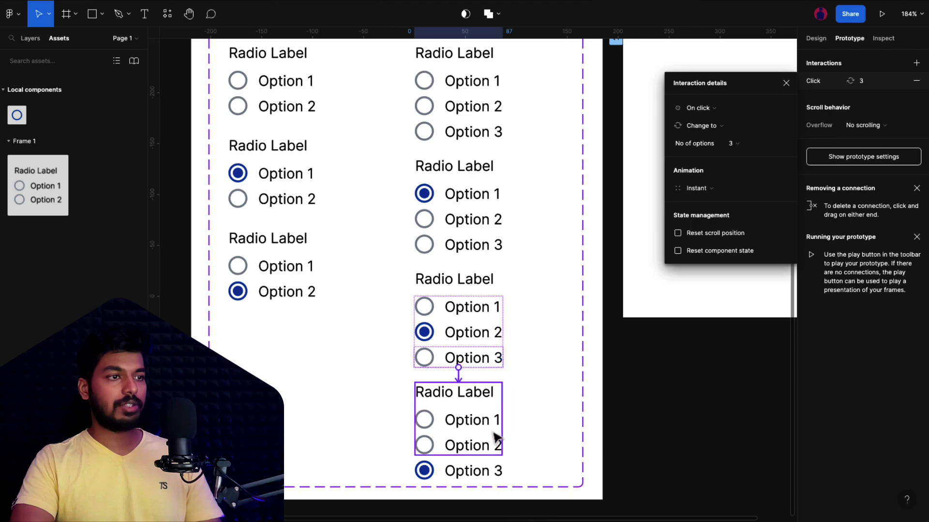
Present the three-option frame as a prototype, test switching between its options, and return to the editor
left_click(475, 454)
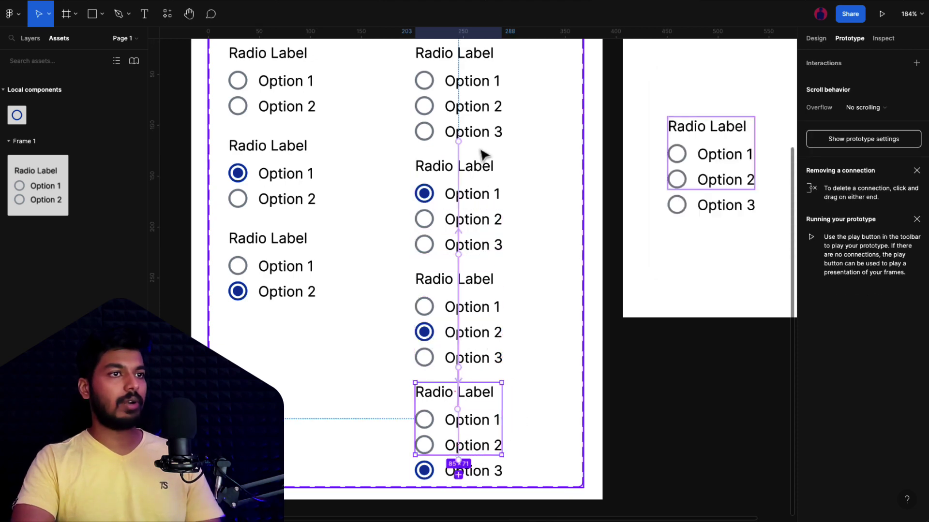
key("ctrl+alt+Return")
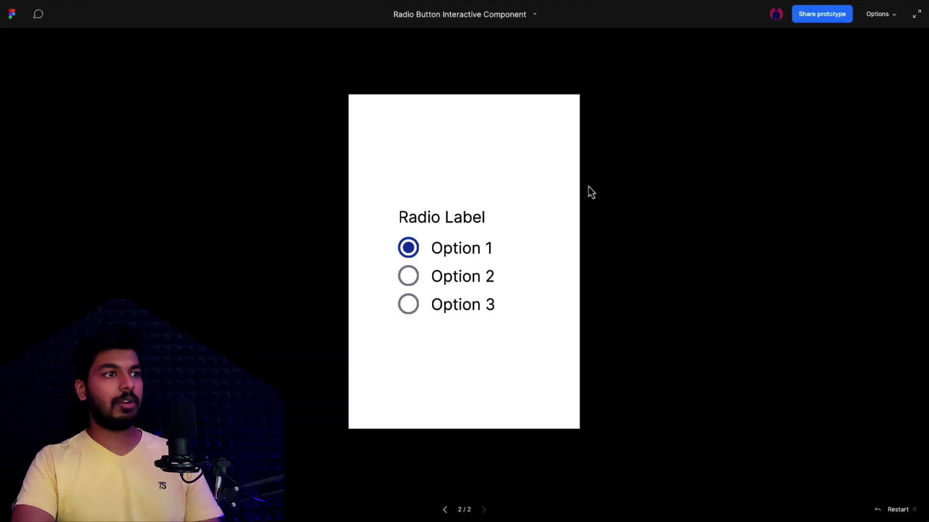
left_click(452, 283)
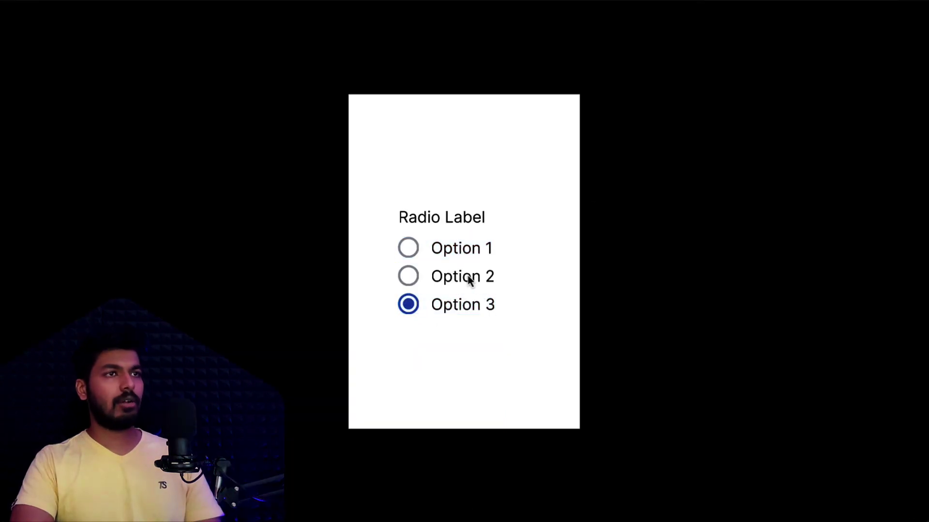
key("Escape")
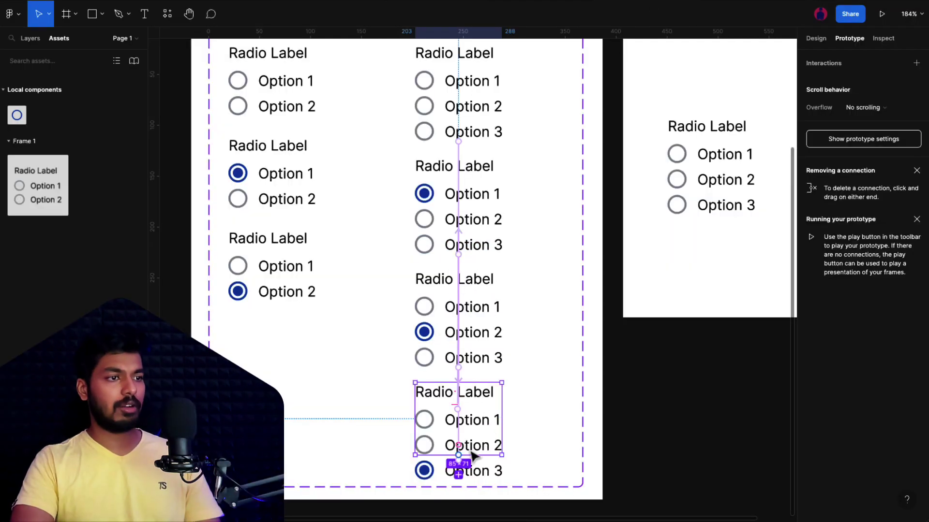
Connect the Option 2 row of the fourth three-option variant to the third variant with an instant on-click Change to interaction
double_click(473, 446)
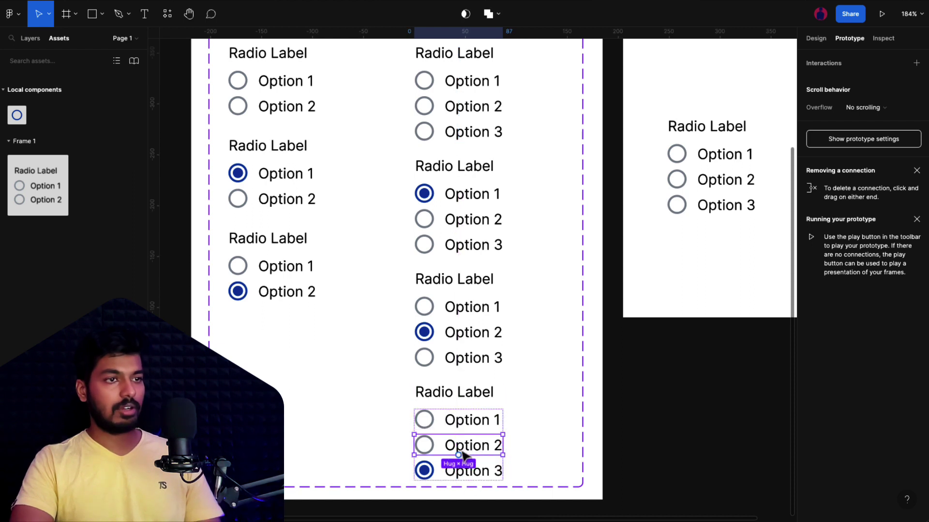
mouse_move(462, 443)
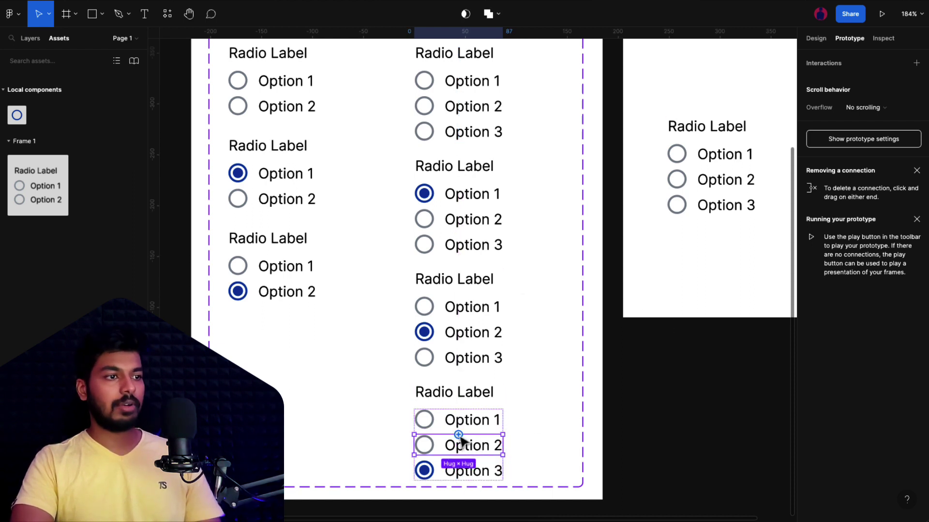
left_click_drag(461, 436, 475, 307)
Present the three-option frame as a prototype, test switching between all three options, and return to the editor
key("ctrl+alt+Return")
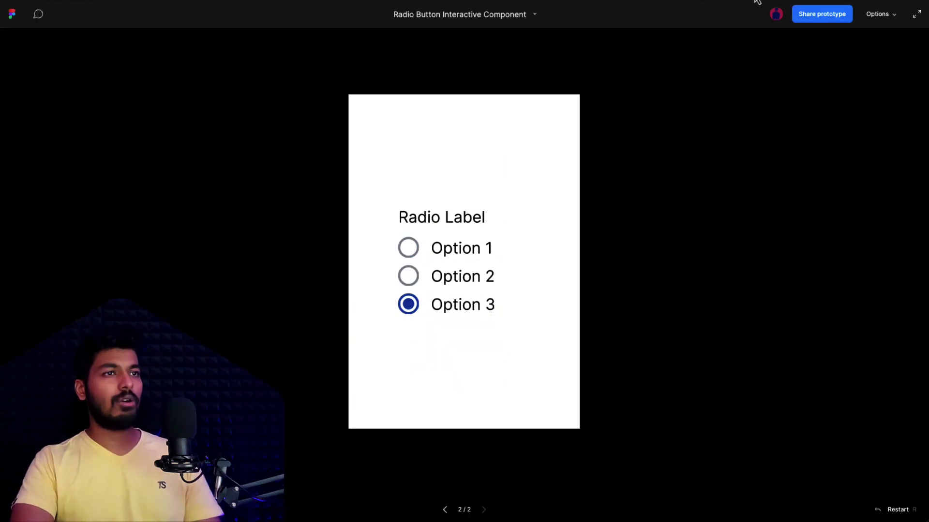
left_click(466, 281)
left_click(463, 256)
left_click(453, 285)
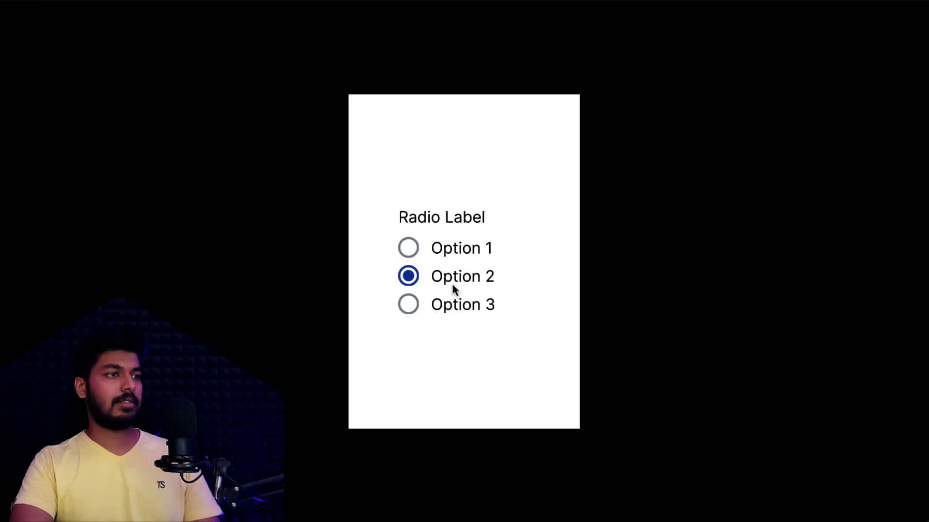
left_click(448, 253)
left_click(455, 280)
left_click(440, 306)
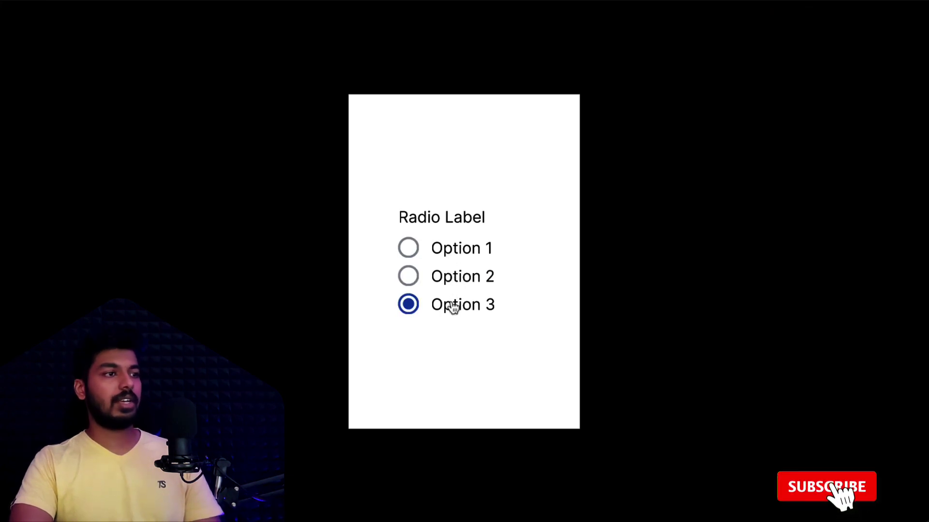
left_click(460, 254)
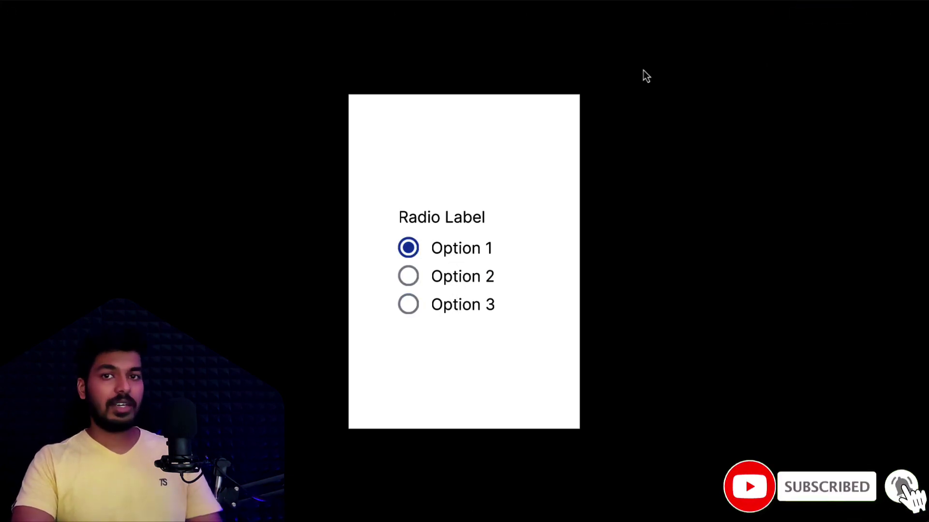
left_click(648, 1)
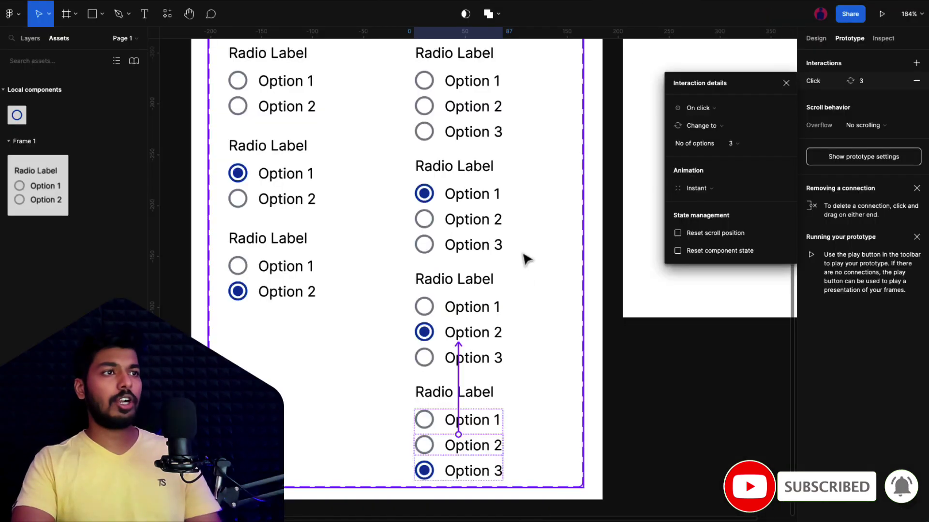
Inspect the design properties of the three-option radio instance in Frame 5
left_click(604, 271)
left_click(707, 194)
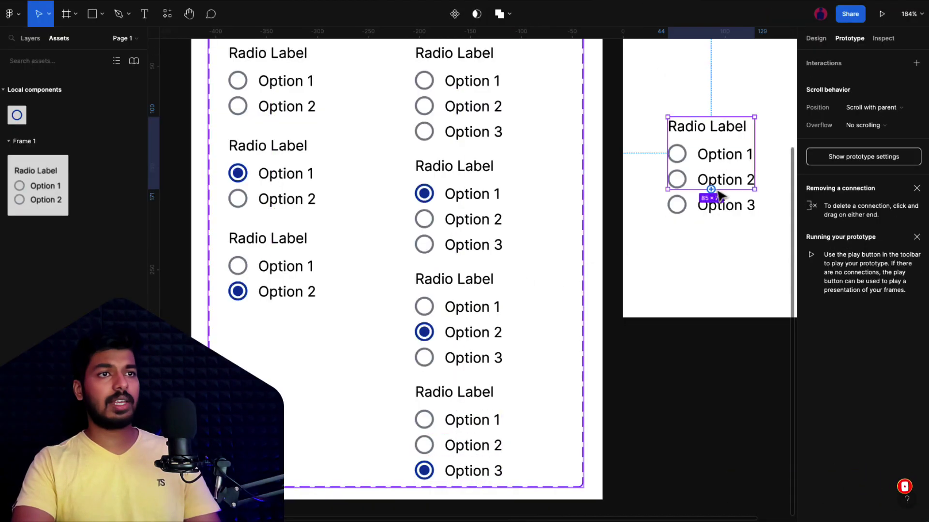
scroll(719, 193, "right", 5)
left_click(815, 38)
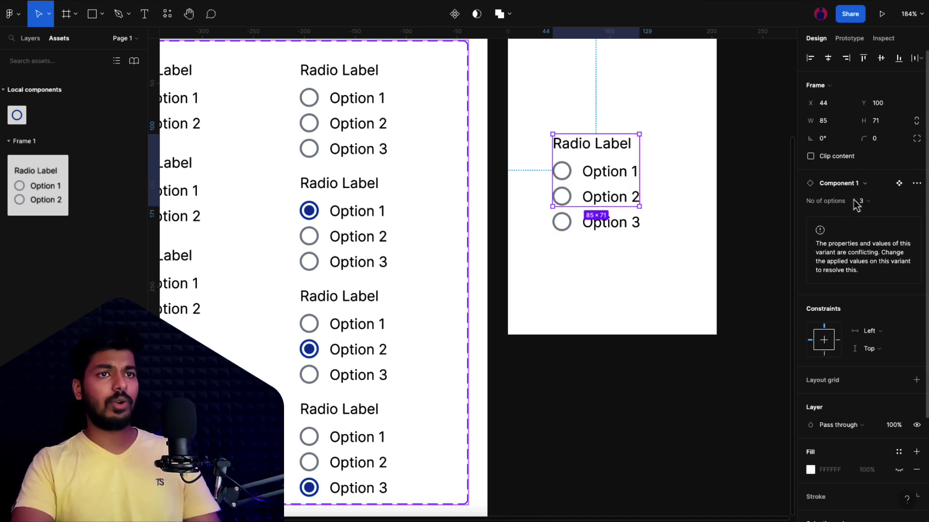
Add a variant property named Selected Option with the value 0 to the radio component set
scroll(611, 261, "down", 2)
scroll(611, 261, "left", 4)
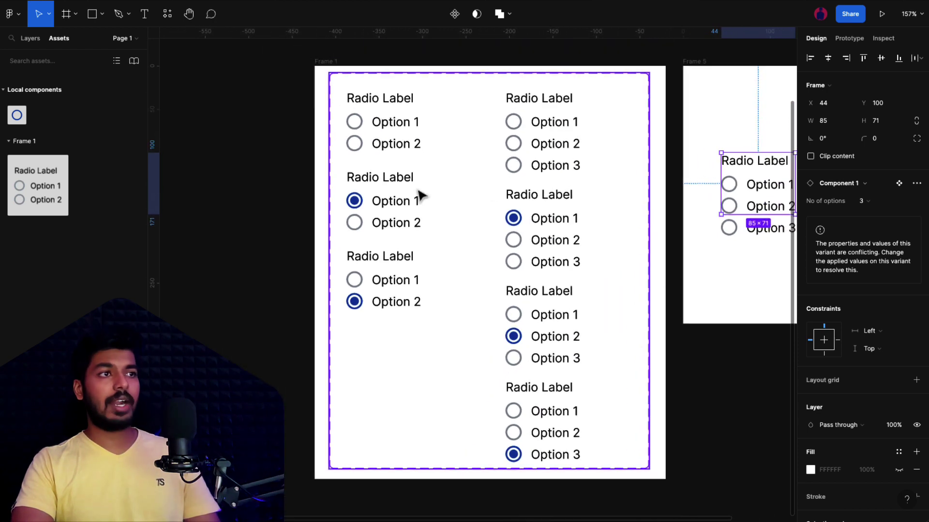
left_click(448, 165)
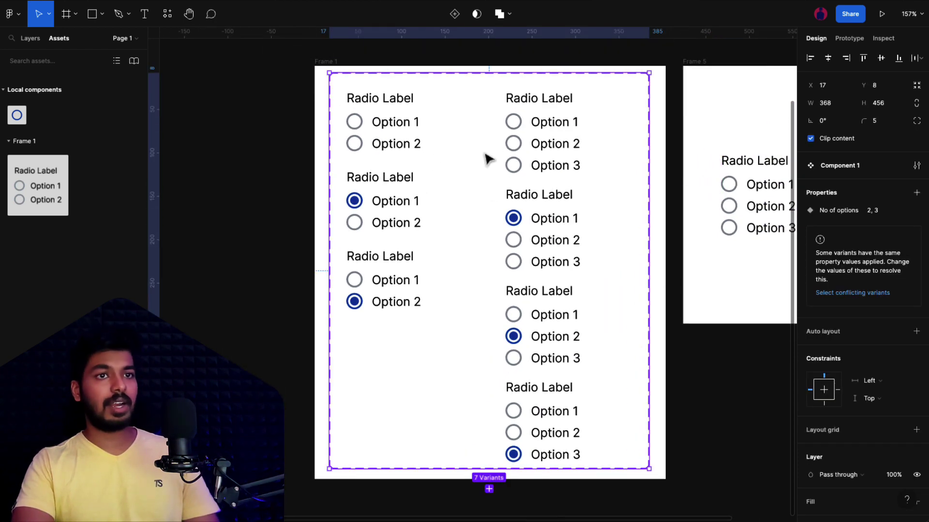
left_click(916, 194)
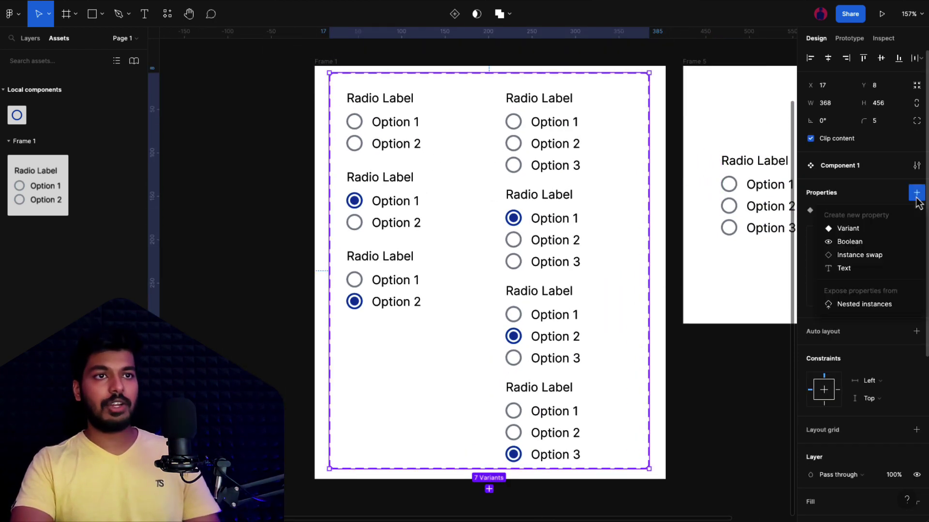
left_click(859, 229)
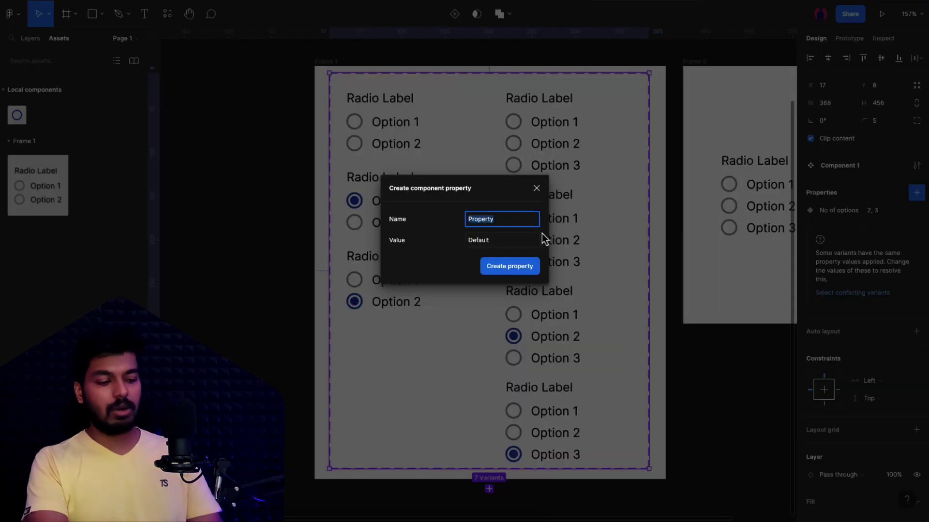
type("Selected Option")
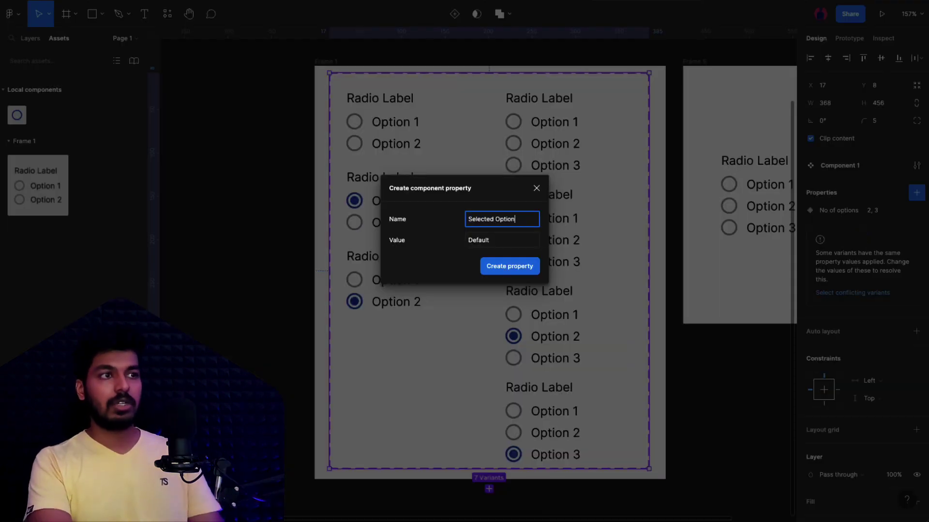
left_click(491, 244)
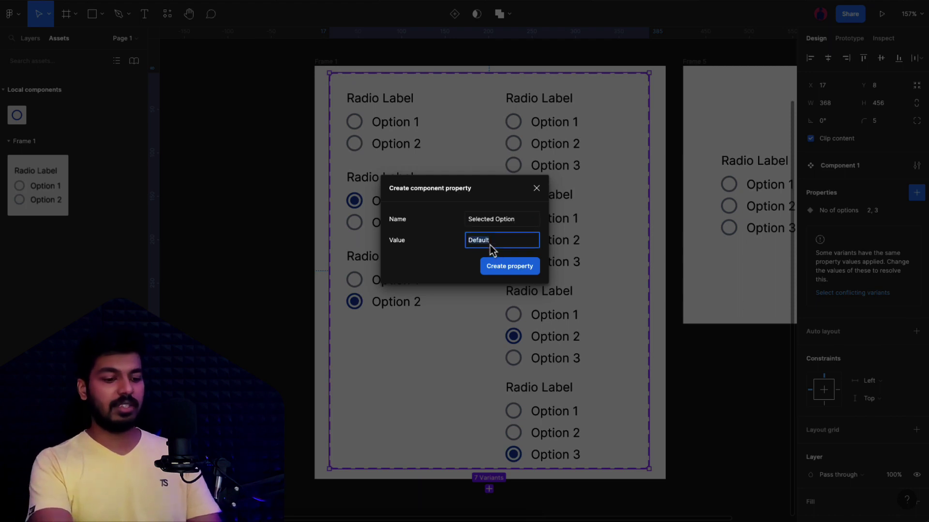
left_click(511, 266)
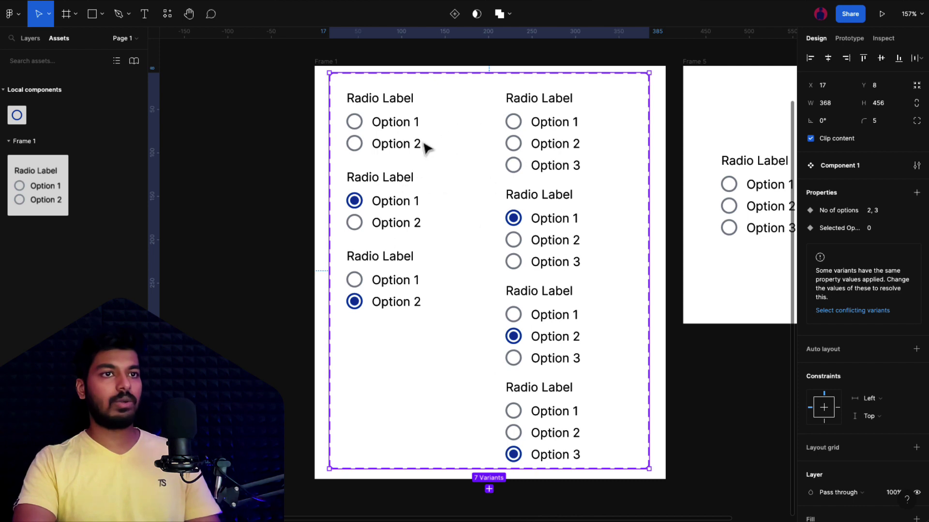
In the two-option column, set Selected Option to 1 for the second variant and 2 for the third
left_click(389, 141)
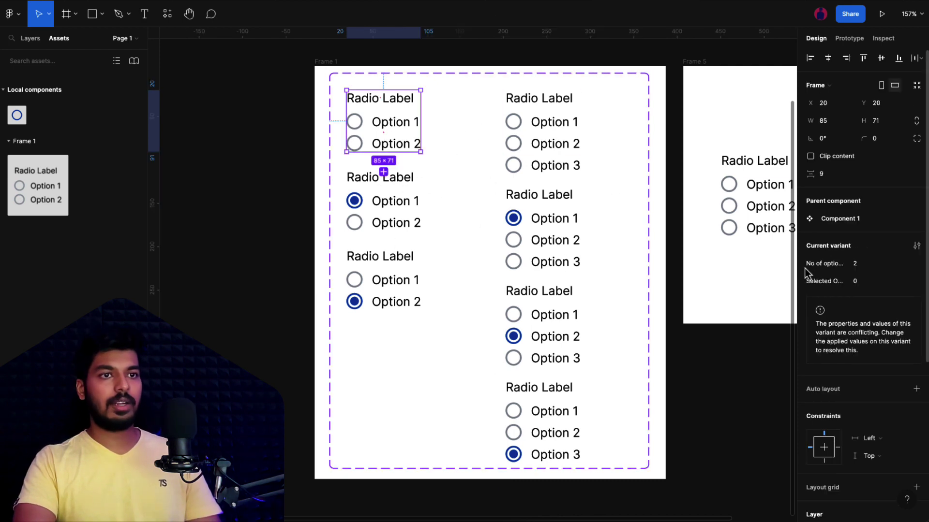
left_click(369, 215)
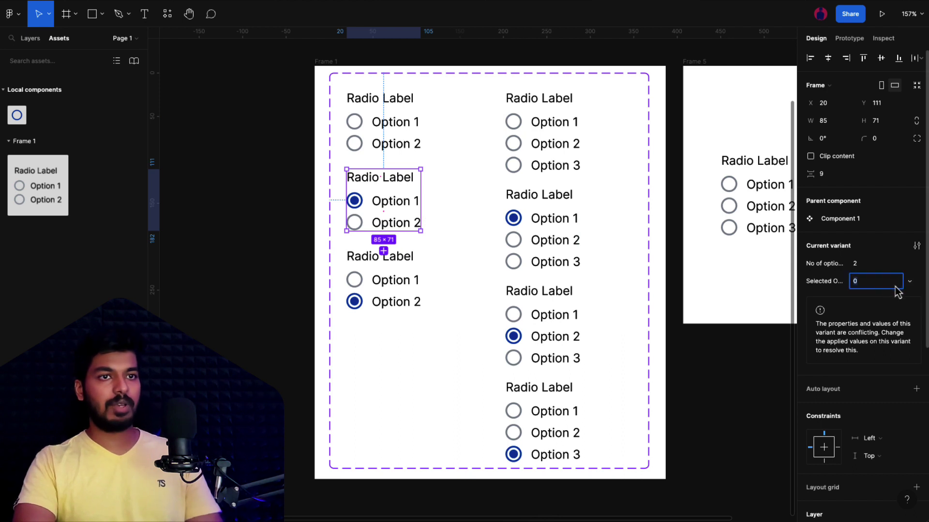
key("Return")
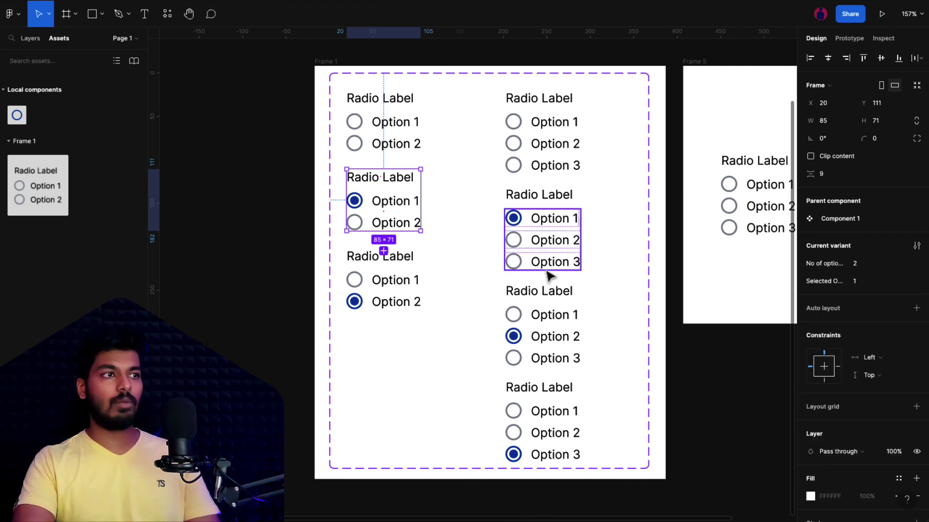
key("Tab")
left_click(869, 288)
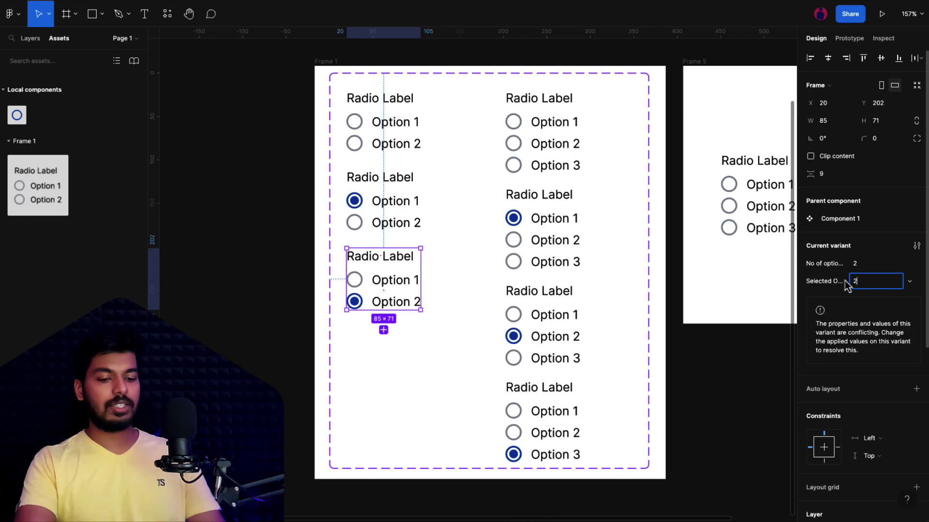
type("2")
In the three-option column, set Selected Option to 1 for the second variant and 2 for the third
left_click(533, 155)
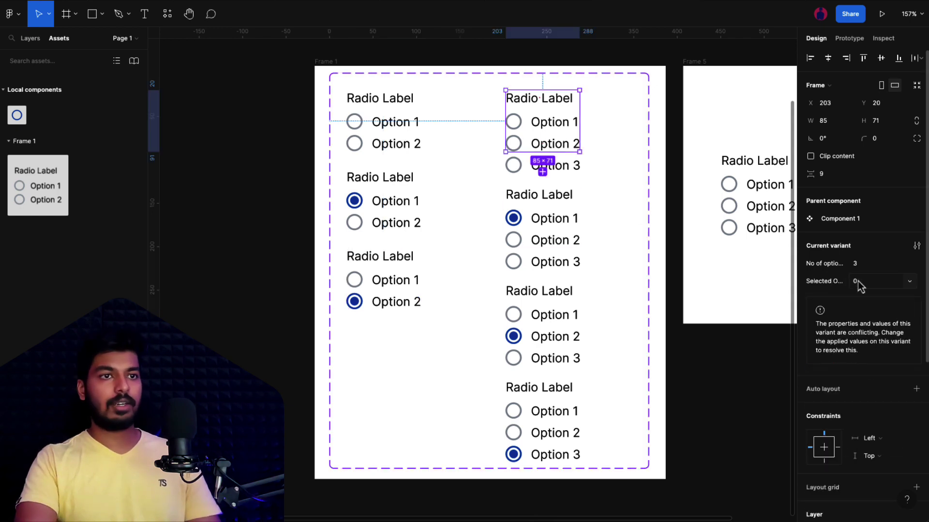
left_click(564, 207)
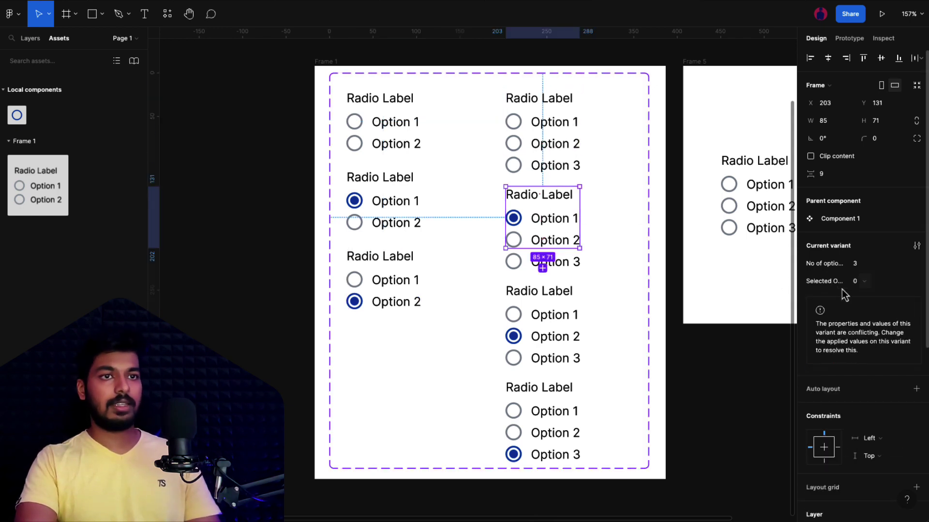
left_click(903, 285)
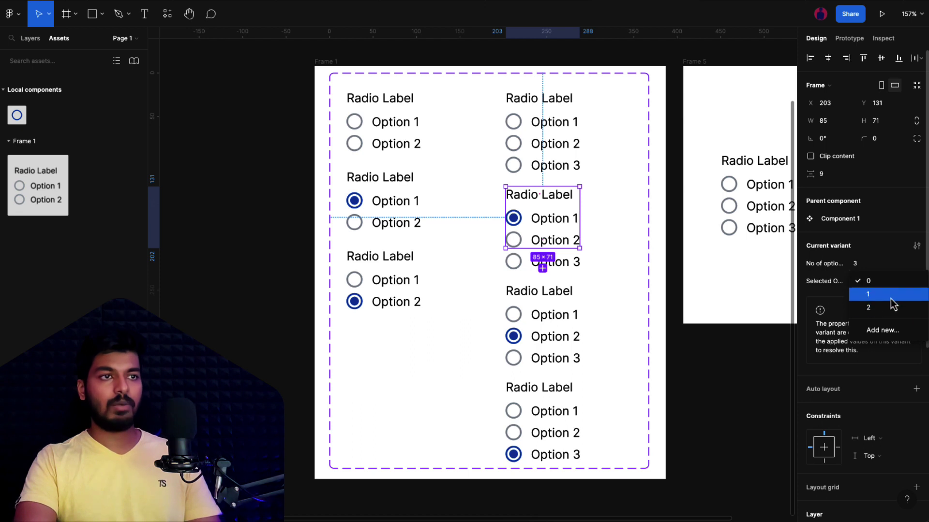
left_click(891, 296)
left_click(908, 289)
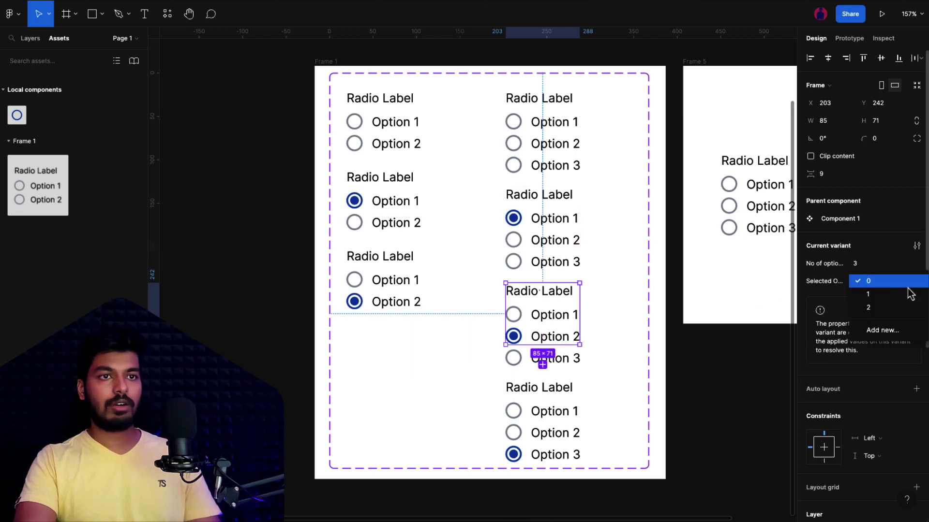
Set Selected Option to 3 for the fourth three-option variant and clear the selection
left_click(579, 414)
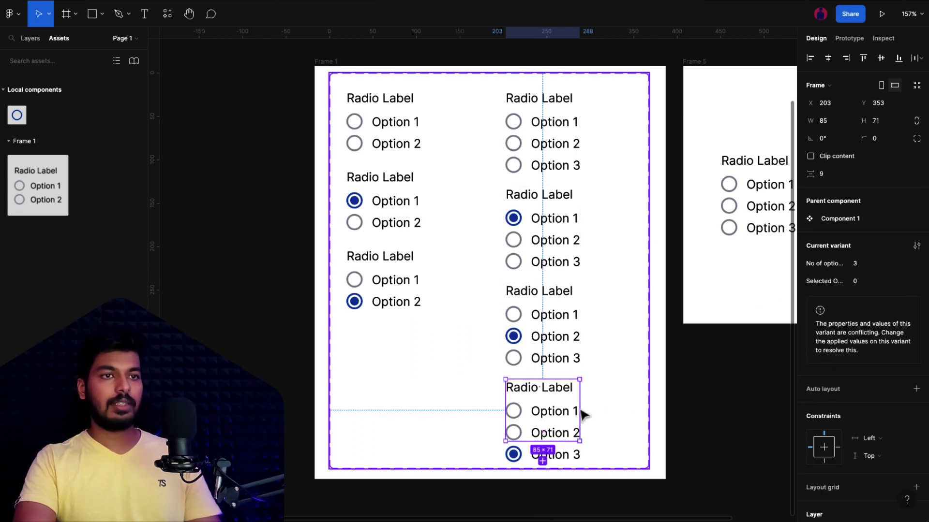
left_click(909, 291)
left_click(839, 287)
left_click(866, 285)
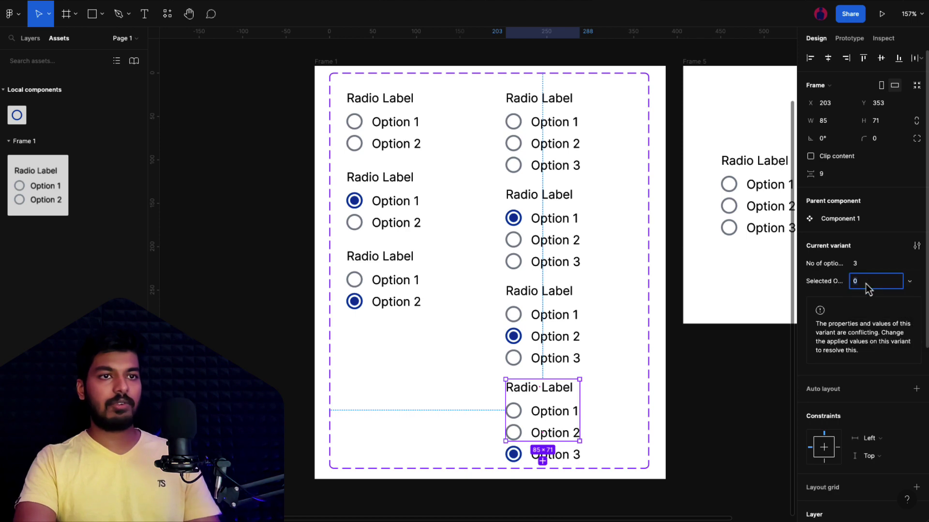
left_click(729, 357)
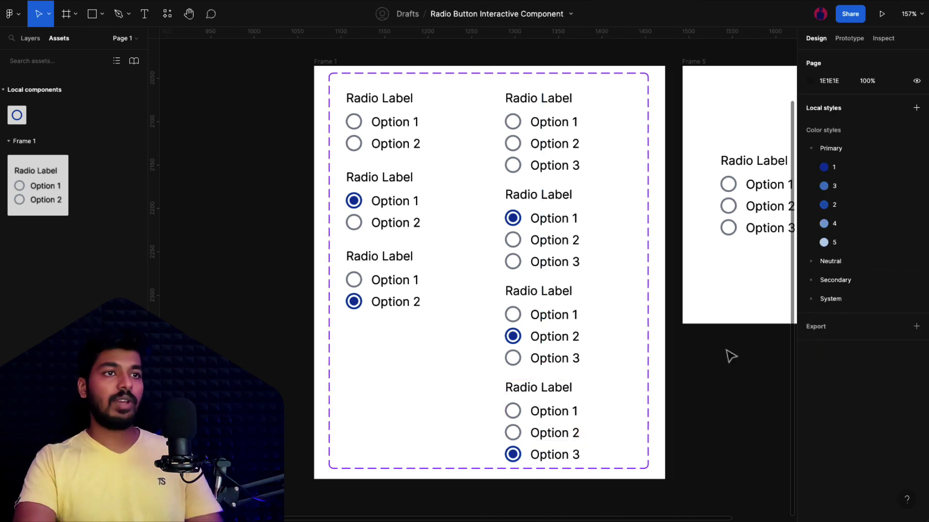
Set the No of options property of the radio instance in Frame 5 to 2
scroll(668, 357, "up", 5)
scroll(631, 199, "up", 3)
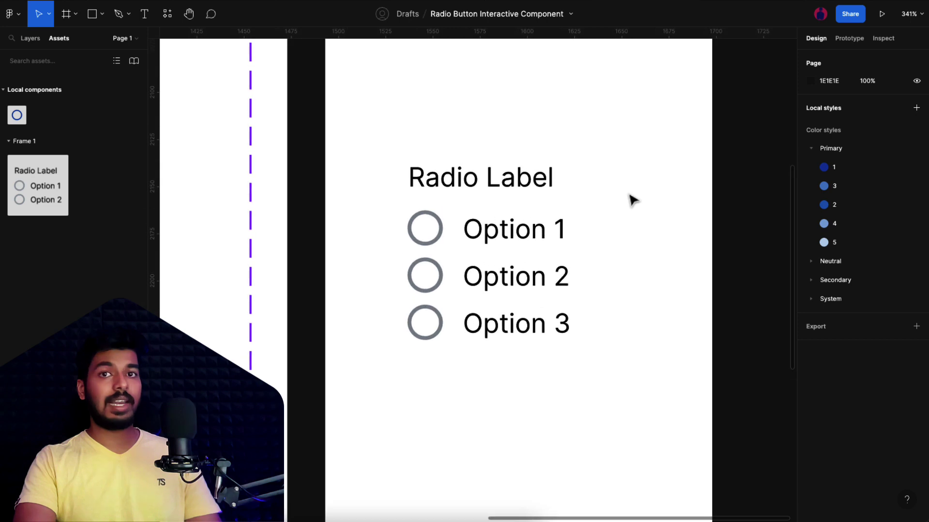
scroll(630, 199, "down", 1)
left_click(549, 232)
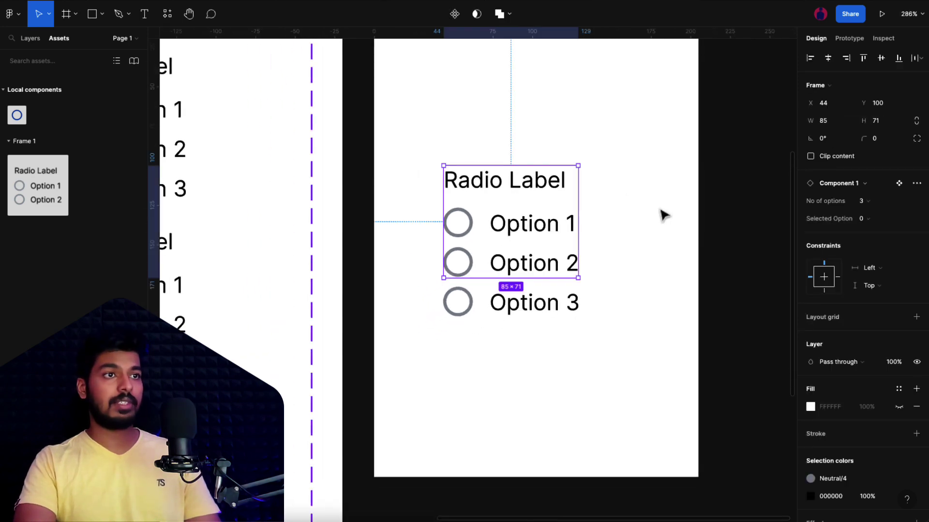
left_click(865, 202)
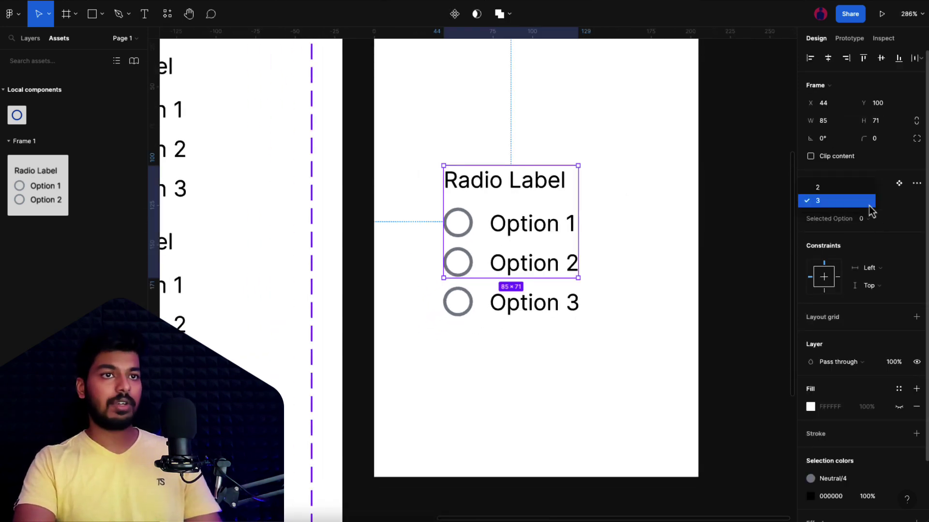
left_click(817, 193)
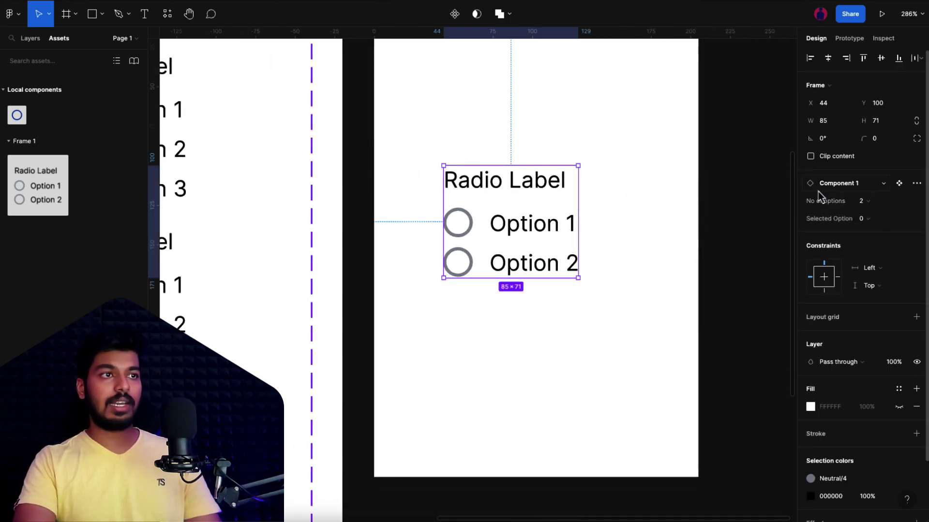
Try Selected Option 1 on the Frame 5 instance and leave the property set to 2
left_click(869, 223)
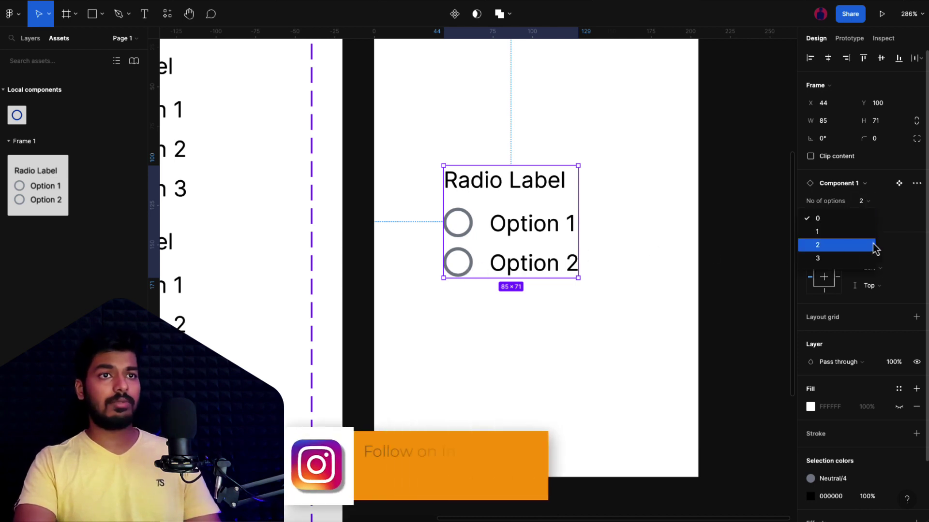
left_click(837, 232)
left_click(866, 223)
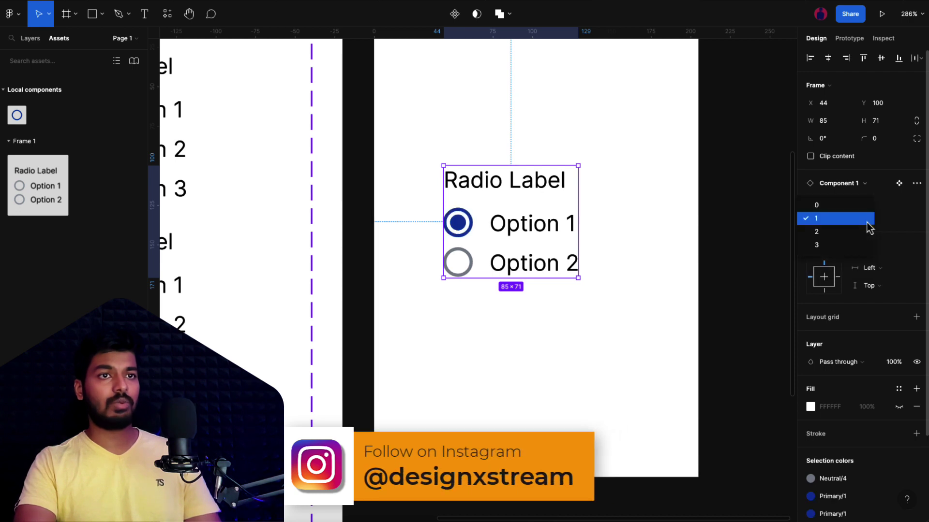
left_click(830, 231)
key("Escape")
left_click(485, 211)
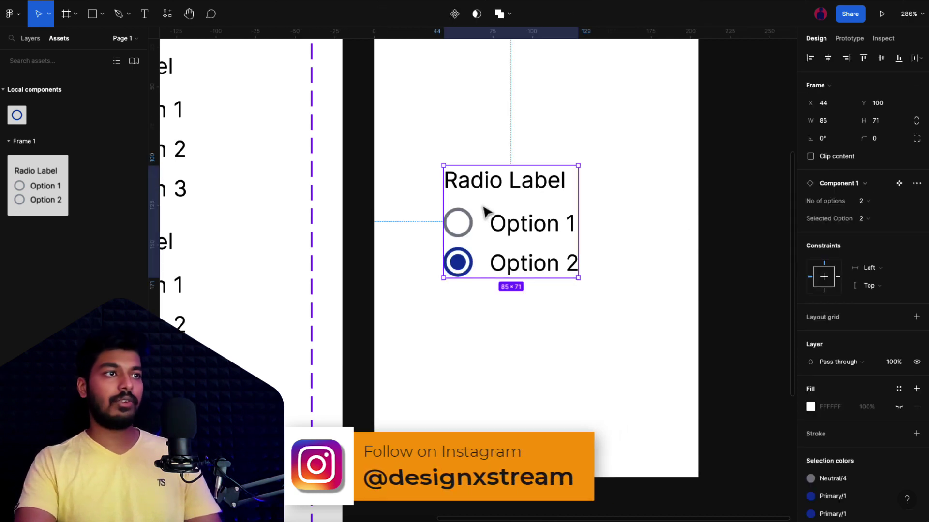